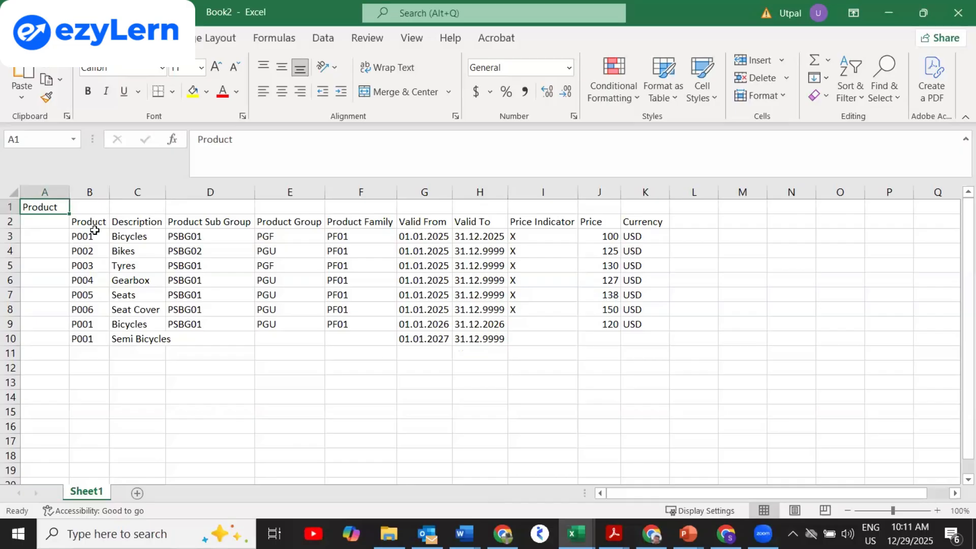
# Select the product table's header row and the Product Group heading in E2.
pyautogui.moveTo(94, 221); pyautogui.dragTo(423, 219)
pyautogui.moveTo(484, 222); pyautogui.dragTo(627, 231)
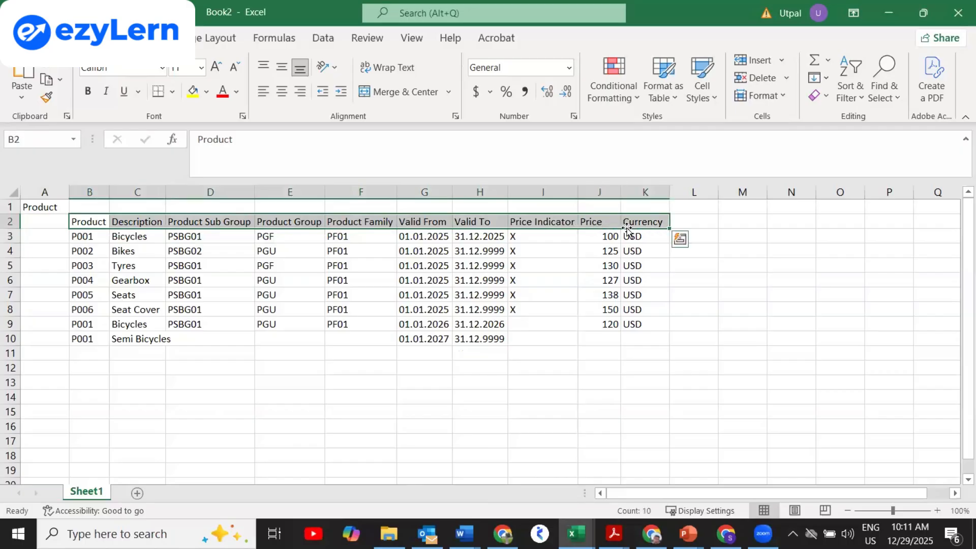
pyautogui.click(283, 220)
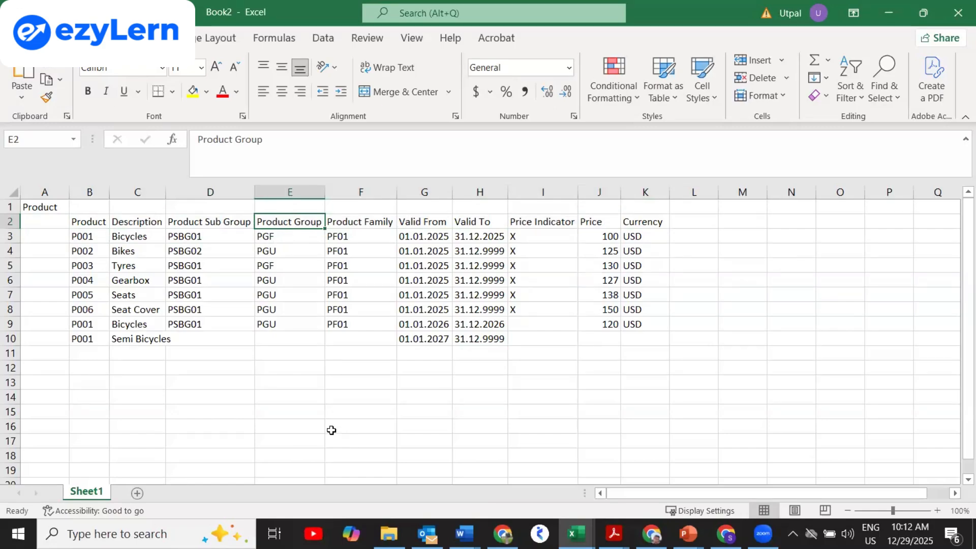
# Enter the notes labels Char/KF/TC/UC in E14 and Data Type in E15.
pyautogui.click(285, 397)
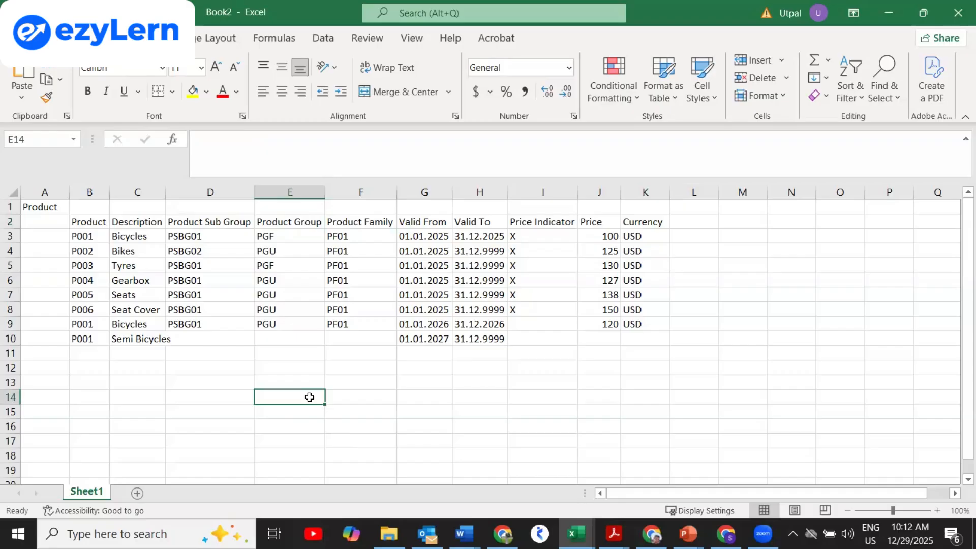
pyautogui.write('c')
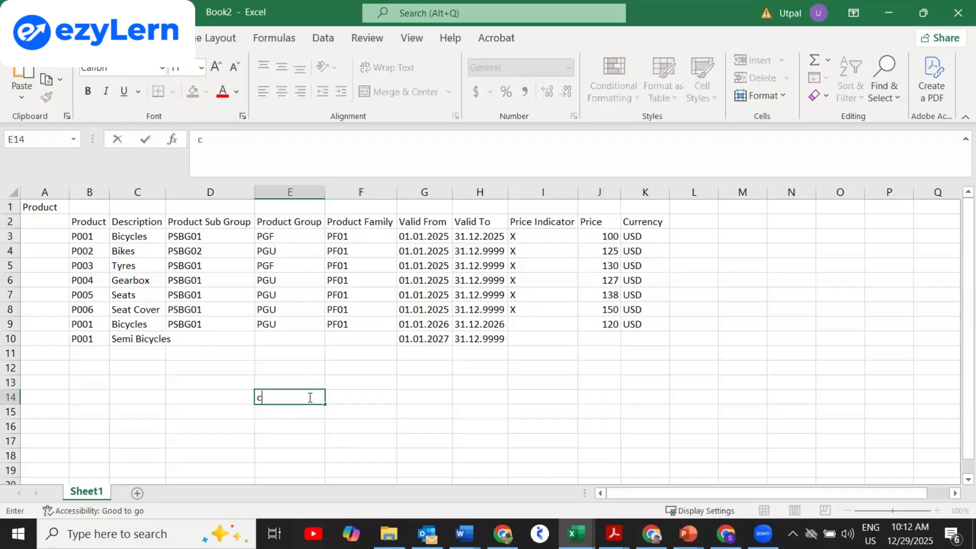
pyautogui.press('BackSpace')
pyautogui.write('Char/KF/TC')
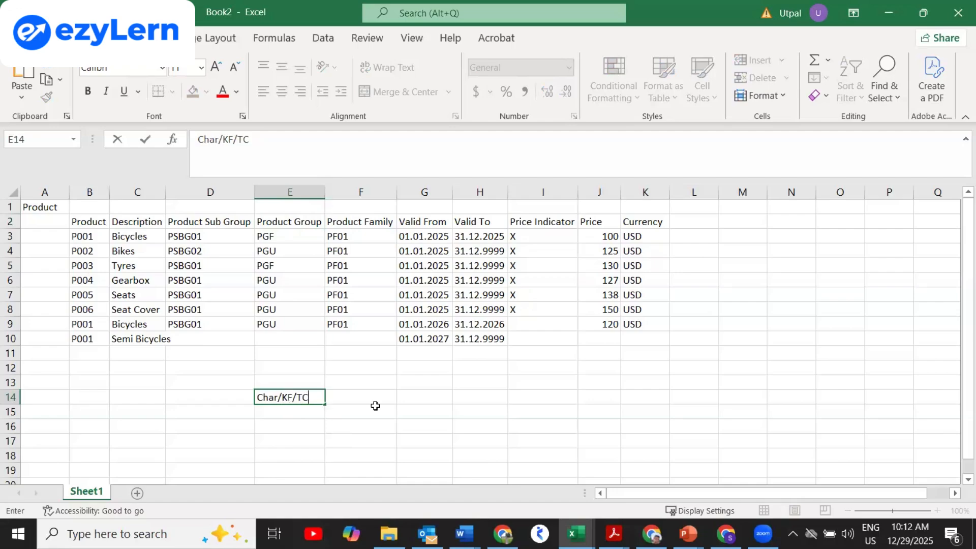
pyautogui.write('/UC')
pyautogui.press('Return')
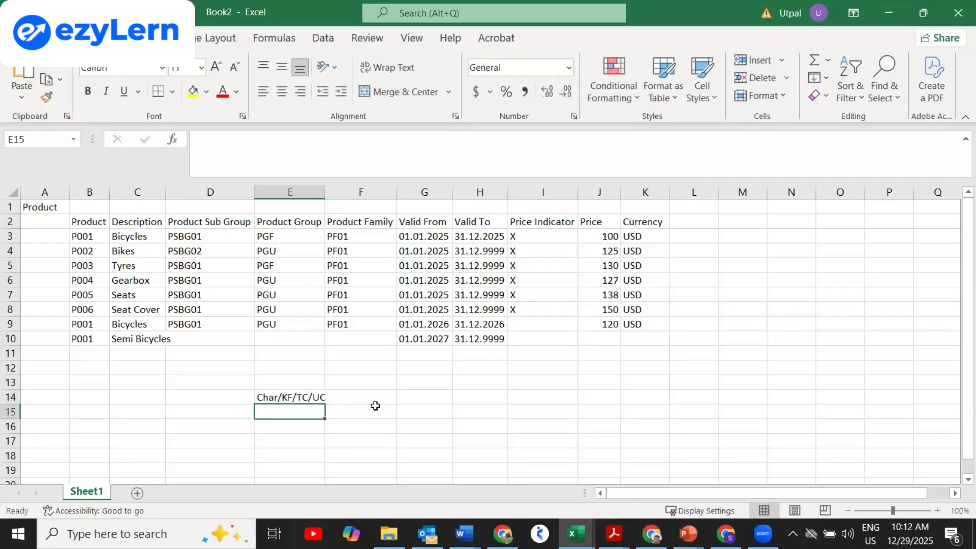
pyautogui.write('L')
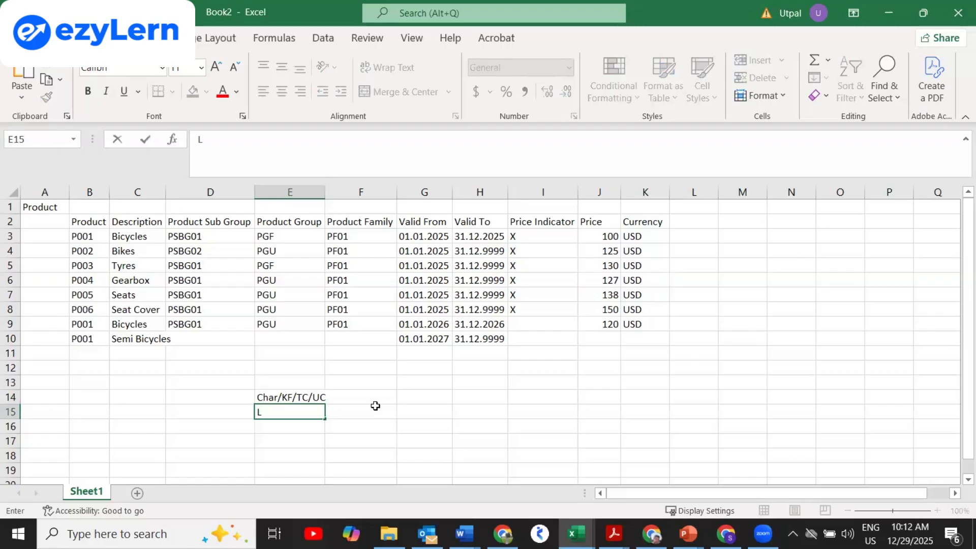
pyautogui.press('BackSpace')
pyautogui.write('Data Type')
pyautogui.press('Return')
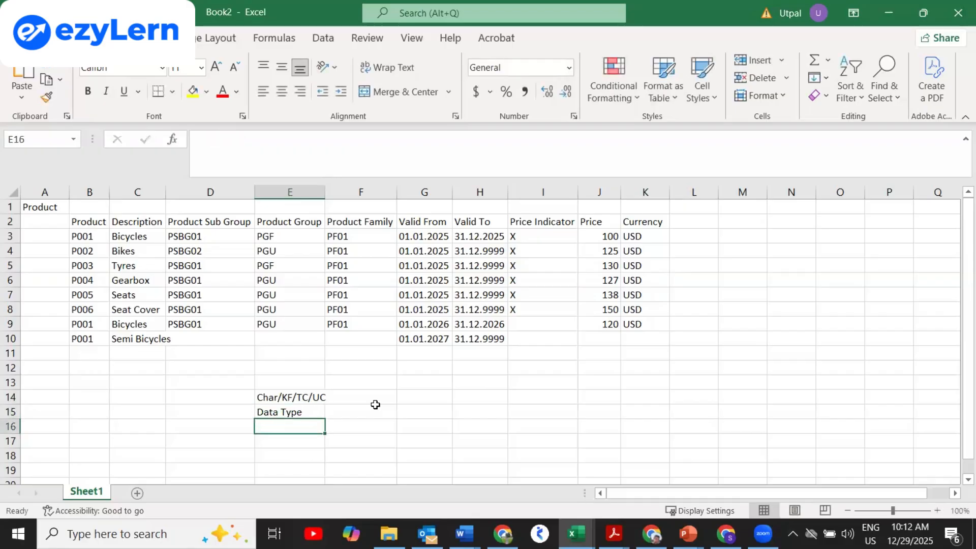
# Add Length, MD/Text/Hier and Nav/Display in E16 through E18.
pyautogui.write('Length')
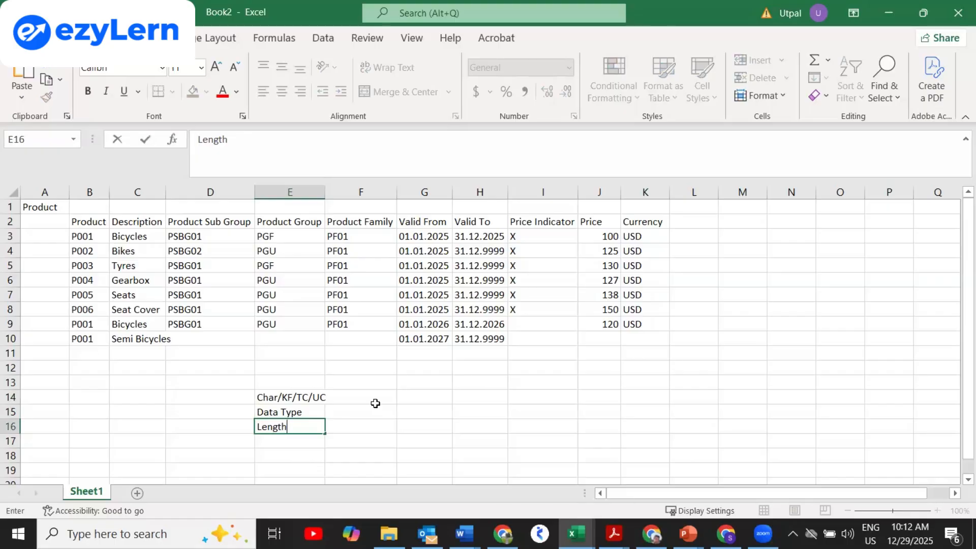
pyautogui.press('Return')
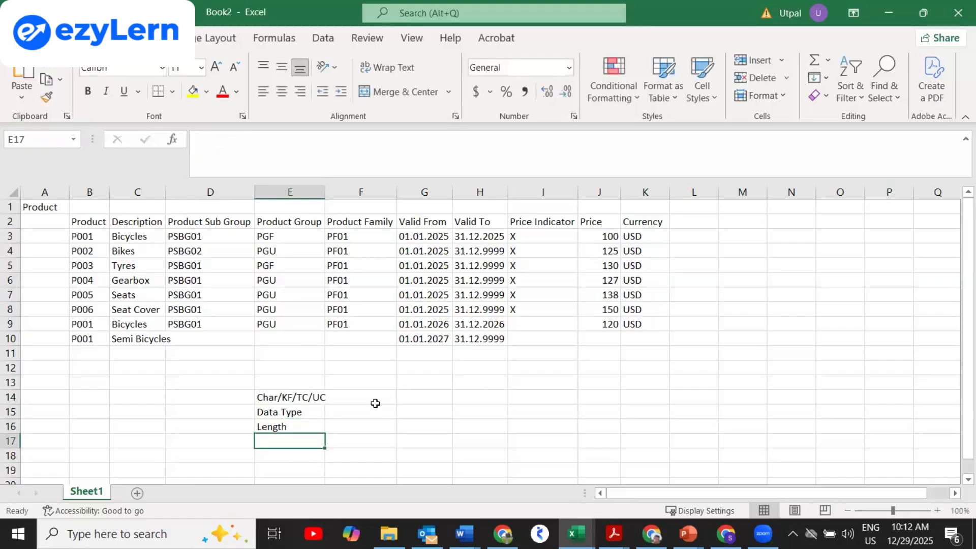
pyautogui.write('M')
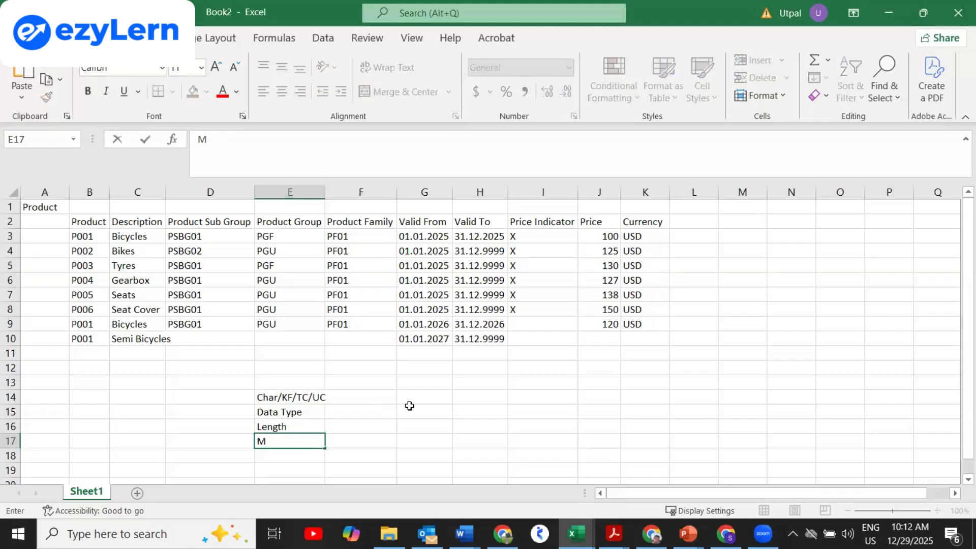
pyautogui.write('D/Text/Hier')
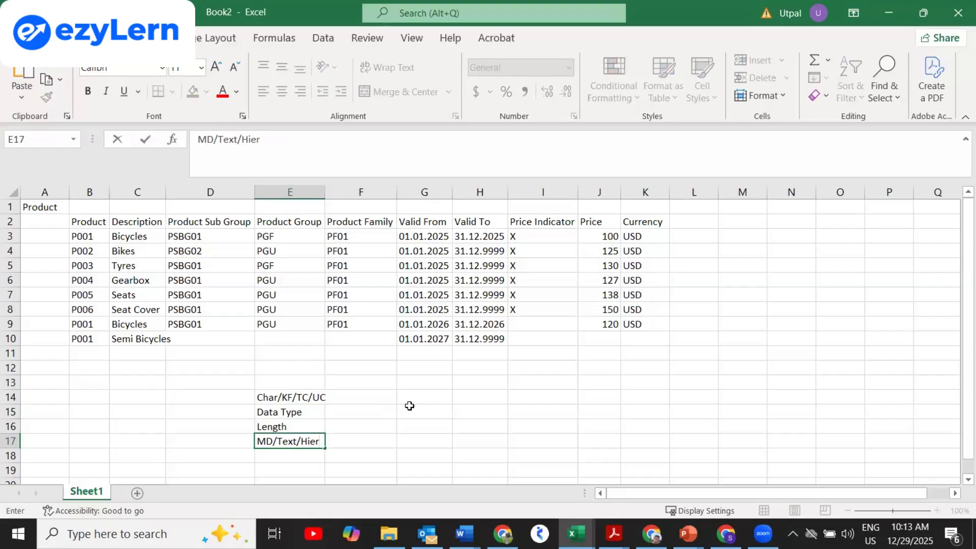
pyautogui.press('Return')
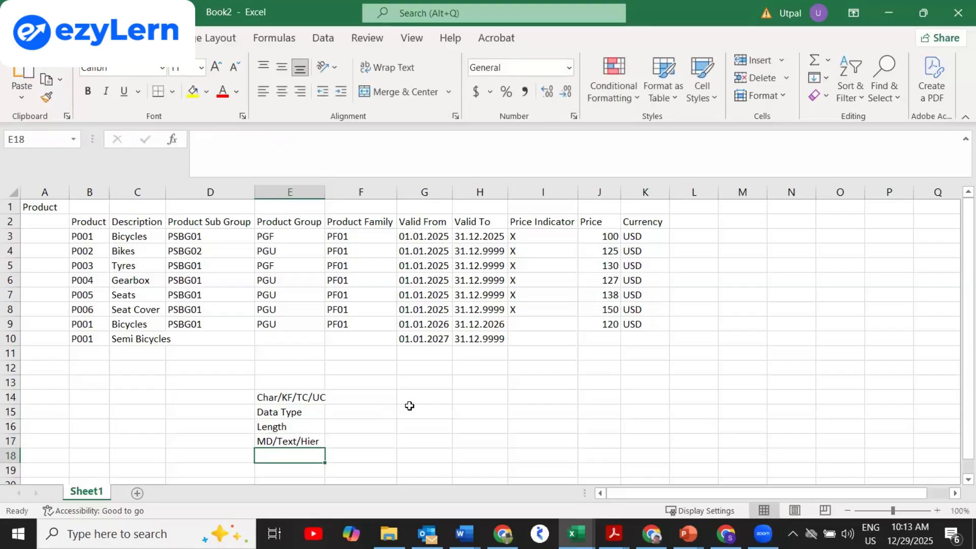
pyautogui.write('Navi')
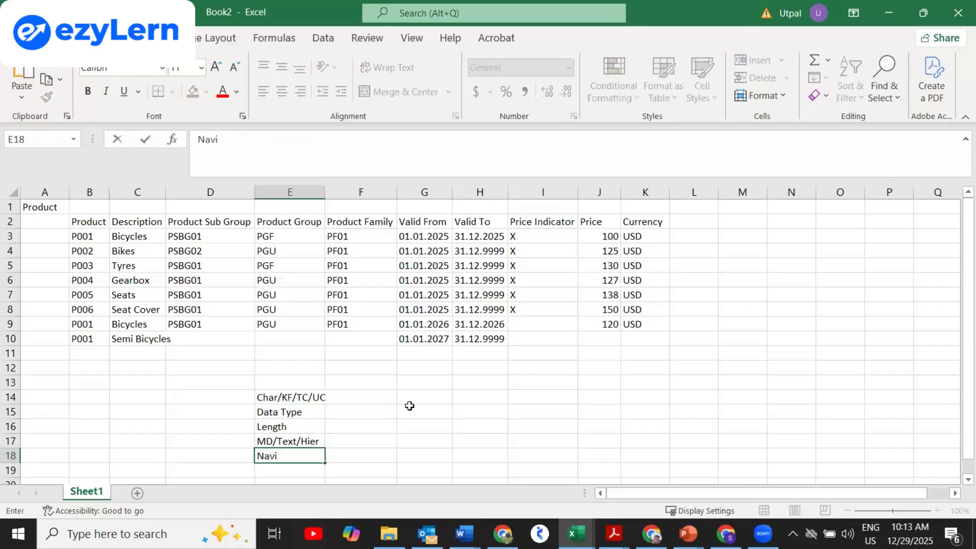
pyautogui.press('BackSpace')
pyautogui.write('/Display')
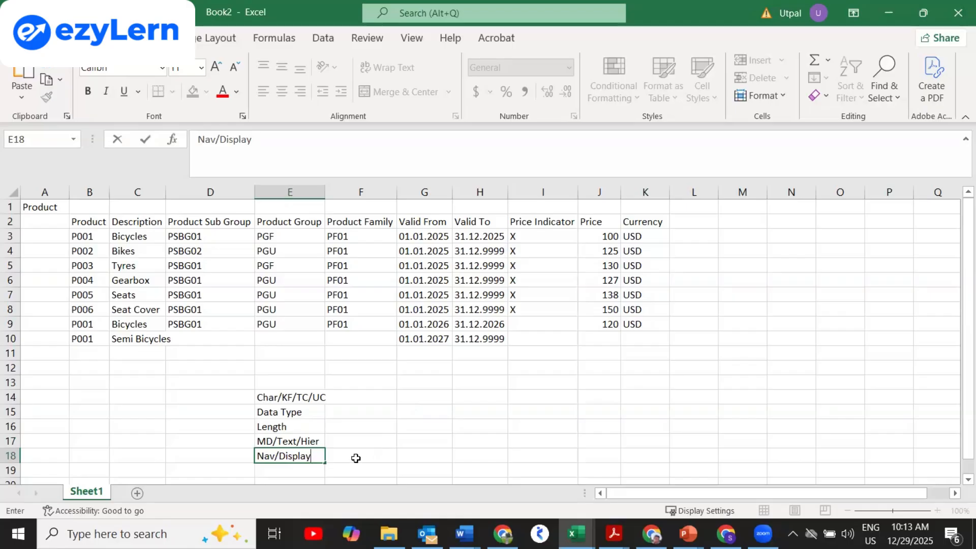
pyautogui.press('Return')
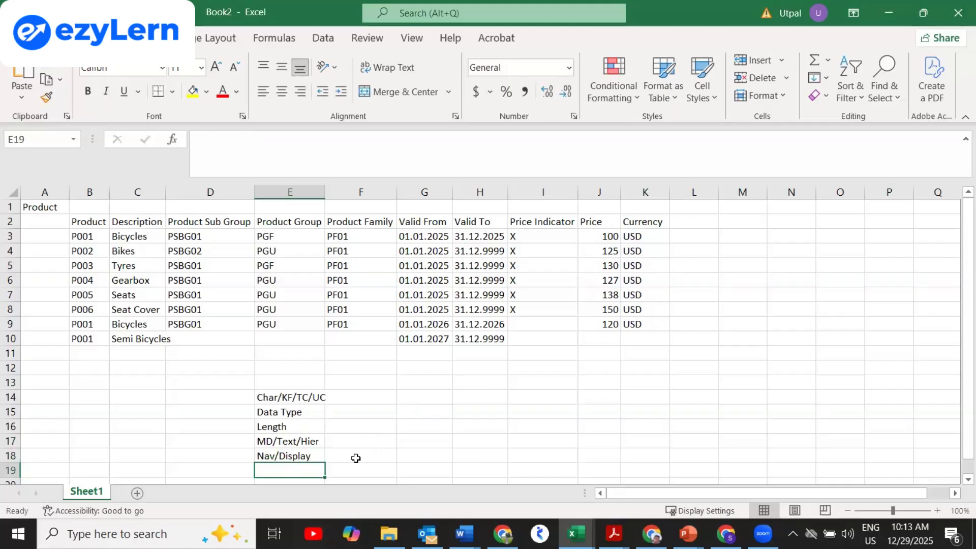
# Enter the explanations Type in F14 and Type of Data in F15.
pyautogui.click(347, 398)
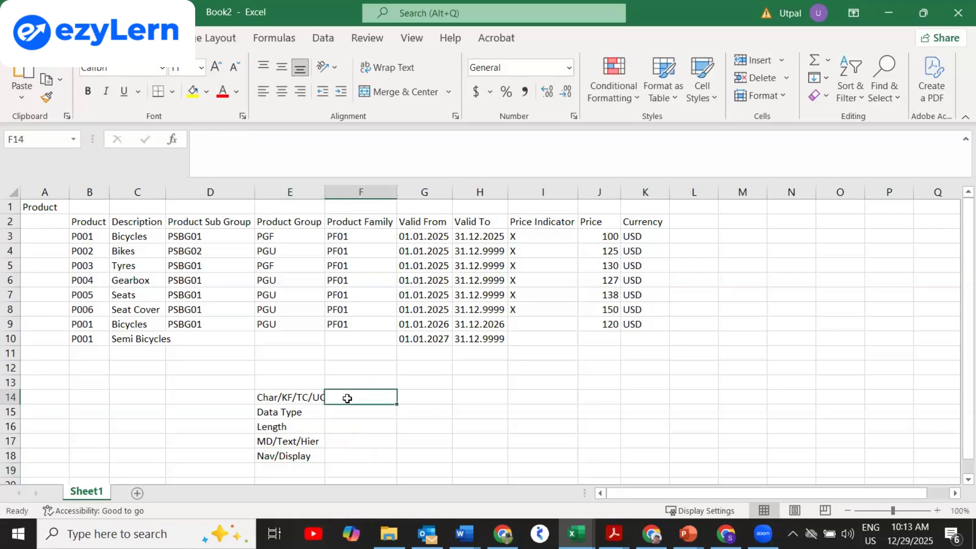
pyautogui.write('Type')
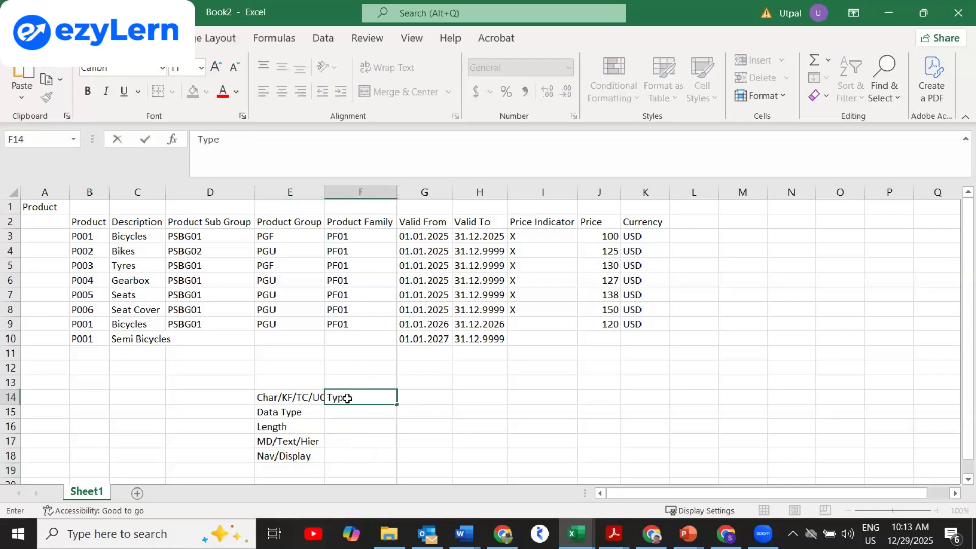
pyautogui.press('Return')
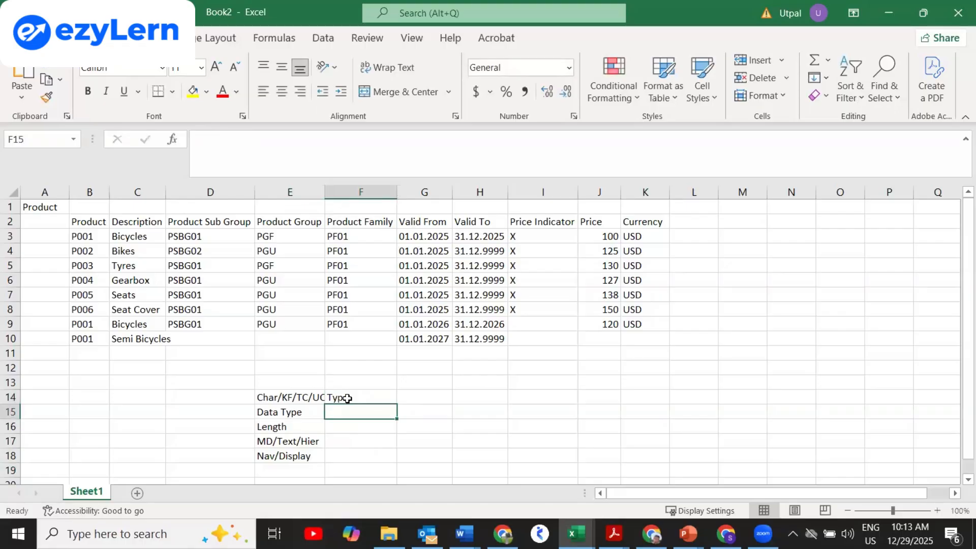
pyautogui.write('Type of Data')
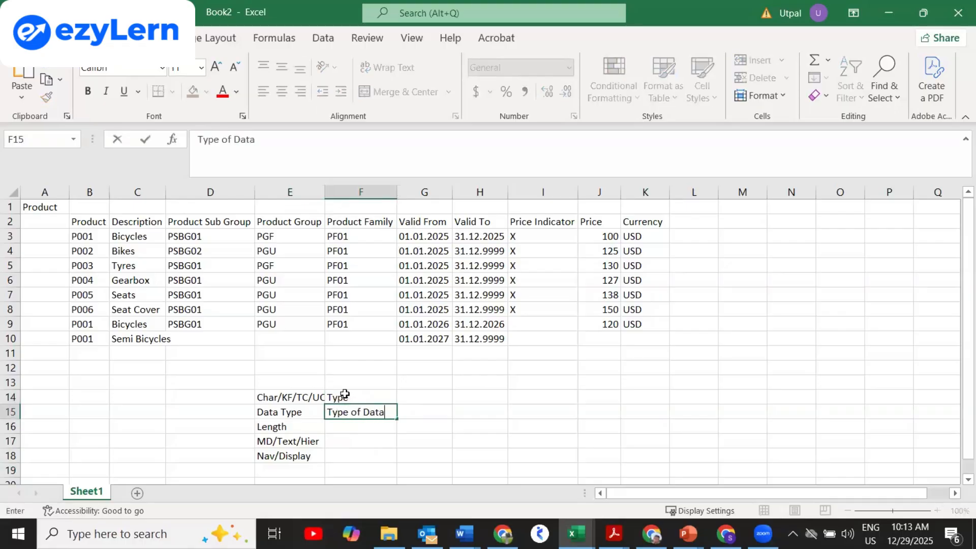
pyautogui.press('Return')
pyautogui.click(354, 410)
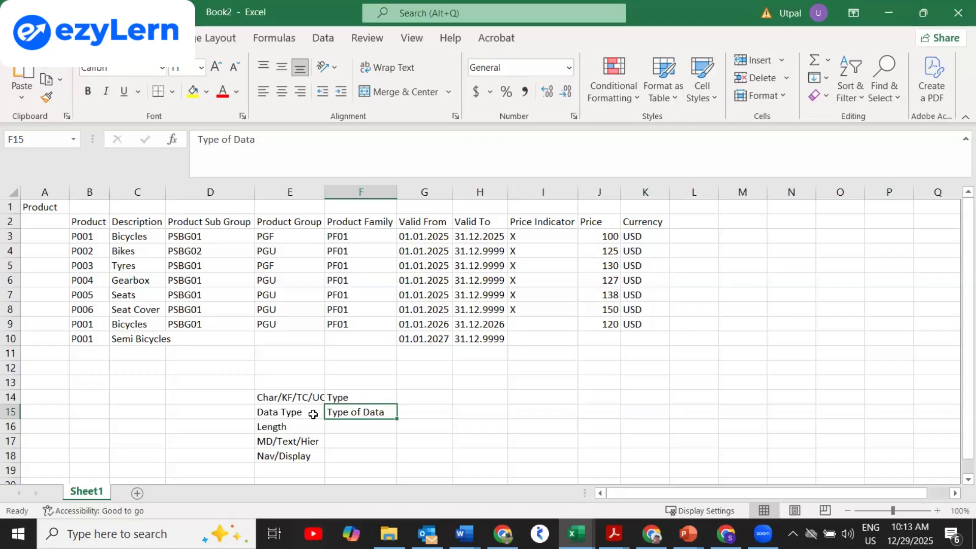
# Enter How much in F16, then Yes/No in F17 and F18.
pyautogui.click(350, 423)
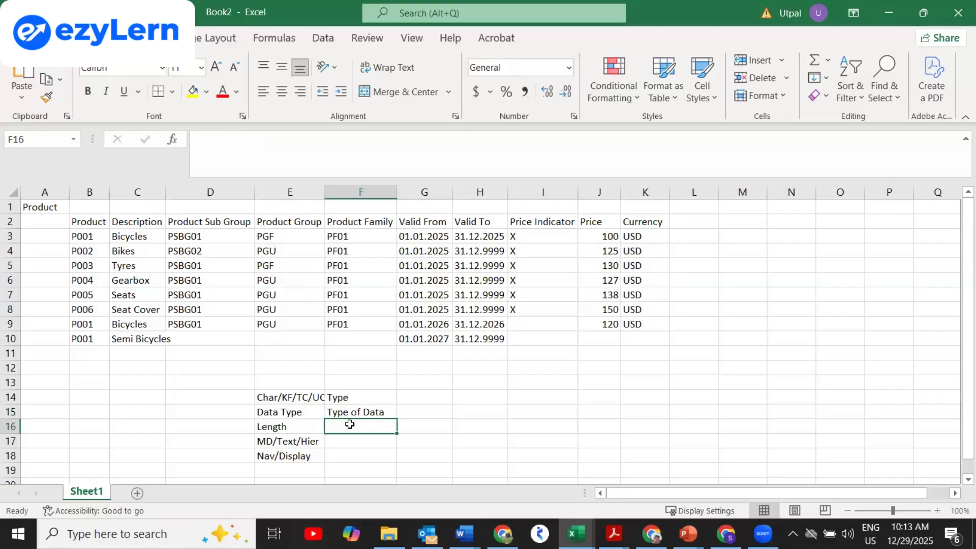
pyautogui.write('How ')
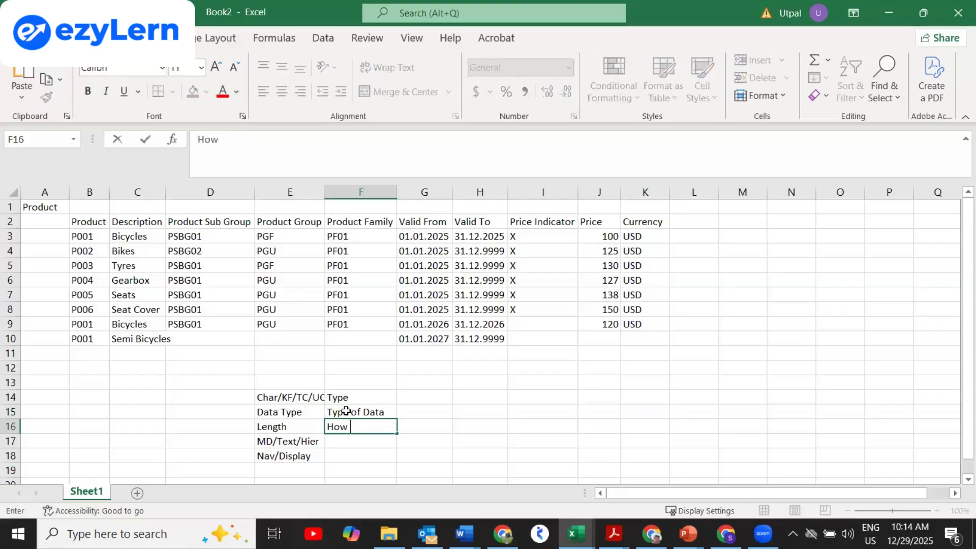
pyautogui.write('much')
pyautogui.press('Return')
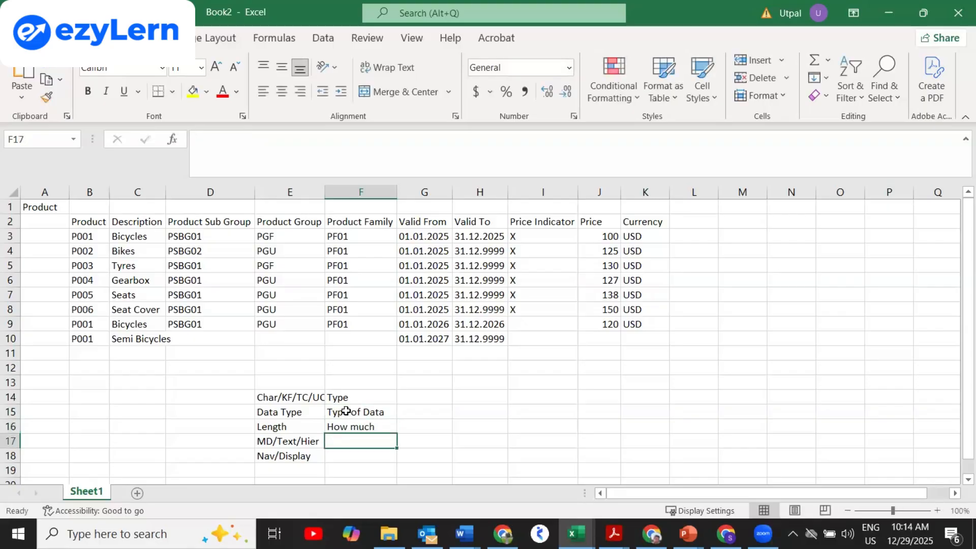
pyautogui.write('ye')
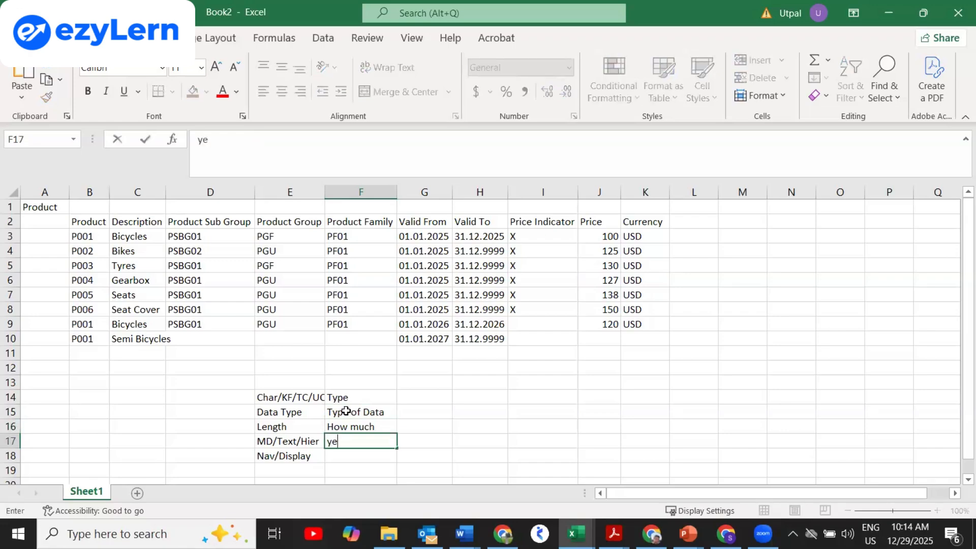
pyautogui.write('s/No')
pyautogui.press('BackSpace')
pyautogui.press('BackSpace')
pyautogui.press('BackSpace')
pyautogui.press('BackSpace')
pyautogui.press('BackSpace')
pyautogui.press('BackSpace')
pyautogui.write('y/N')
pyautogui.press('BackSpace')
pyautogui.press('BackSpace')
pyautogui.press('BackSpace')
pyautogui.write('Yes/No')
pyautogui.press('Return')
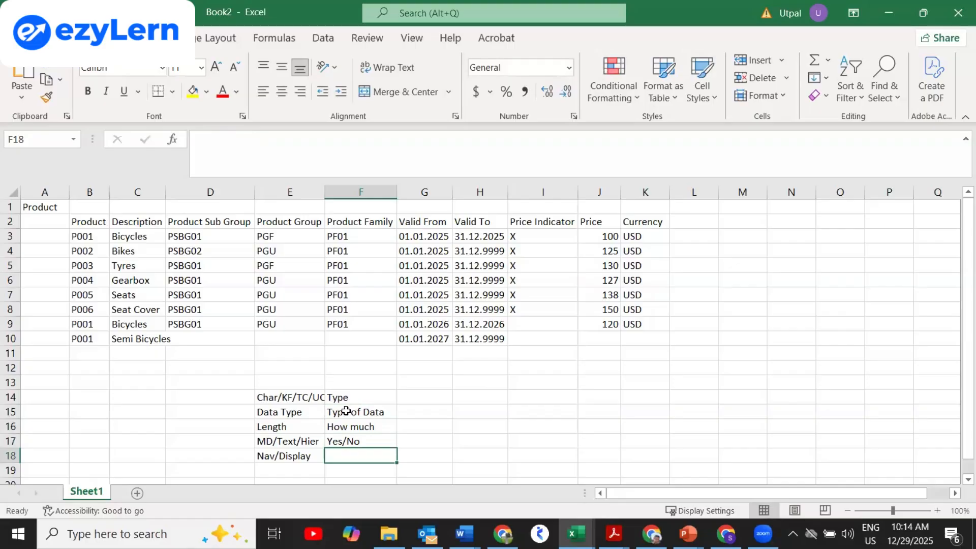
pyautogui.write('Yes')
pyautogui.press('Return')
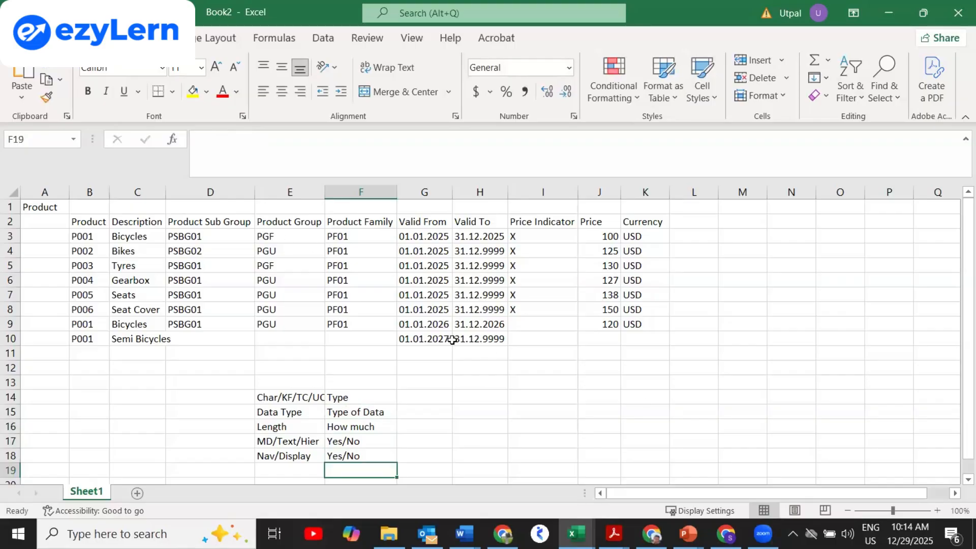
pyautogui.click(689, 369)
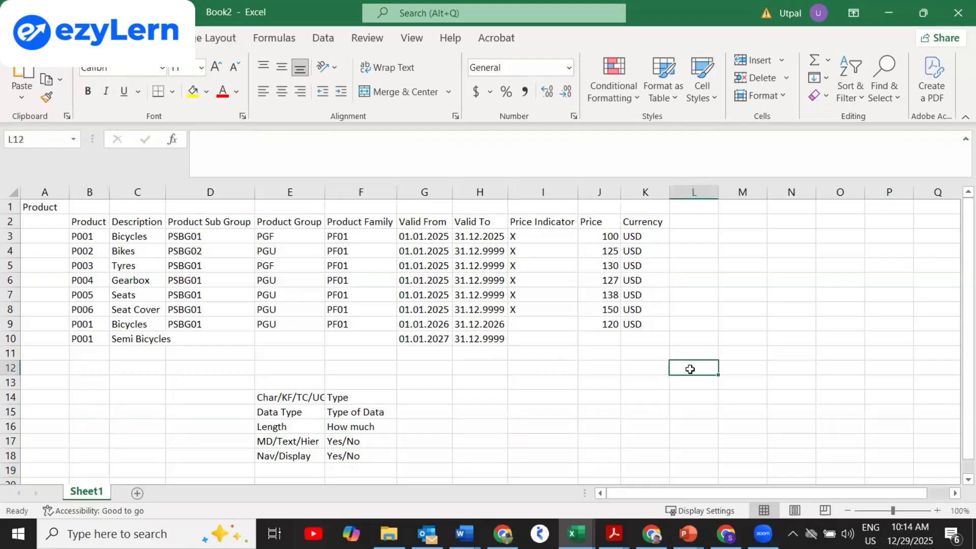
# Insert the labels Tech Name in E12 and Description in E13 above the notes.
pyautogui.click(274, 382)
pyautogui.press('Up')
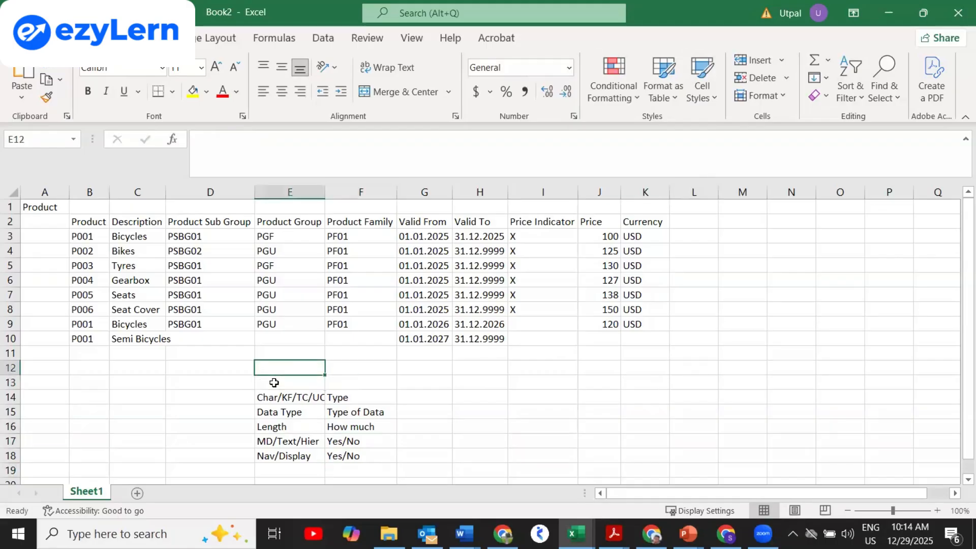
pyautogui.write('Tech ')
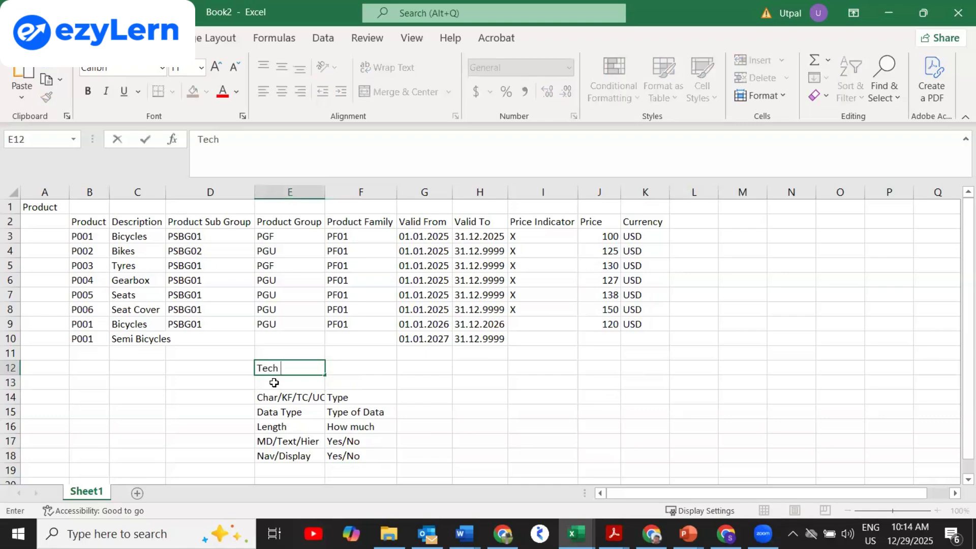
pyautogui.write('Name')
pyautogui.press('Return')
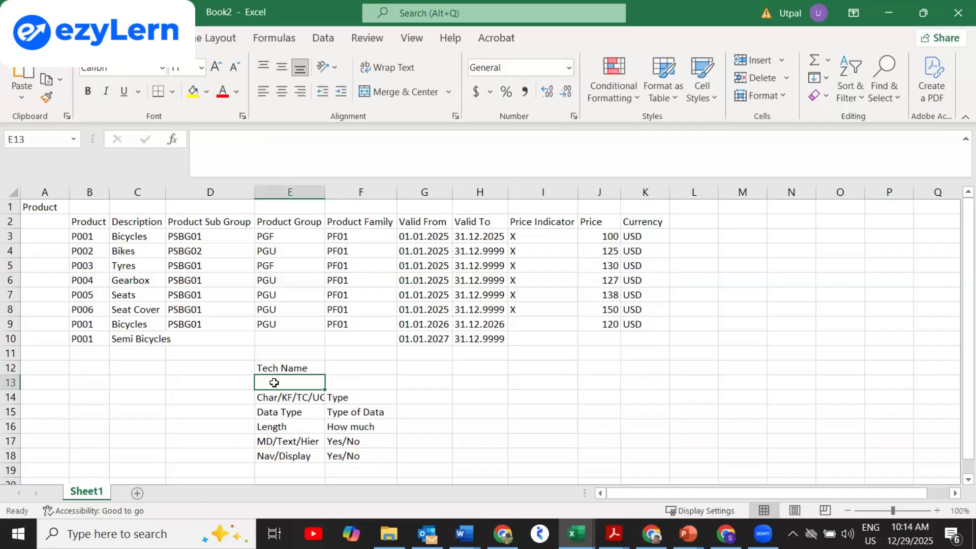
pyautogui.write('Descrip')
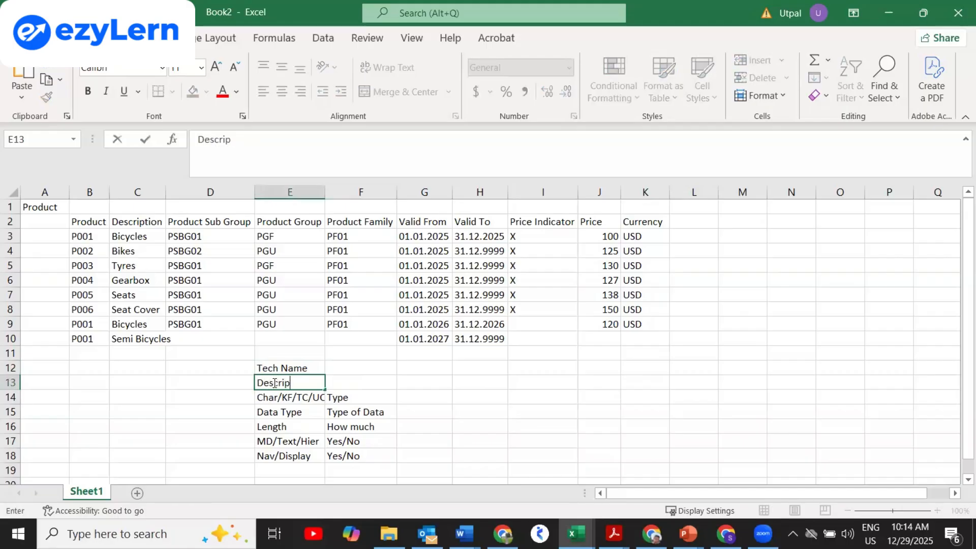
pyautogui.write('tion')
pyautogui.press('Return')
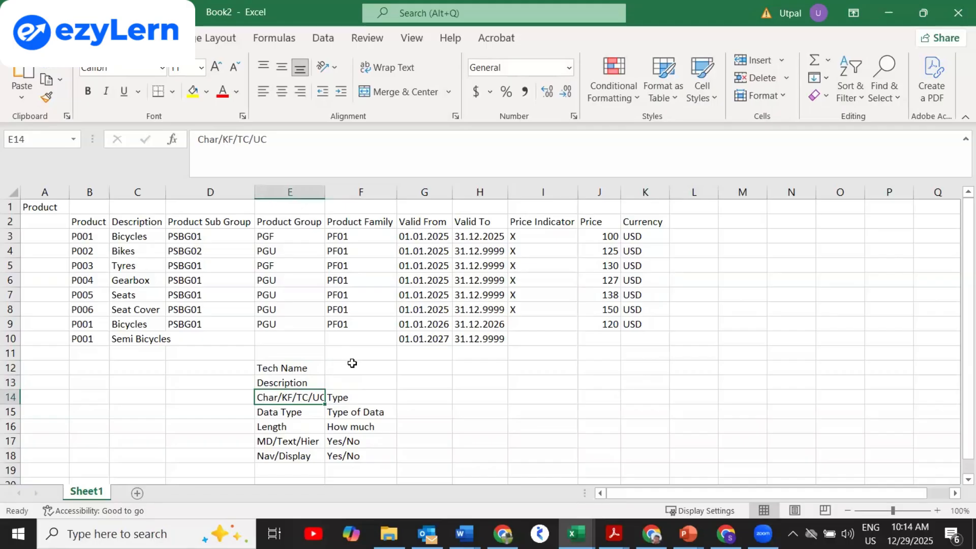
# Enter Naming Convention in cell F12.
pyautogui.click(469, 371)
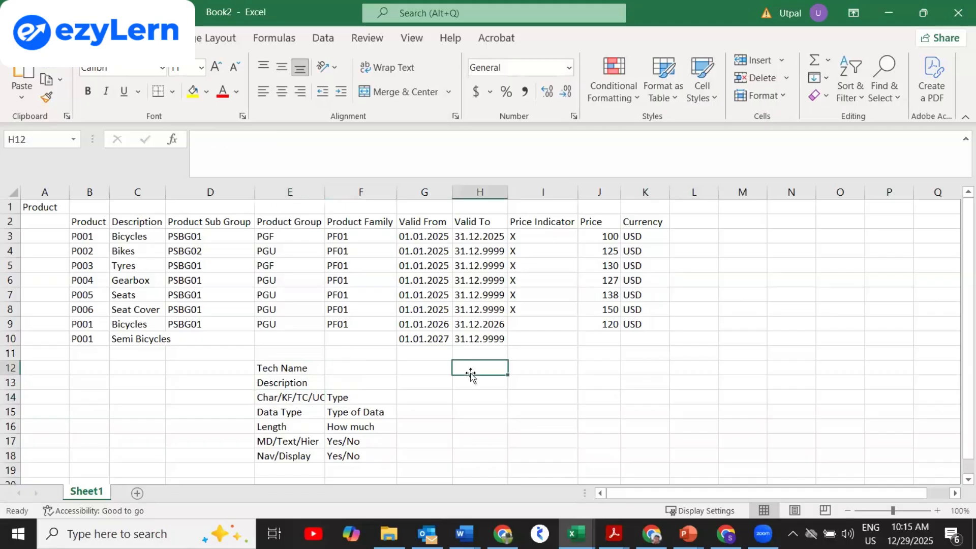
pyautogui.click(378, 366)
pyautogui.write('Nami')
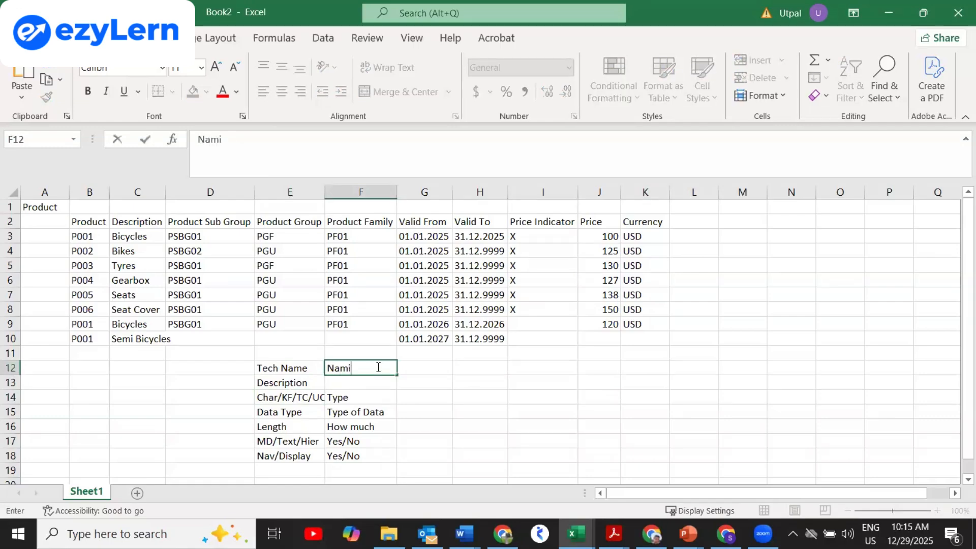
pyautogui.write('ng Convention')
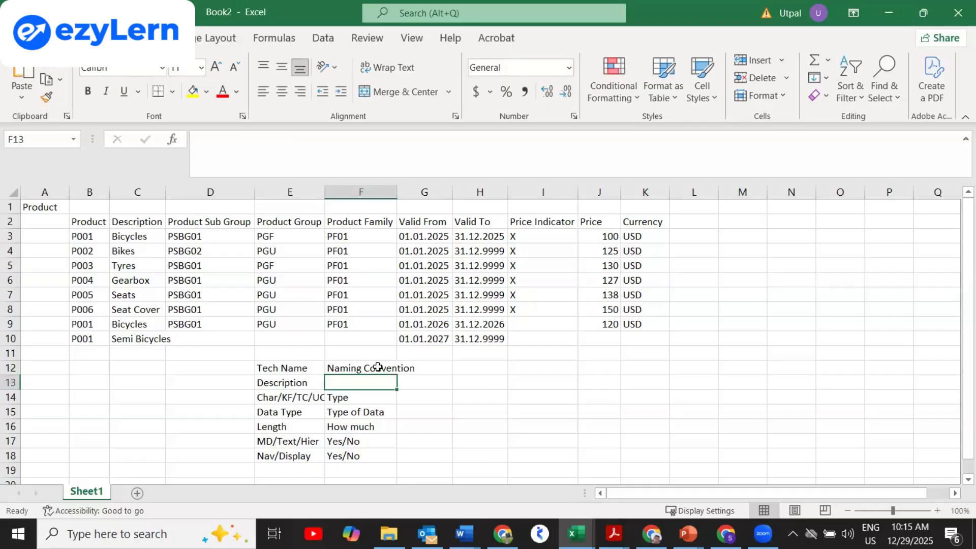
# Note in I12 that '0 cannot be used to create any objects, A to Z'.
pyautogui.click(546, 367)
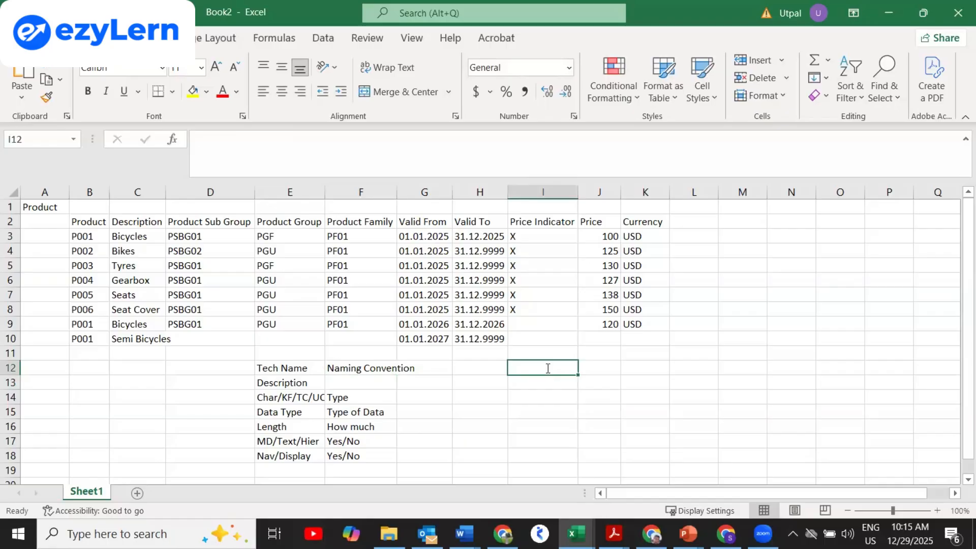
pyautogui.write('0 cannot')
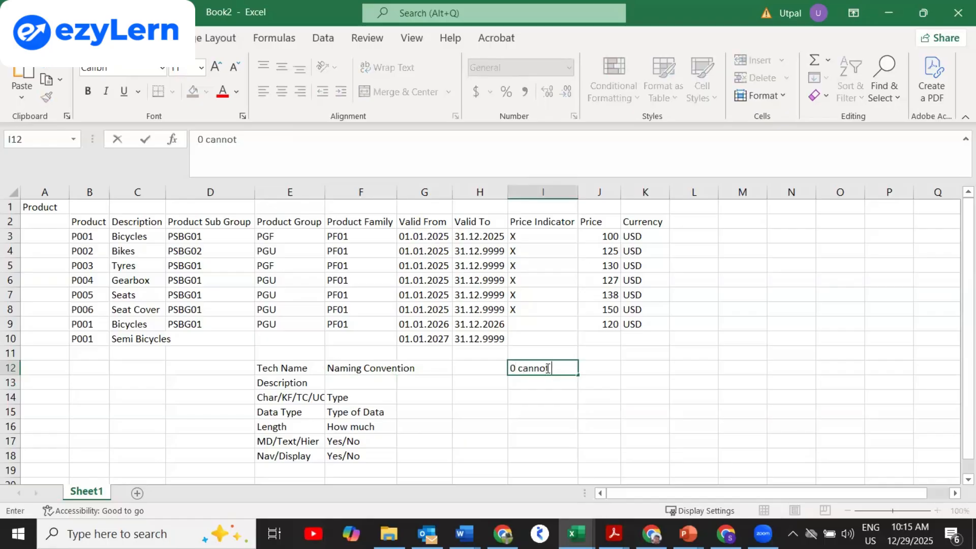
pyautogui.write(' be used to create an')
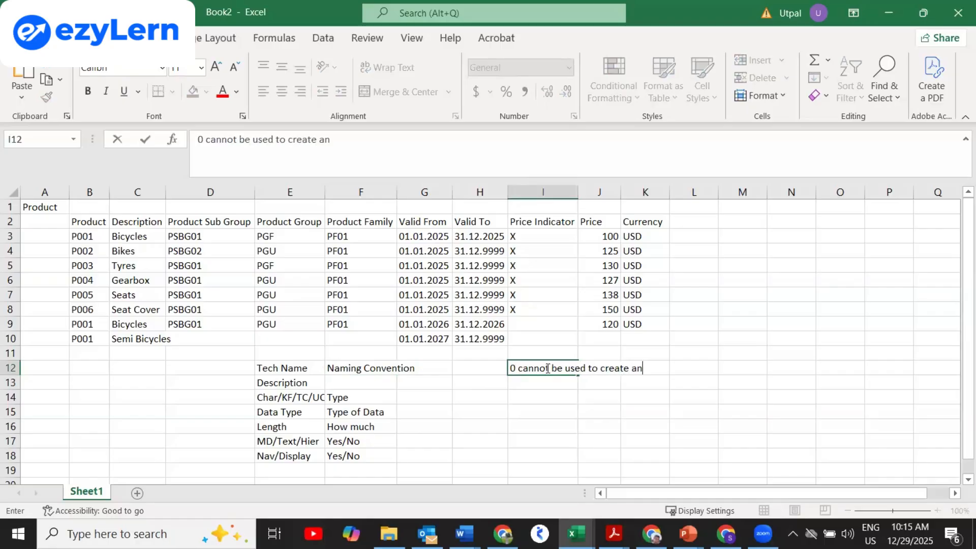
pyautogui.write('y objects, Z')
pyautogui.press('BackSpace')
pyautogui.write('A to')
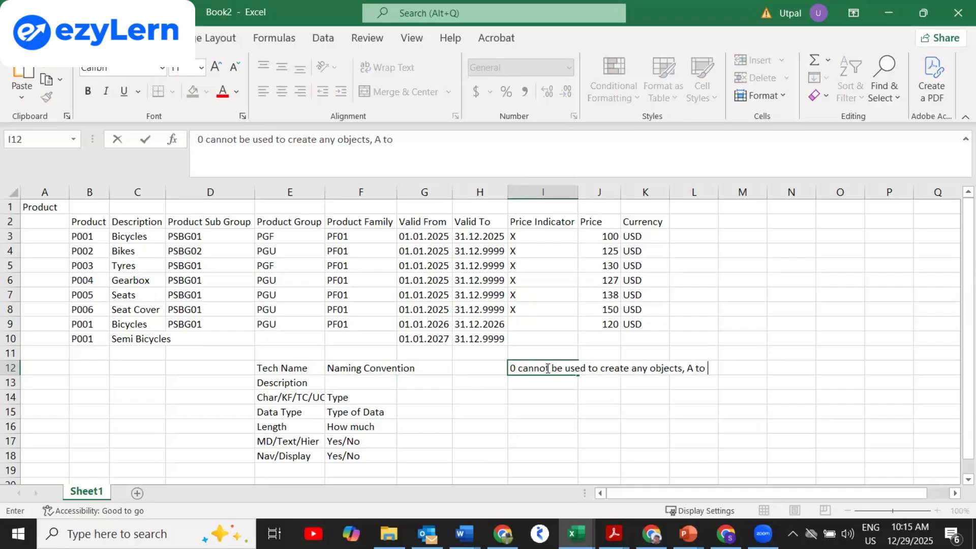
pyautogui.write(' Z')
pyautogui.press('Return')
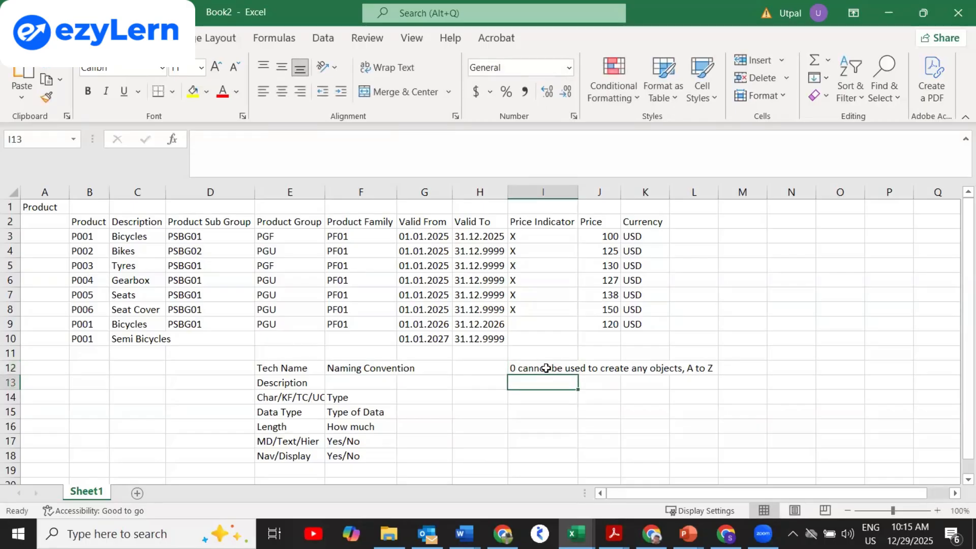
pyautogui.press('Left')
pyautogui.press('Left')
pyautogui.press('Left')
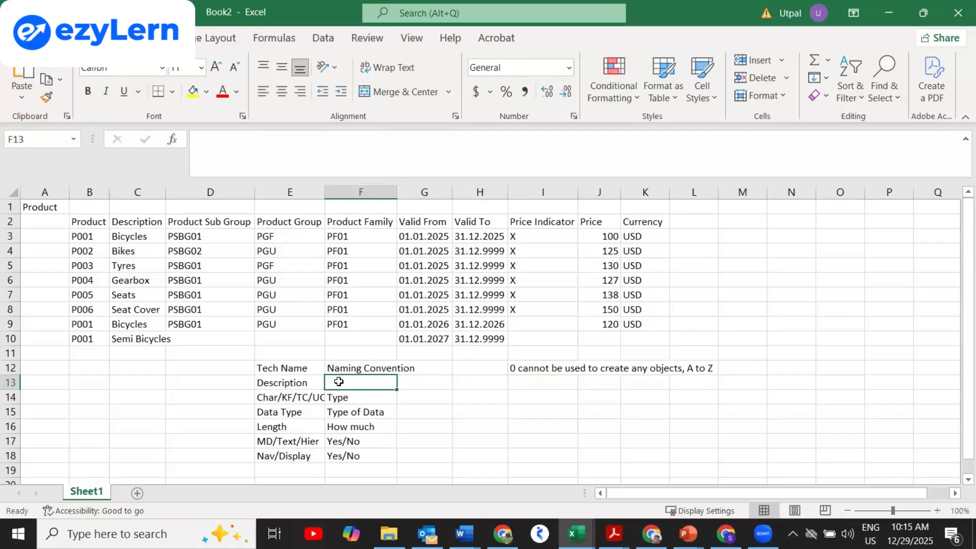
# Enter S/M/L in F13 and the lengths 20/40/60 in G13.
pyautogui.write('S/')
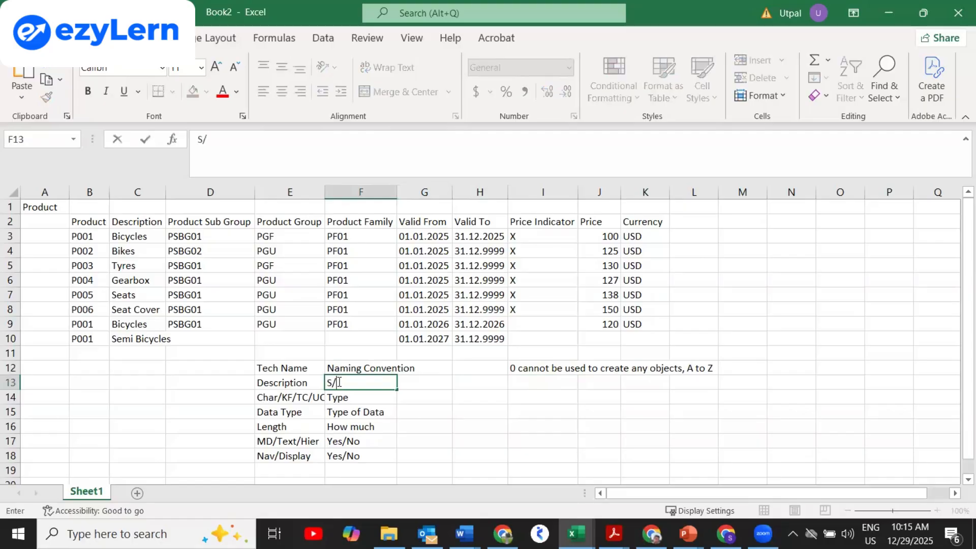
pyautogui.write('M/L')
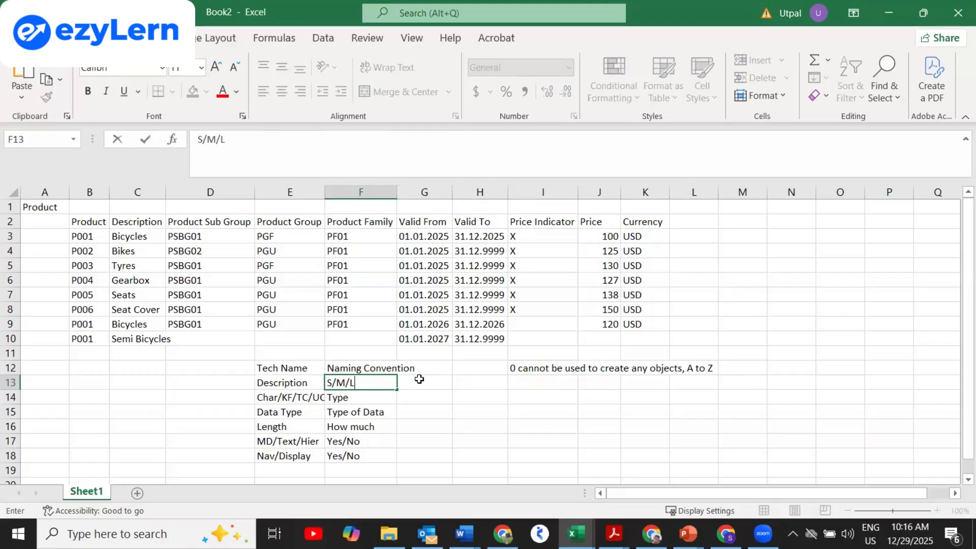
pyautogui.press('Return')
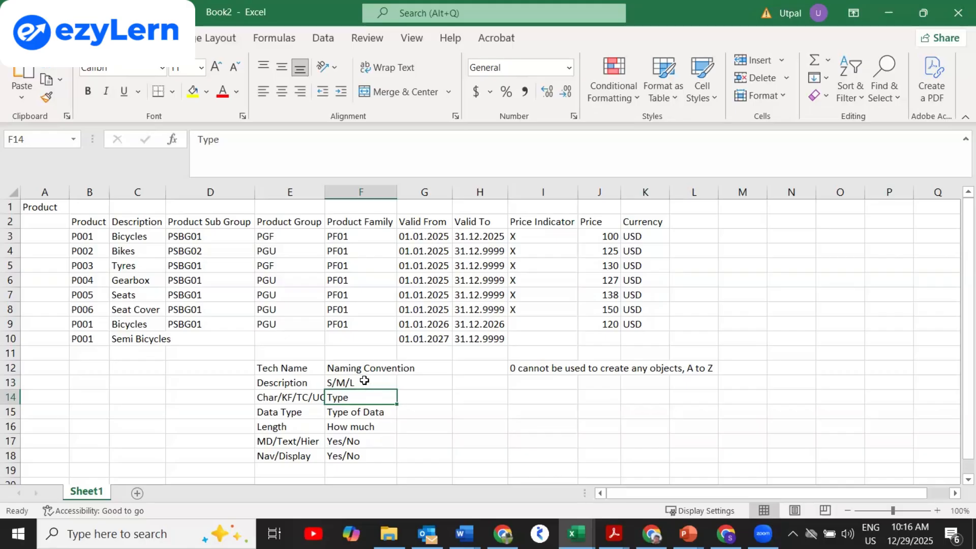
pyautogui.click(402, 381)
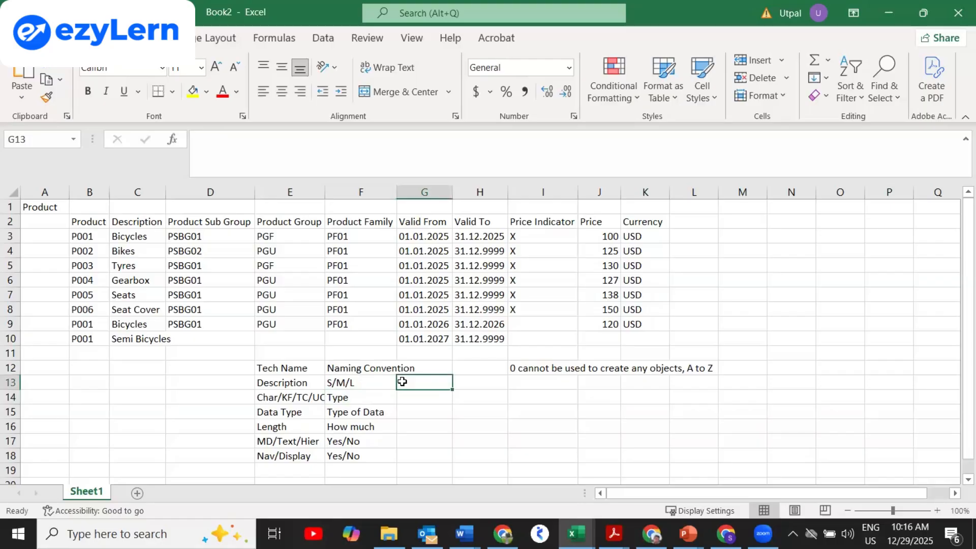
pyautogui.write('20')
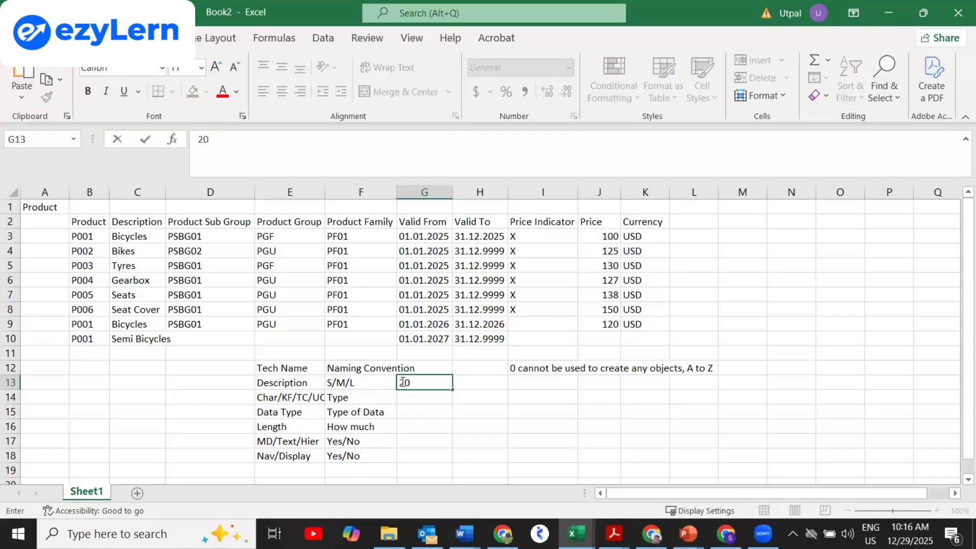
pyautogui.write('/40/60')
pyautogui.press('Return')
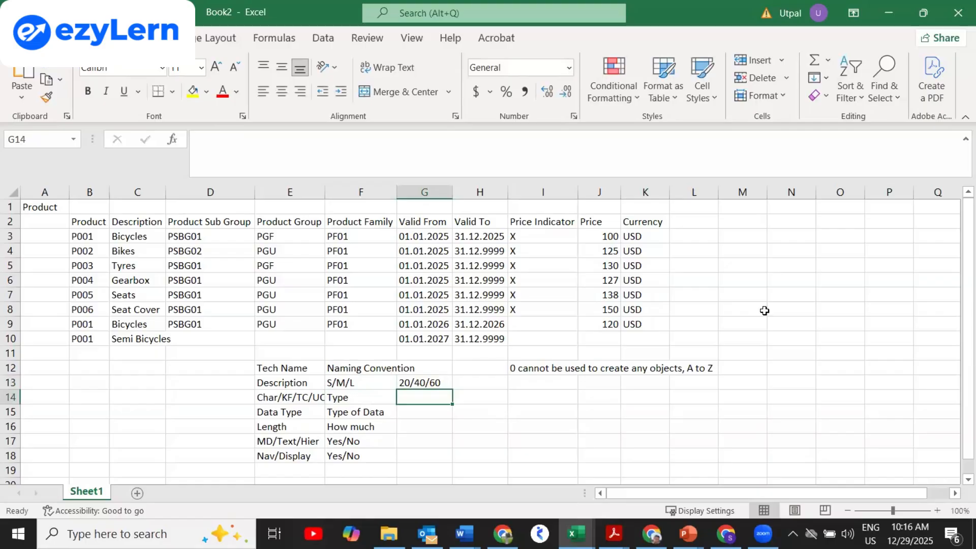
pyautogui.click(749, 222)
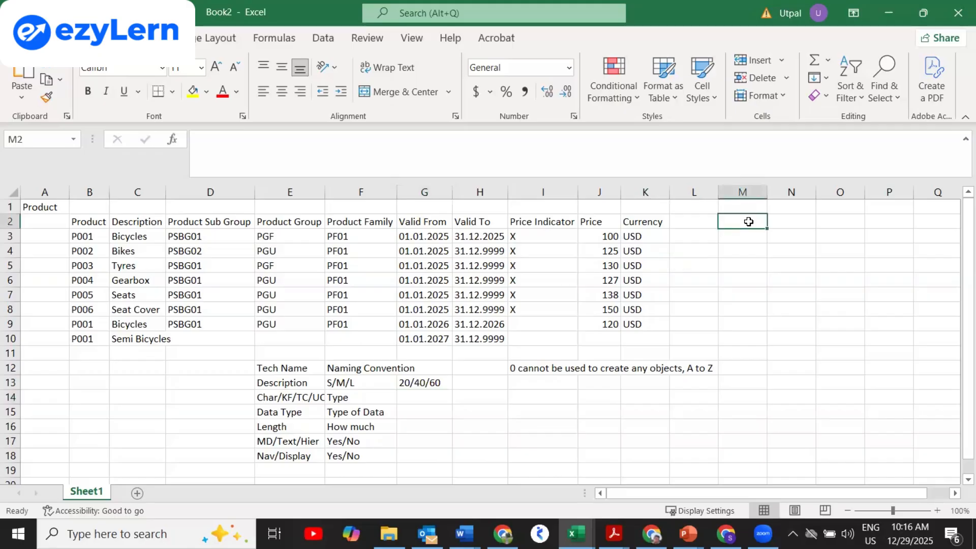
# Copy the attribute block E12:I18 to the clipboard.
pyautogui.rightClick(262, 369)
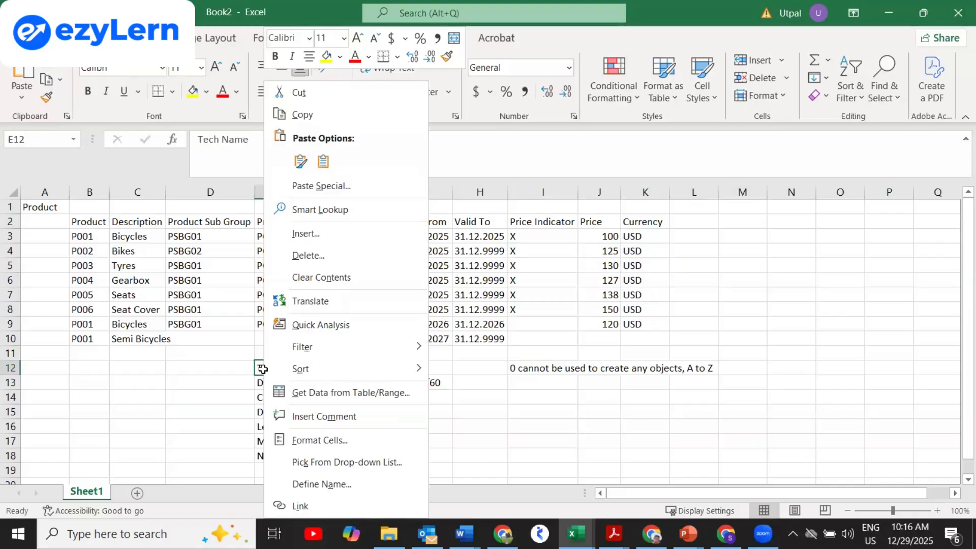
pyautogui.click(263, 368)
pyautogui.hotkey('shift', 'Down')
pyautogui.hotkey('shift', 'Down')
pyautogui.hotkey('shift', 'Down')
pyautogui.hotkey('shift', 'Down')
pyautogui.hotkey('shift', 'Down')
pyautogui.hotkey('shift', 'Down')
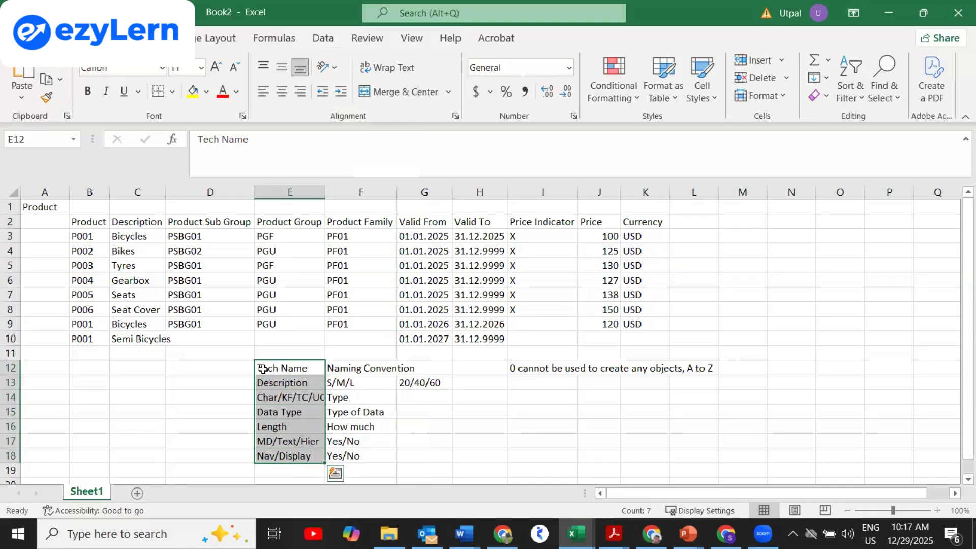
pyautogui.hotkey('shift', 'Right')
pyautogui.hotkey('shift', 'Right')
pyautogui.hotkey('shift', 'Right')
pyautogui.hotkey('shift', 'Right')
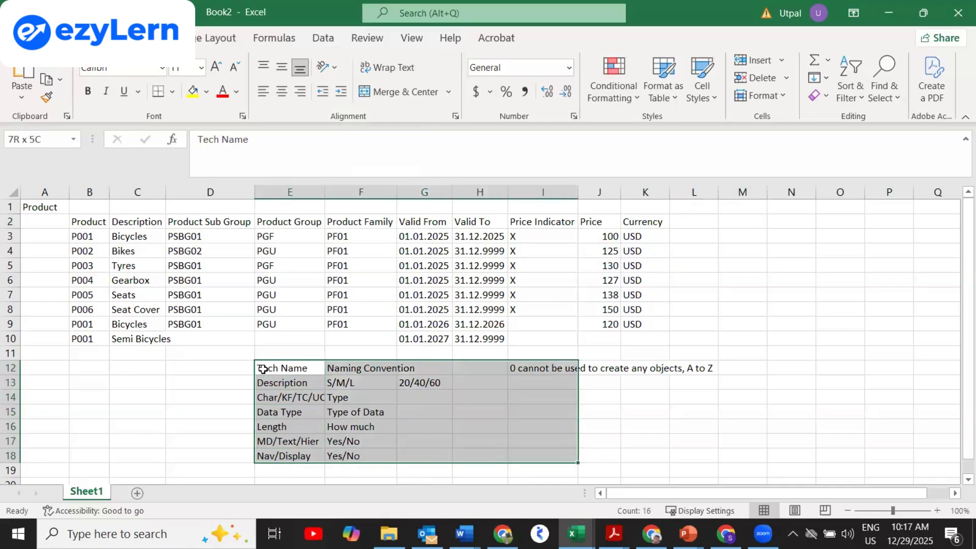
pyautogui.hotkey('ctrl', 'c')
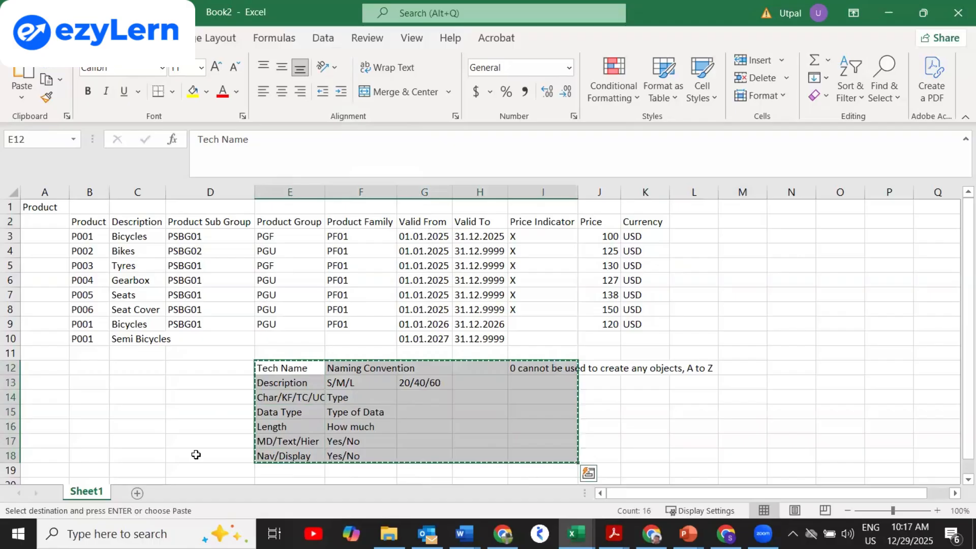
# Paste the block into a new Sheet2 at A1 and widen column A.
pyautogui.click(155, 493)
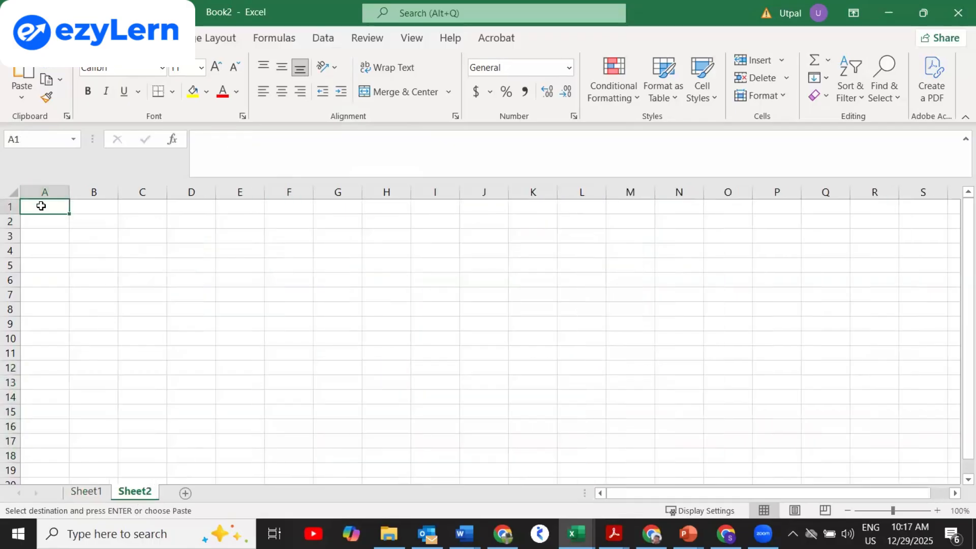
pyautogui.press('Return')
pyautogui.click(62, 193)
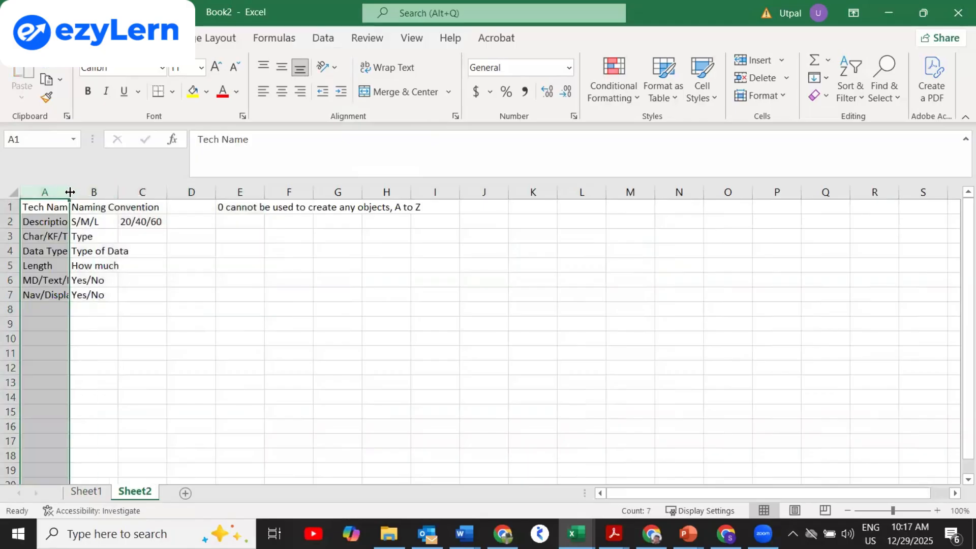
pyautogui.moveTo(70, 192); pyautogui.dragTo(89, 192)
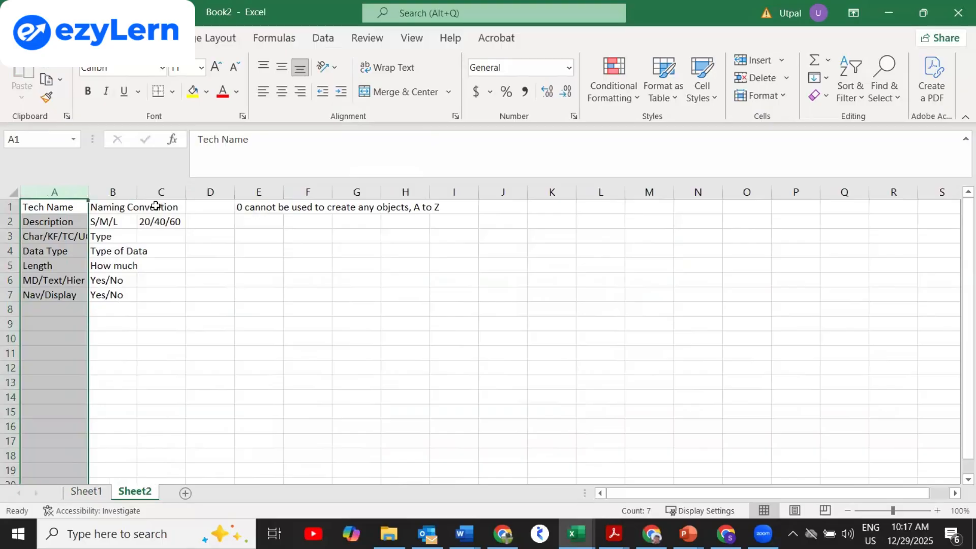
pyautogui.click(70, 324)
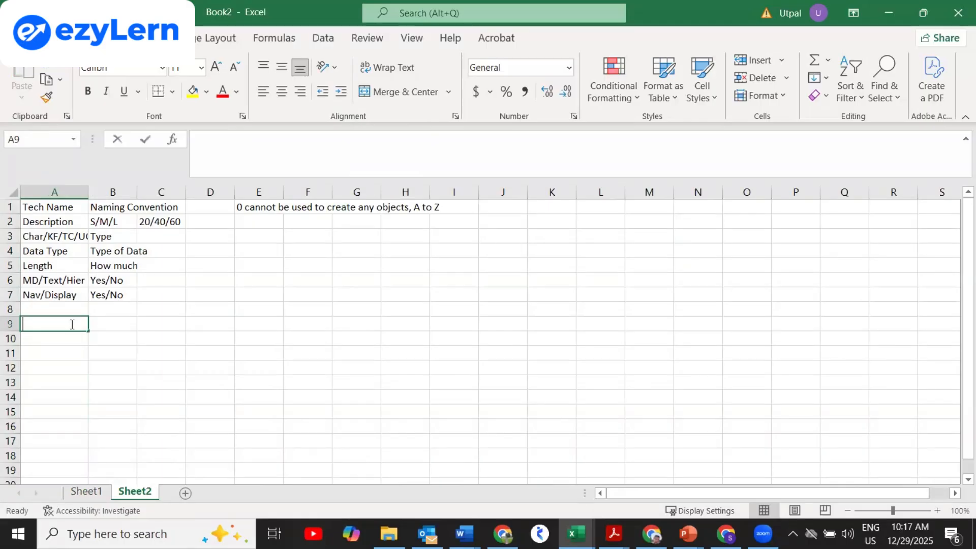
# Enter the example ZPRD_GRP in A9 with 1 to 9 in B9.
pyautogui.write('Z')
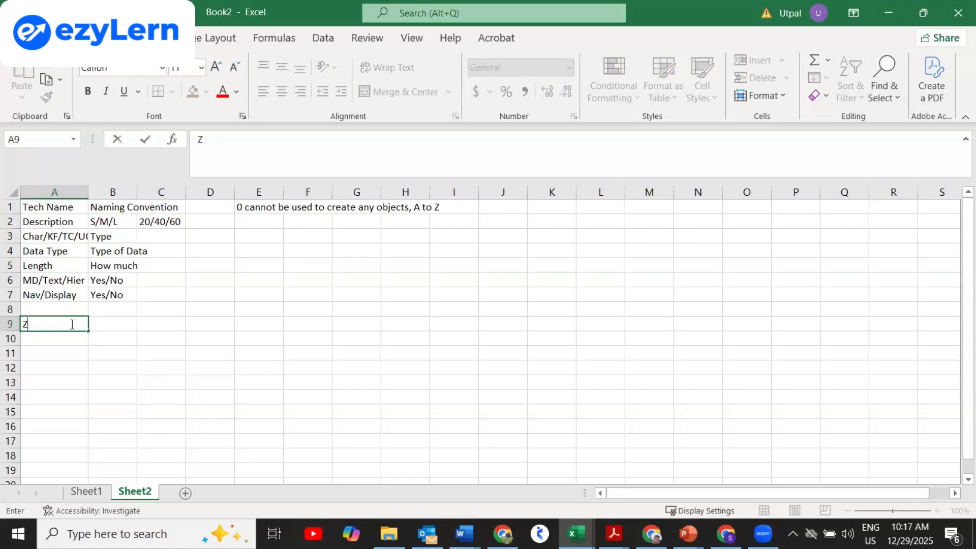
pyautogui.write('PRD_GRP')
pyautogui.press('Return')
pyautogui.press('Up')
pyautogui.press('Right')
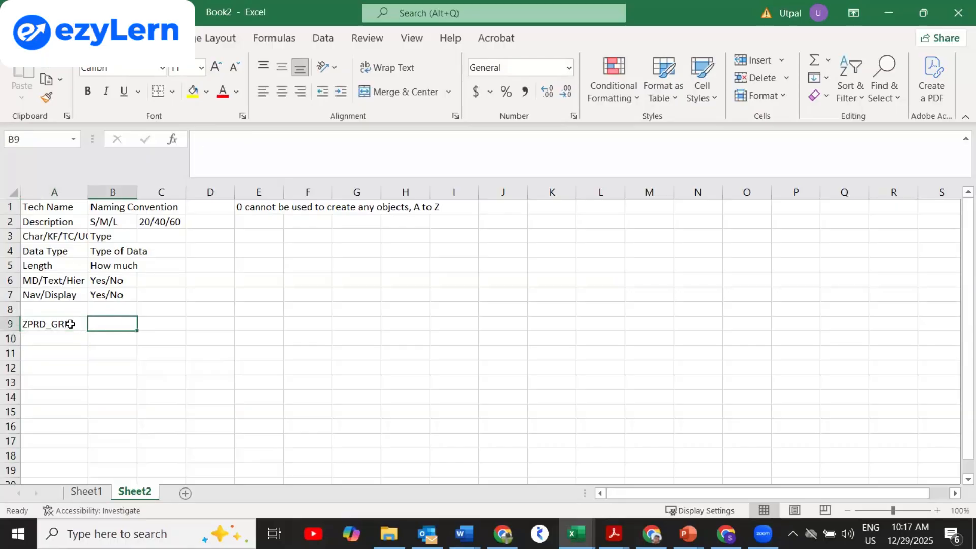
pyautogui.write('1 TO')
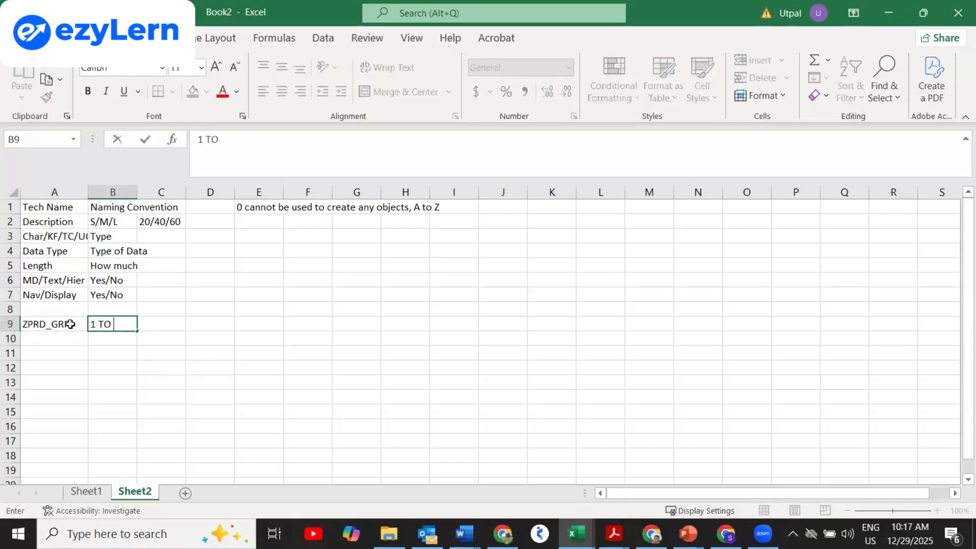
pyautogui.press('BackSpace')
pyautogui.press('BackSpace')
pyautogui.press('BackSpace')
pyautogui.write('to 9')
pyautogui.press('Return')
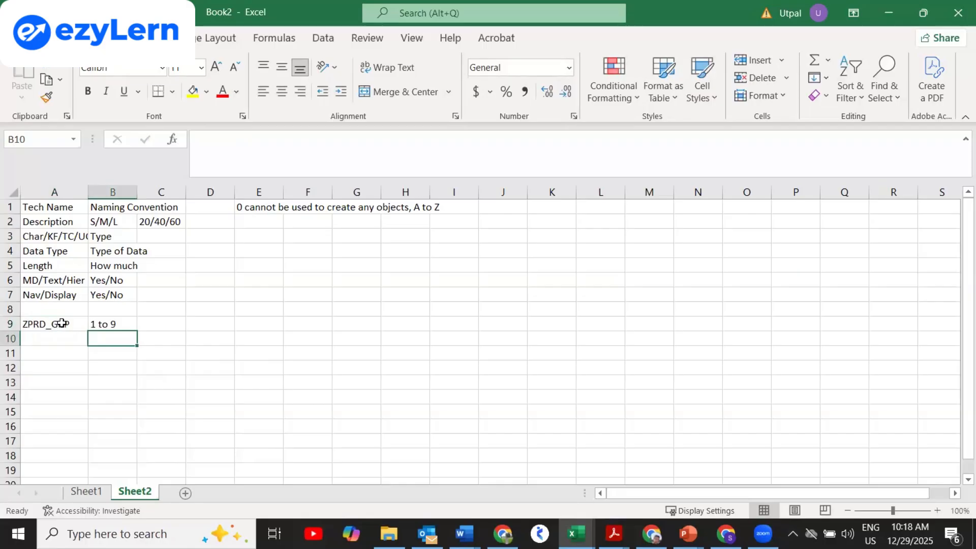
# Enter the long name ZPRODUCTGROUP in D9.
pyautogui.click(208, 321)
pyautogui.write('zprod')
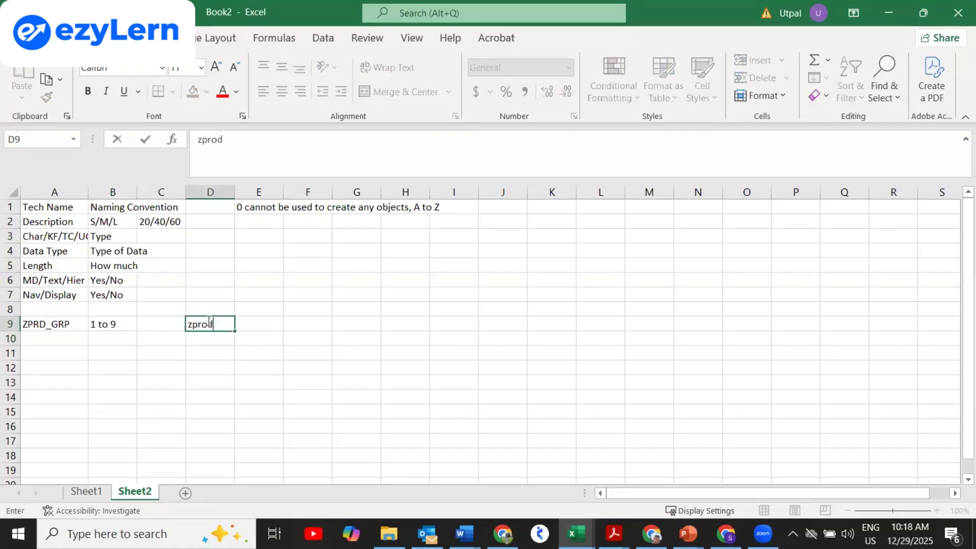
pyautogui.press('BackSpace')
pyautogui.press('BackSpace')
pyautogui.press('BackSpace')
pyautogui.press('BackSpace')
pyautogui.press('BackSpace')
pyautogui.write('ZPRD_')
pyautogui.press('BackSpace')
pyautogui.press('BackSpace')
pyautogui.write('ODUCT')
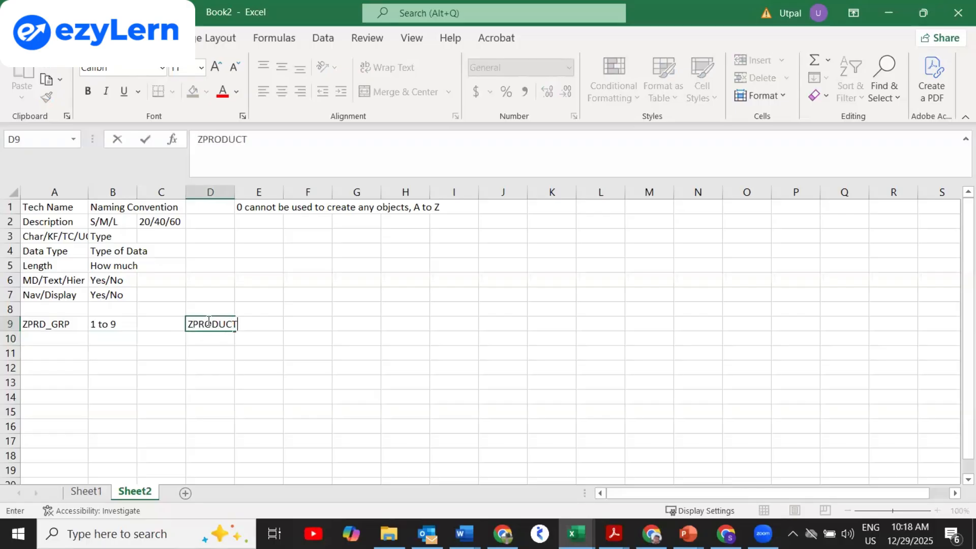
pyautogui.write('GROUP')
pyautogui.press('Return')
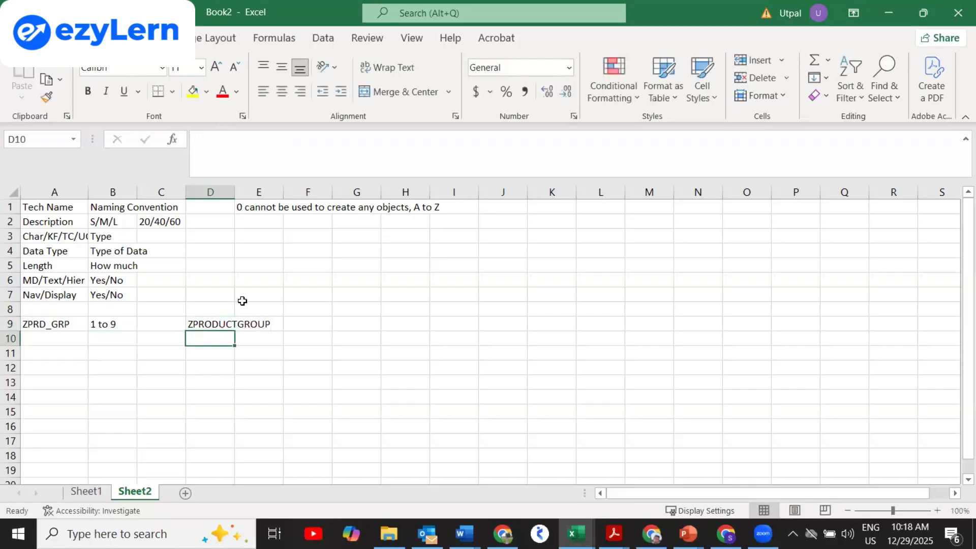
pyautogui.click(203, 324)
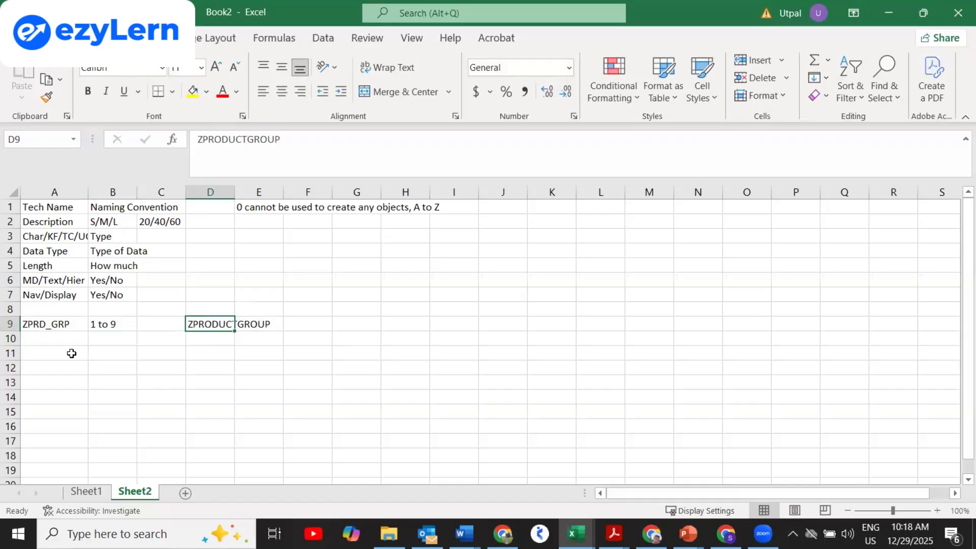
pyautogui.click(54, 336)
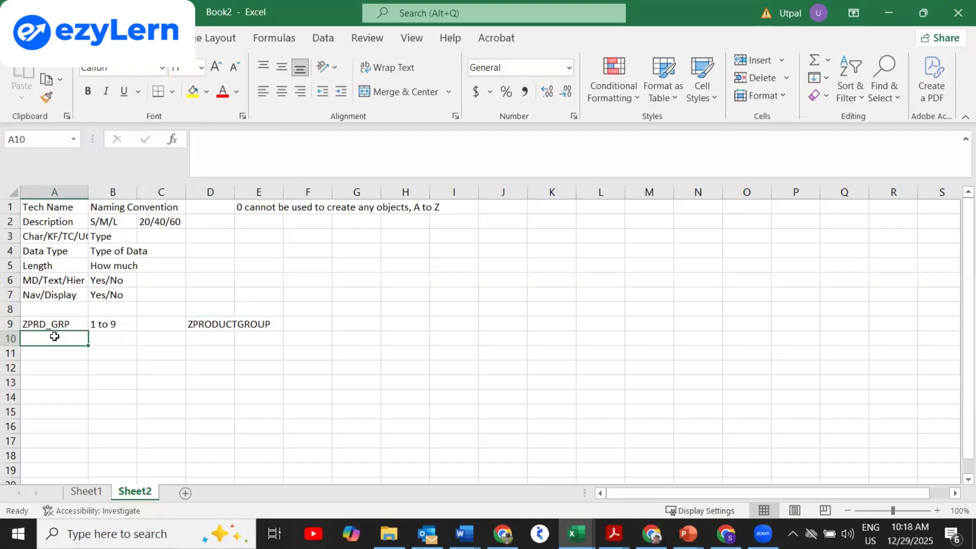
pyautogui.write('z')
pyautogui.press('BackSpace')
pyautogui.press('BackSpace')
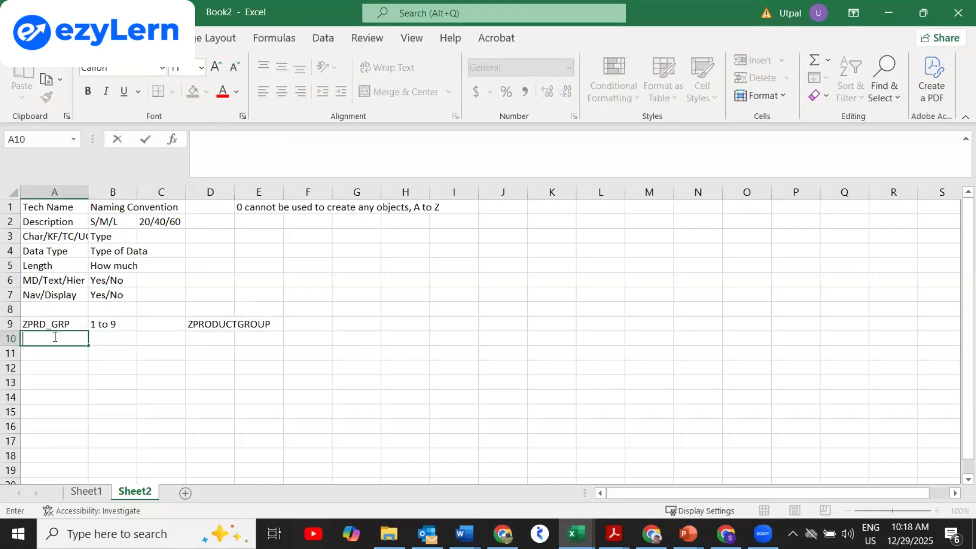
pyautogui.write('ZPRD')
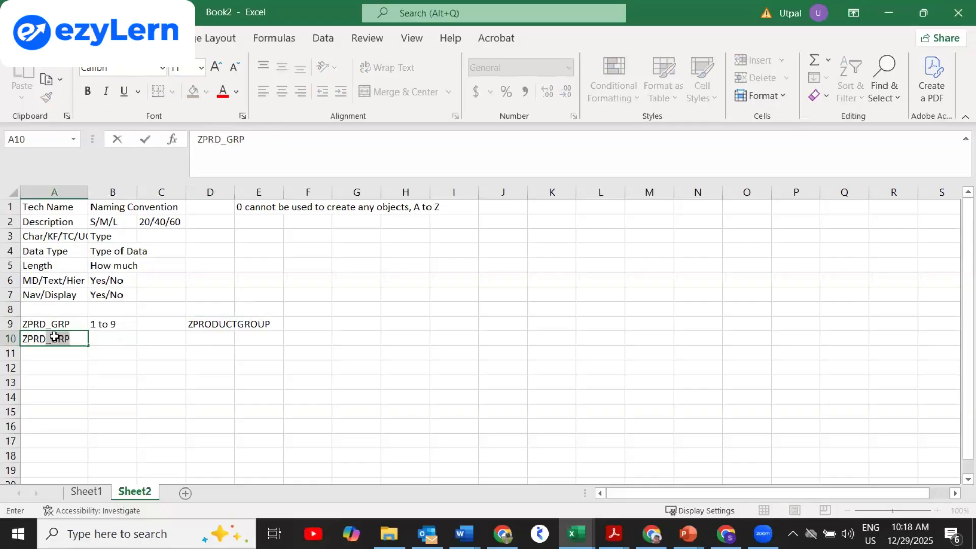
pyautogui.press('Return')
pyautogui.click(54, 336)
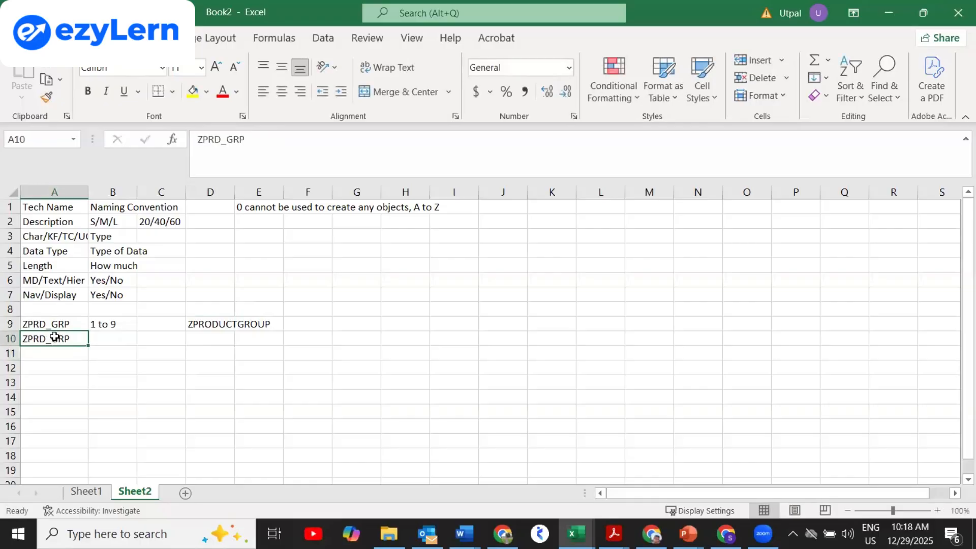
pyautogui.click(253, 138)
pyautogui.press('BackSpace')
pyautogui.press('BackSpace')
pyautogui.press('BackSpace')
pyautogui.press('BackSpace')
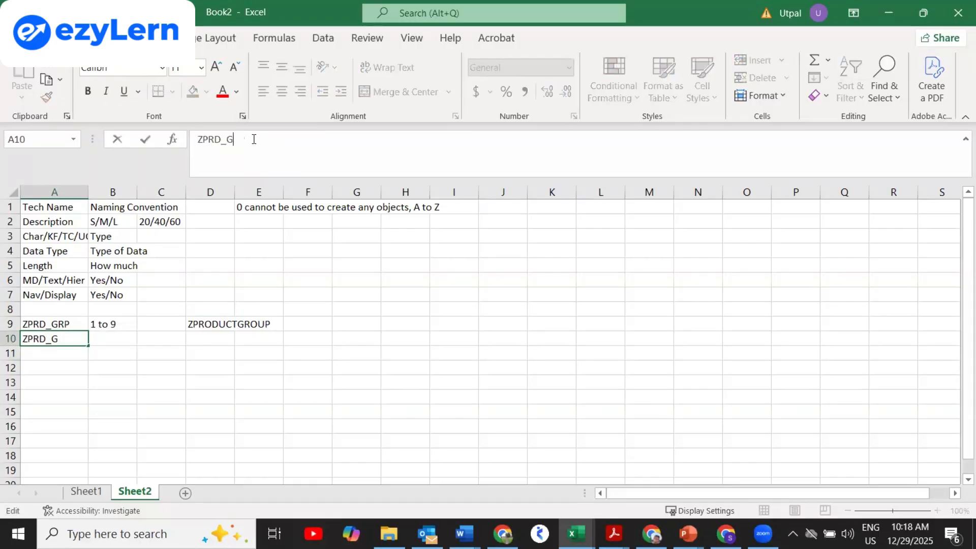
pyautogui.press('Return')
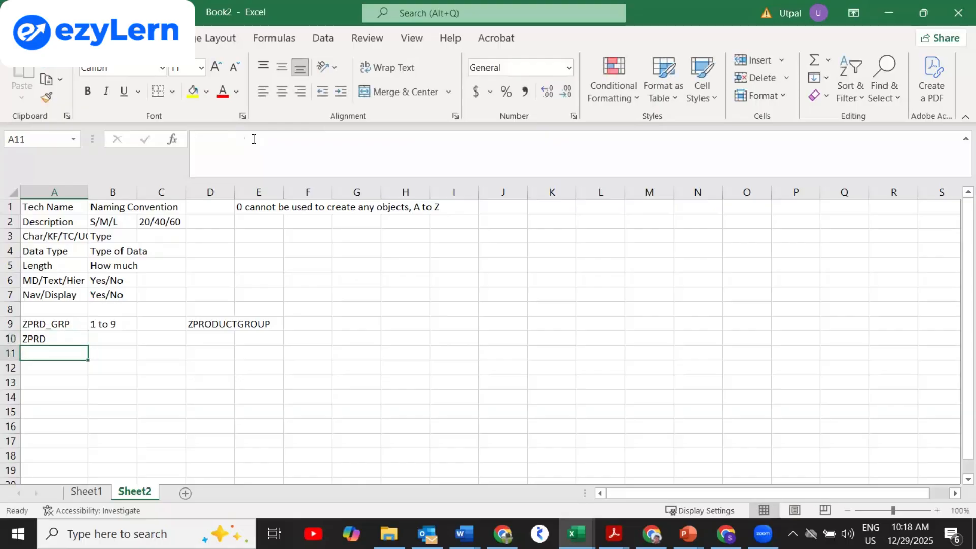
pyautogui.write('Z')
pyautogui.press('BackSpace')
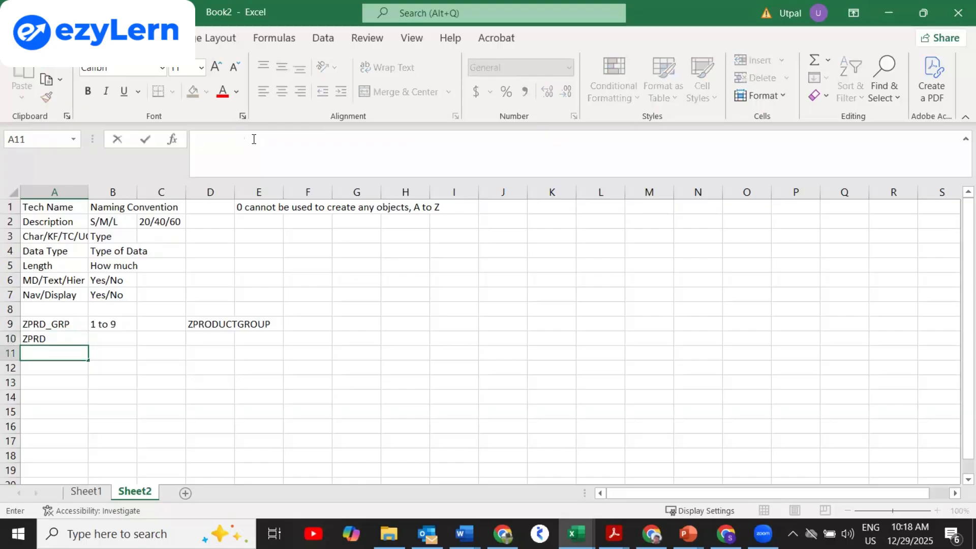
pyautogui.write('Z')
pyautogui.press('BackSpace')
pyautogui.write('H')
pyautogui.press('BackSpace')
pyautogui.write('PG')
pyautogui.press('Return')
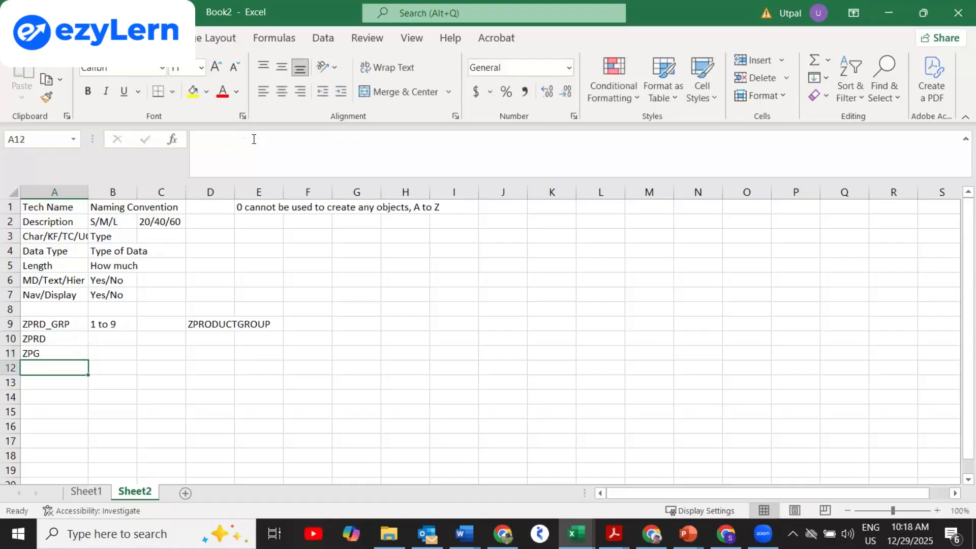
pyautogui.write('1')
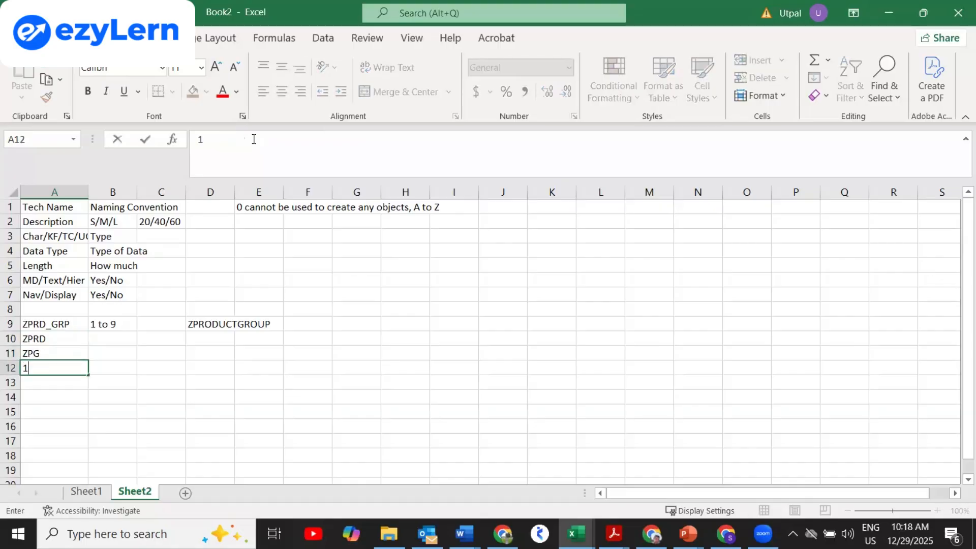
pyautogui.write('_PG')
pyautogui.press('Return')
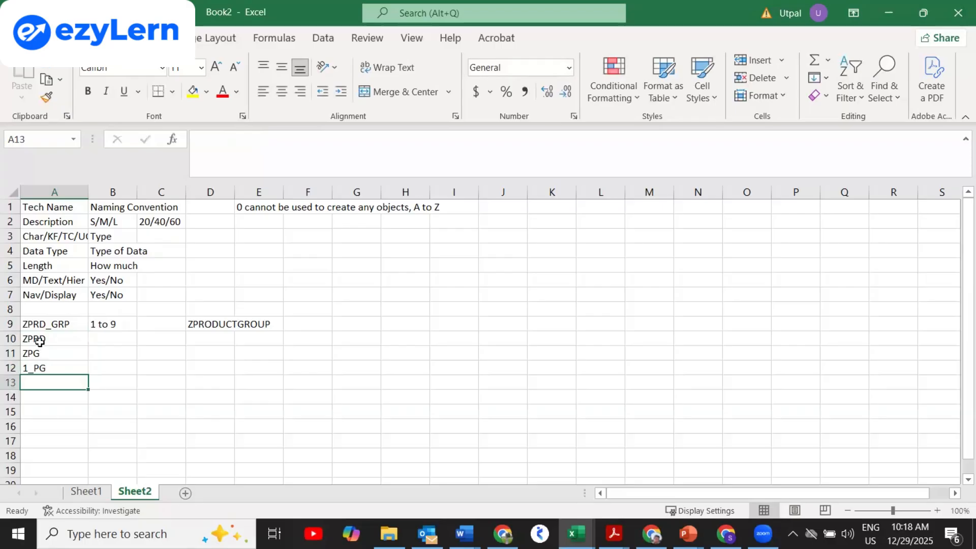
pyautogui.moveTo(40, 341); pyautogui.dragTo(45, 362)
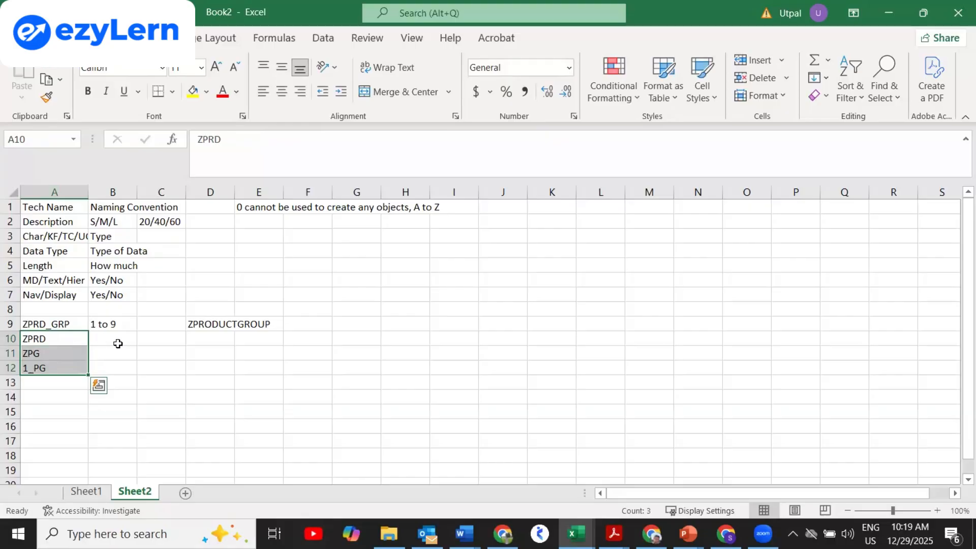
pyautogui.click(117, 321)
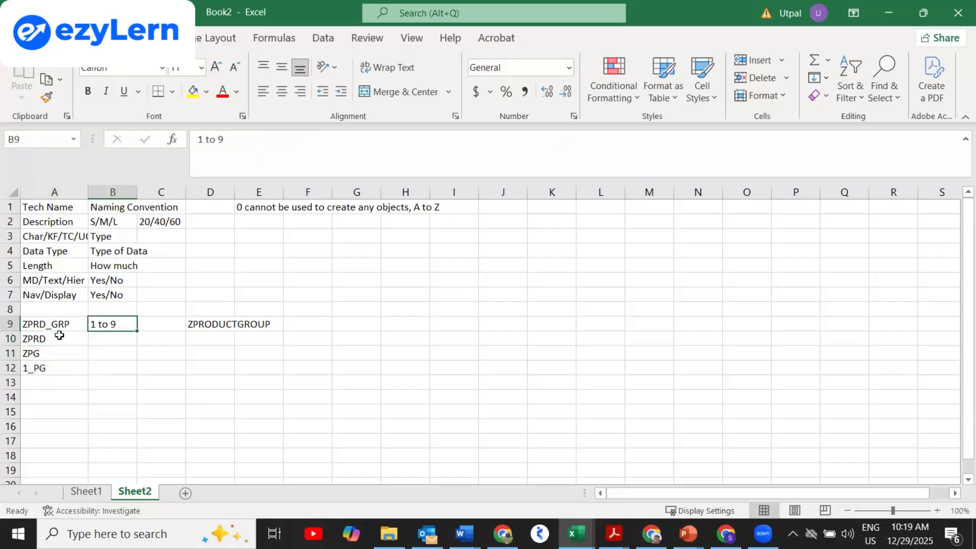
pyautogui.click(59, 345)
pyautogui.moveTo(59, 346); pyautogui.dragTo(57, 363)
pyautogui.press('Delete')
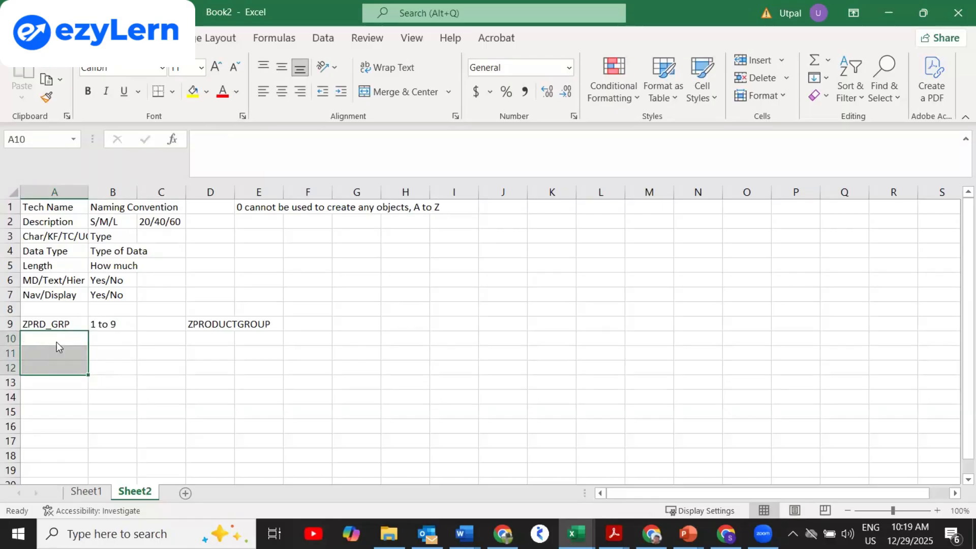
pyautogui.rightClick(57, 347)
pyautogui.press('Escape')
pyautogui.click(36, 338)
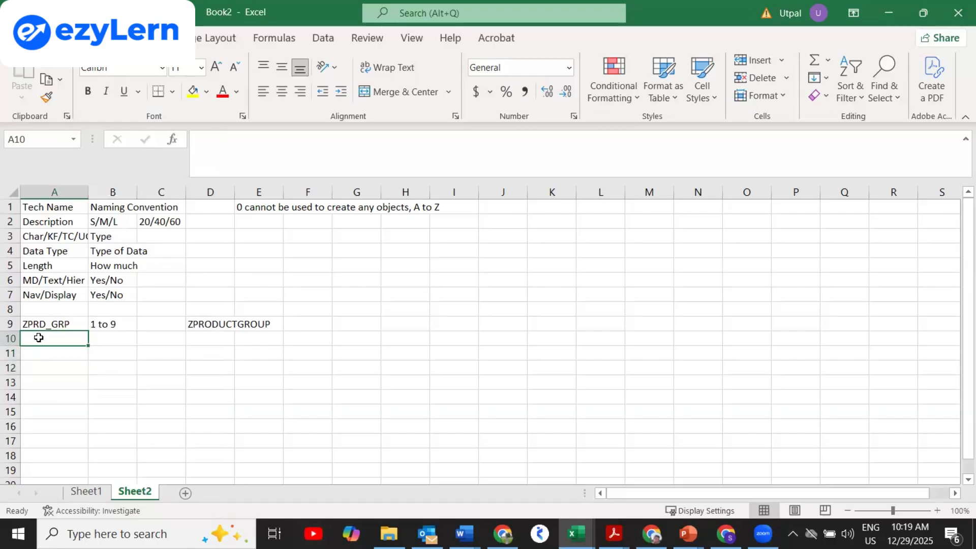
# Enter Product Group in cell A10.
pyautogui.write('dC')
pyautogui.press('BackSpace')
pyautogui.press('BackSpace')
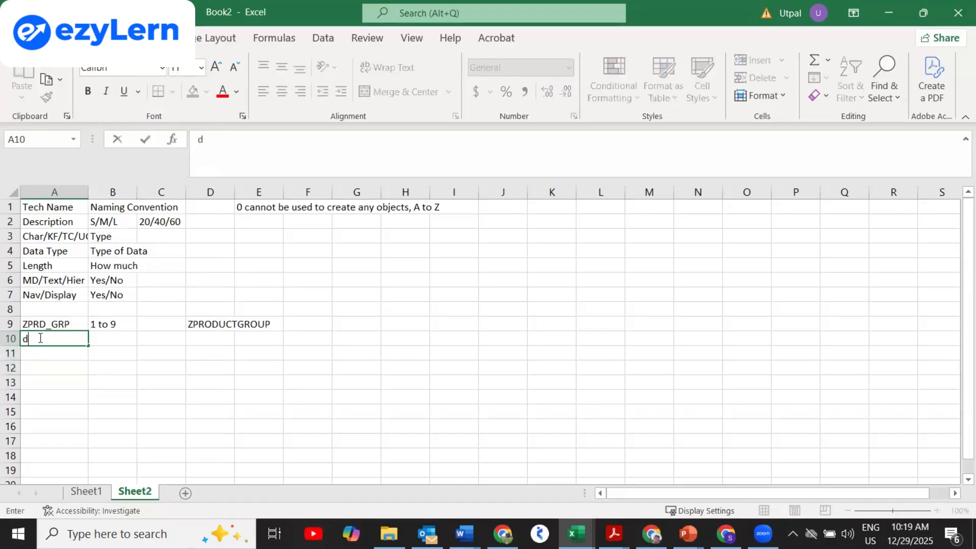
pyautogui.write('F')
pyautogui.press('BackSpace')
pyautogui.write('Product Group')
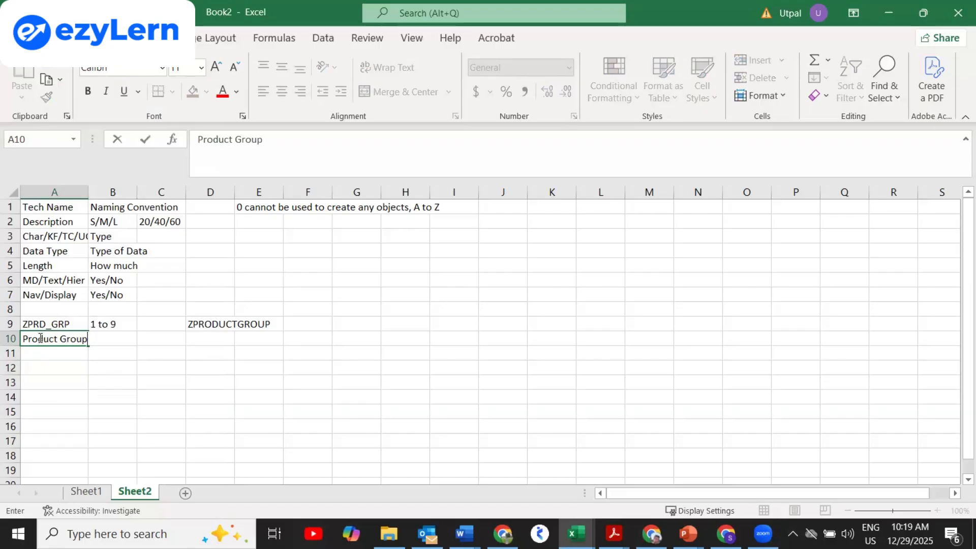
pyautogui.press('Return')
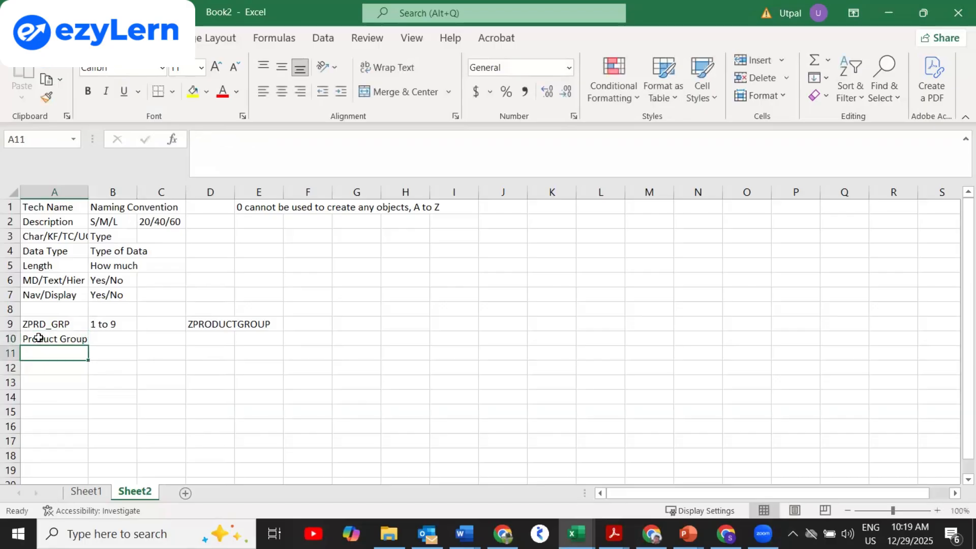
# Enter Long Text in cell B10.
pyautogui.click(103, 337)
pyautogui.rightClick(102, 336)
pyautogui.click(91, 336)
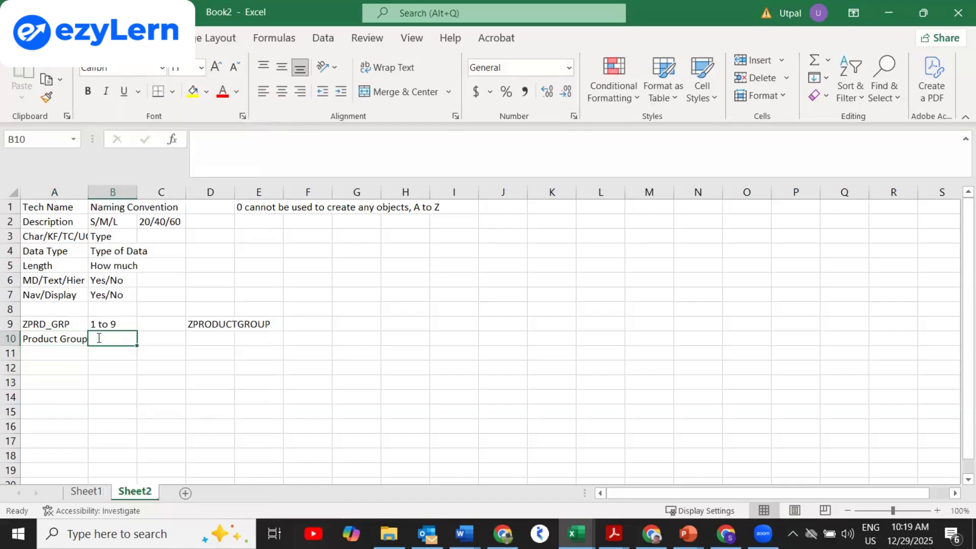
pyautogui.write('Long Text')
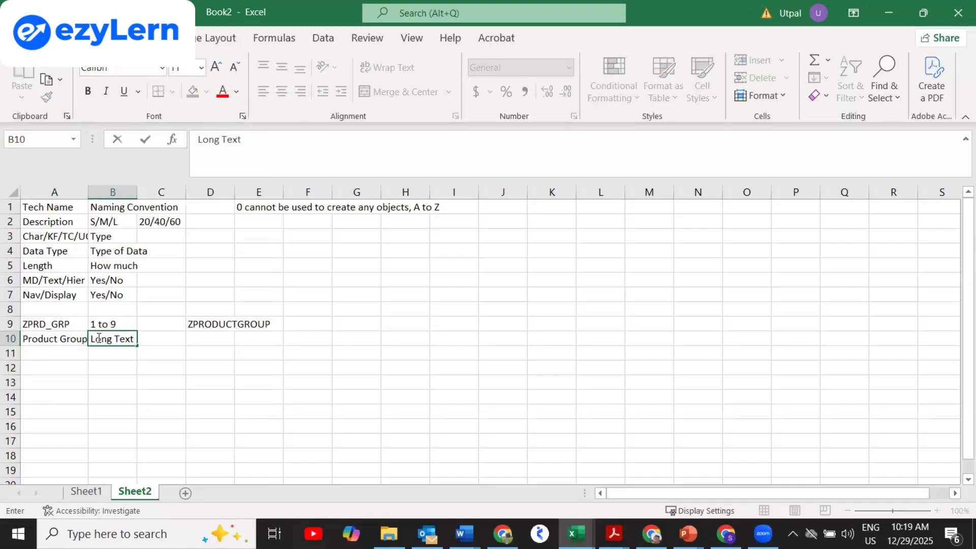
pyautogui.press('Return')
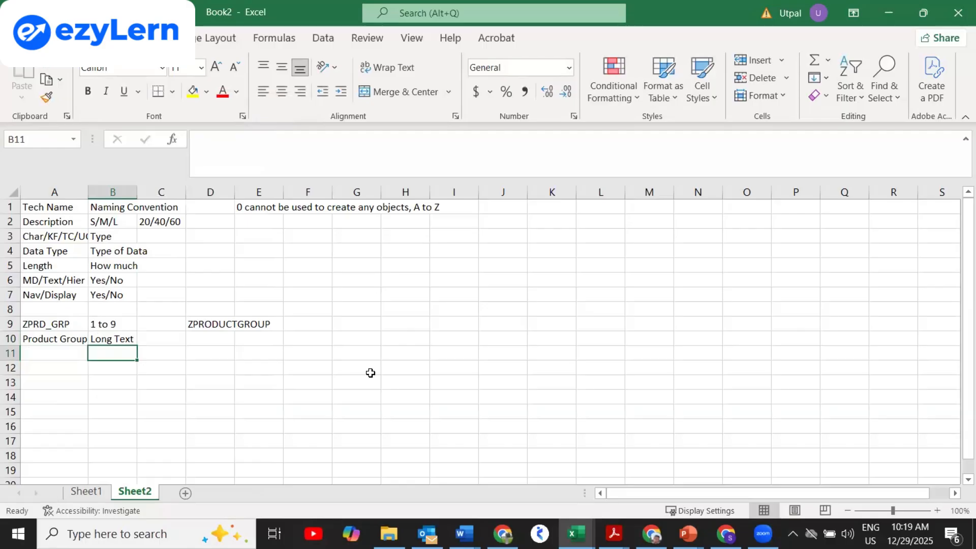
pyautogui.click(88, 494)
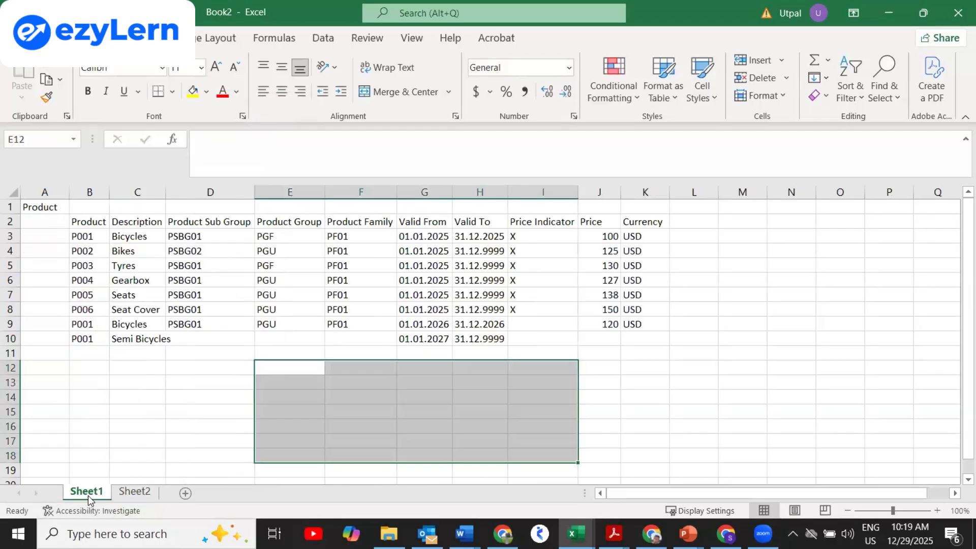
pyautogui.click(291, 238)
pyautogui.click(288, 254)
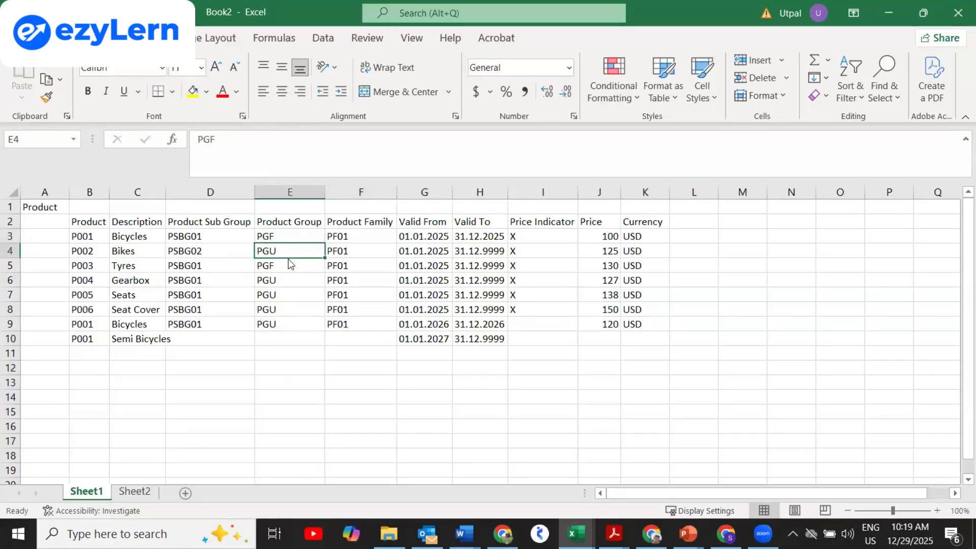
pyautogui.rightClick(288, 256)
pyautogui.press('Escape')
pyautogui.hotkey('ctrl', 'pagedown')
pyautogui.click(67, 352)
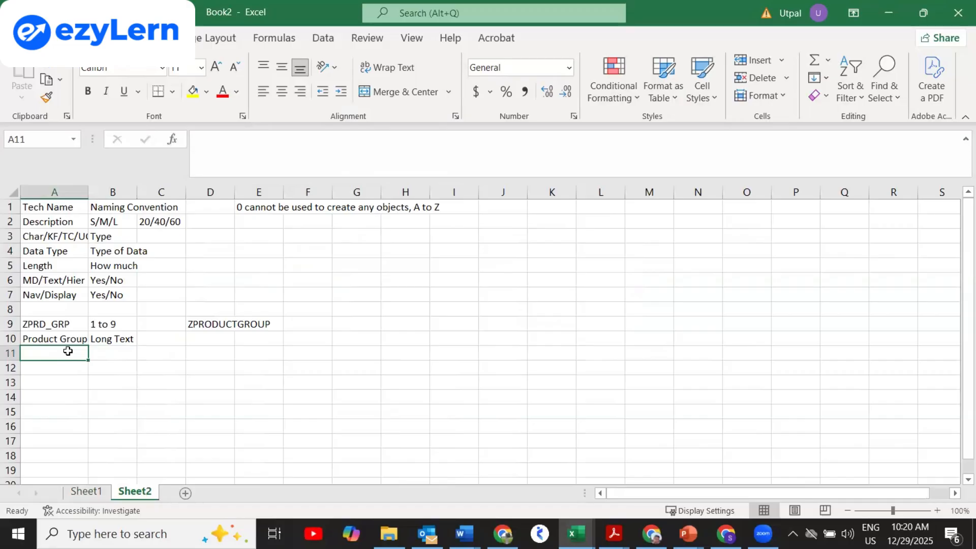
# Enter Characteristics in A11 and Length in A12, glancing at Sheet1.
pyautogui.write('C')
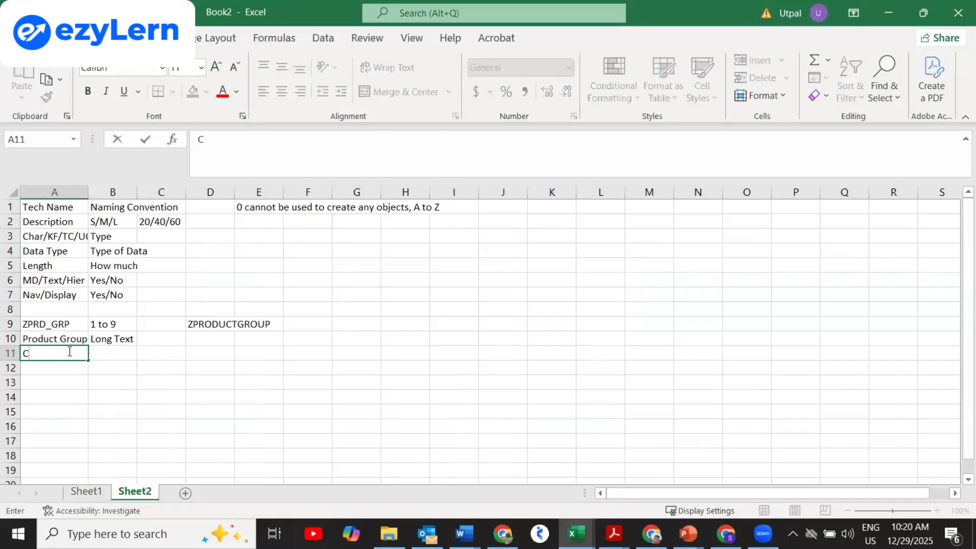
pyautogui.write('haracteristics')
pyautogui.press('Return')
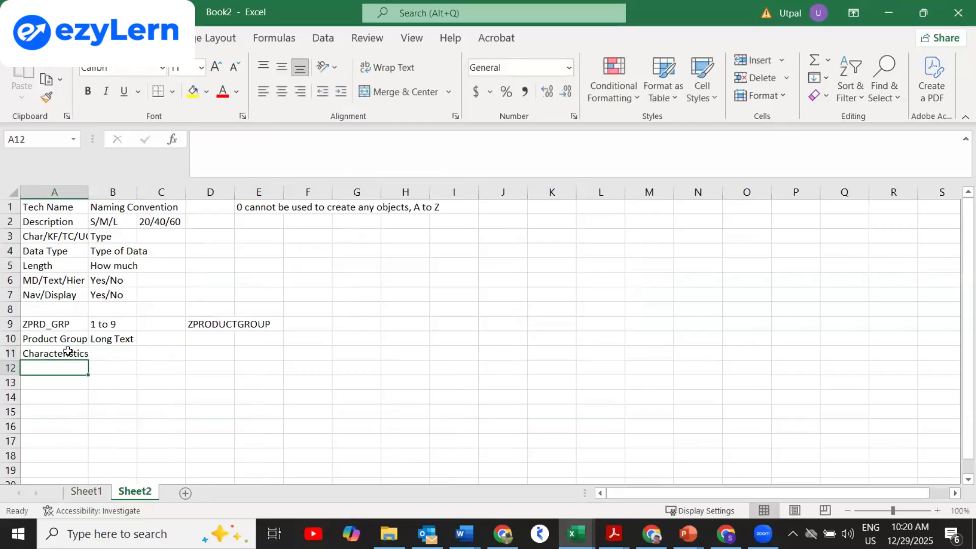
pyautogui.write('Length')
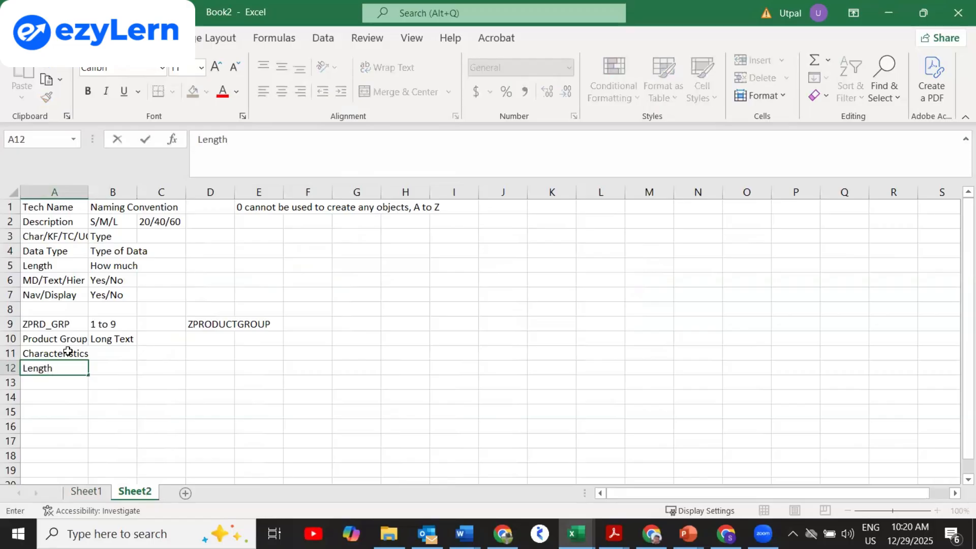
pyautogui.press('Return')
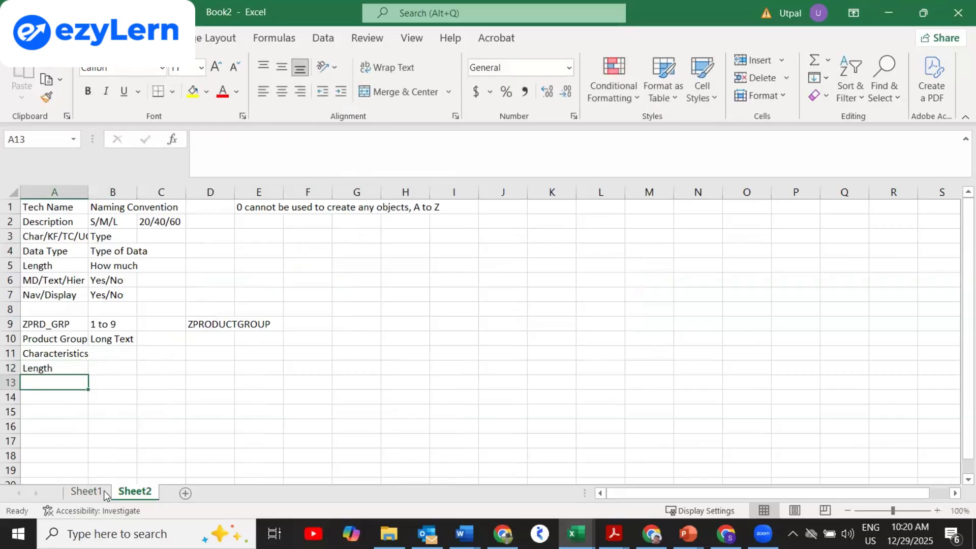
pyautogui.click(85, 491)
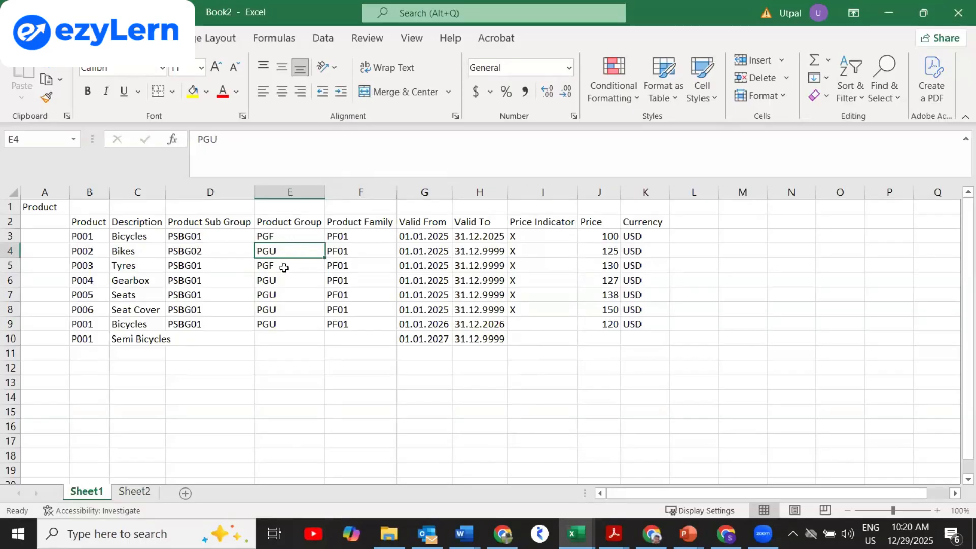
pyautogui.rightClick(136, 496)
# Enter the length value 4 in B12.
pyautogui.click(100, 371)
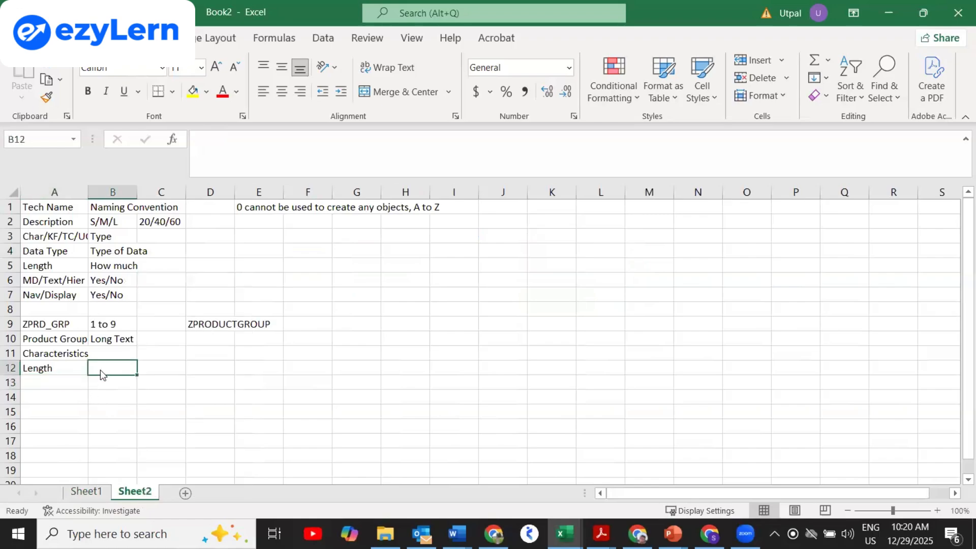
pyautogui.rightClick(93, 372)
pyautogui.click(92, 369)
pyautogui.write('10')
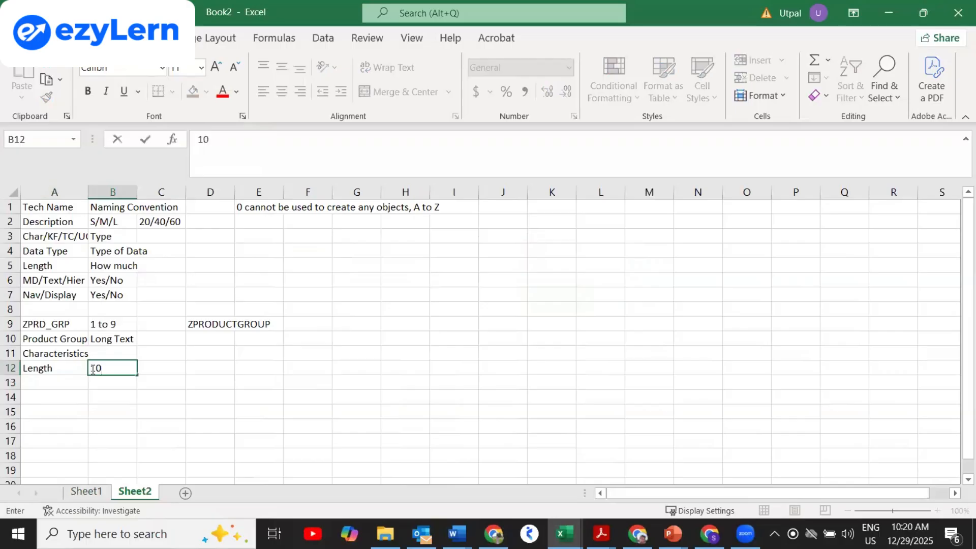
pyautogui.press('BackSpace')
pyautogui.press('BackSpace')
pyautogui.write('4')
pyautogui.press('Return')
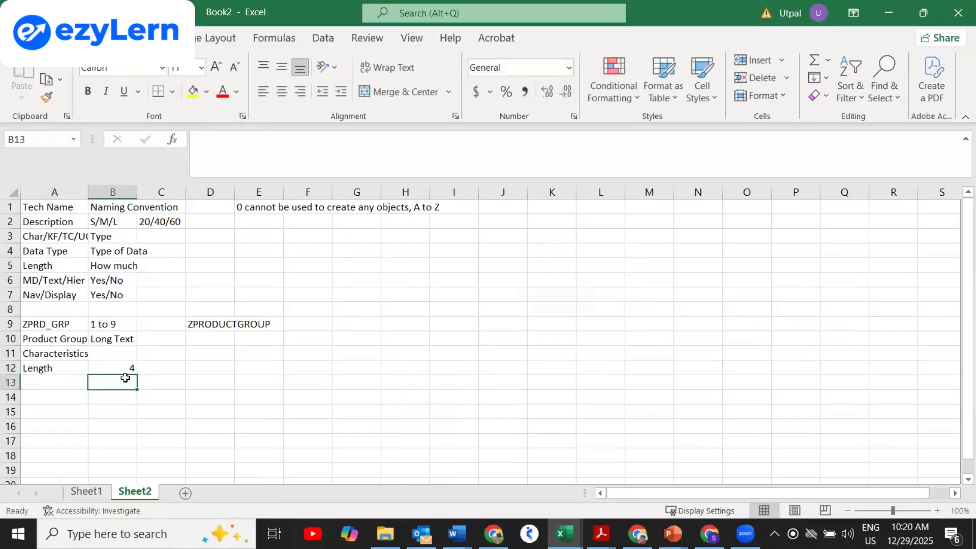
# Add MD with Yes in row 13.
pyautogui.click(59, 381)
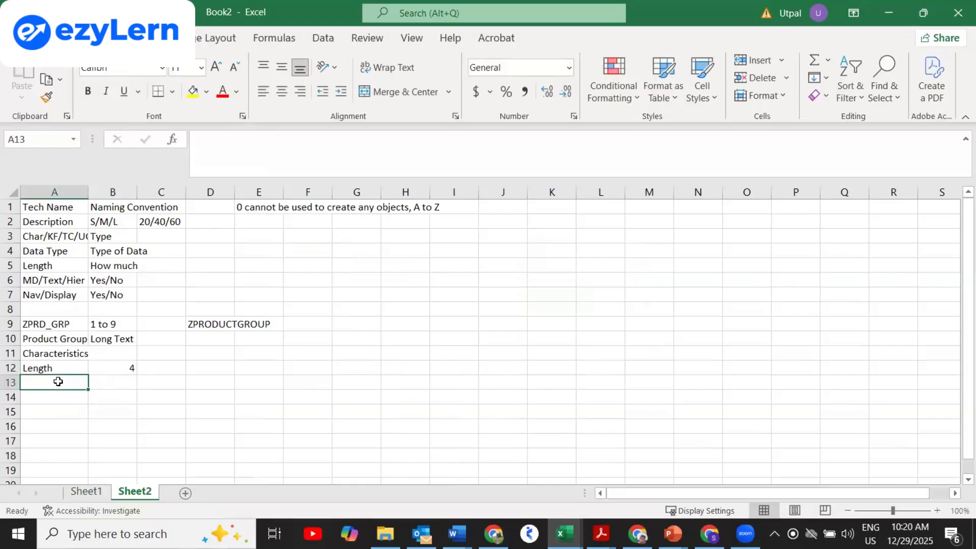
pyautogui.write('MD')
pyautogui.press('Tab')
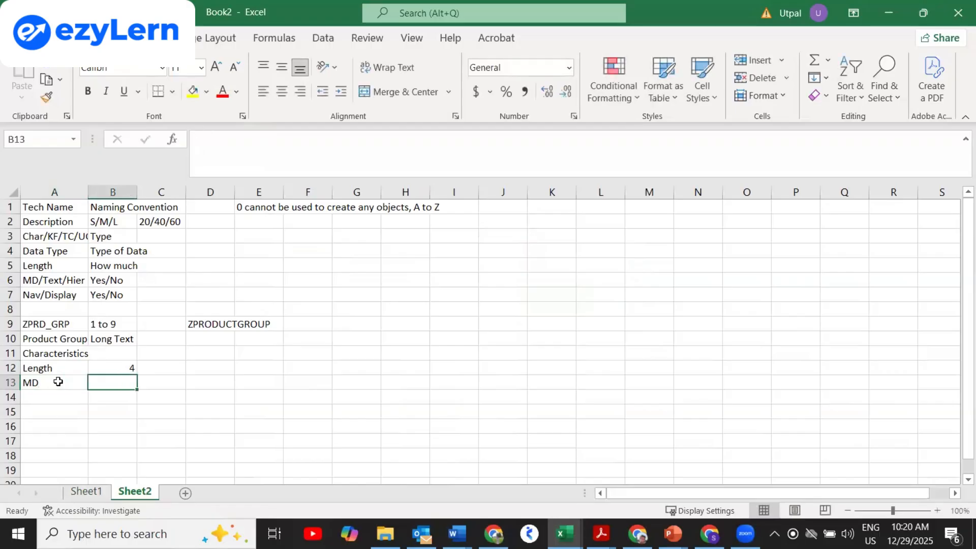
pyautogui.write('yES')
pyautogui.press('BackSpace')
pyautogui.press('BackSpace')
pyautogui.press('BackSpace')
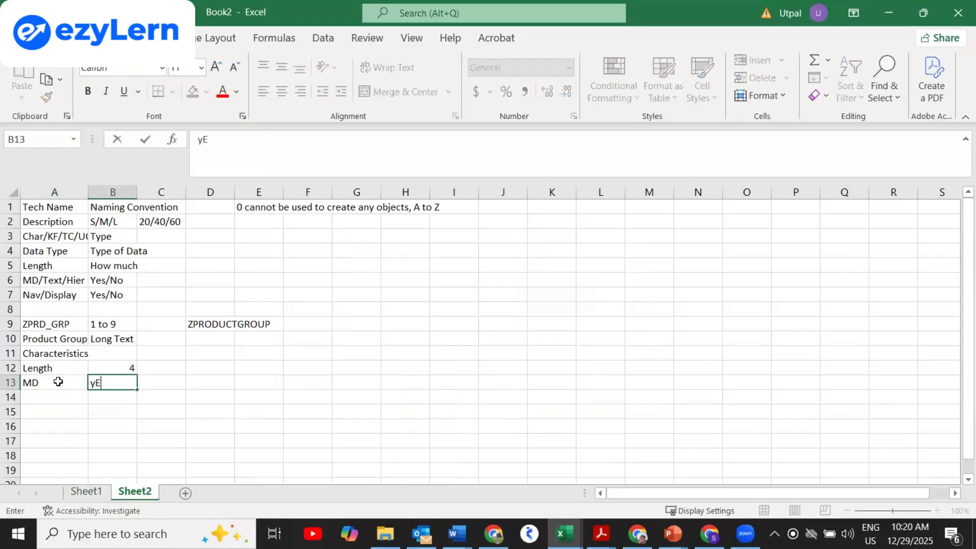
pyautogui.write('Yes')
pyautogui.press('Return')
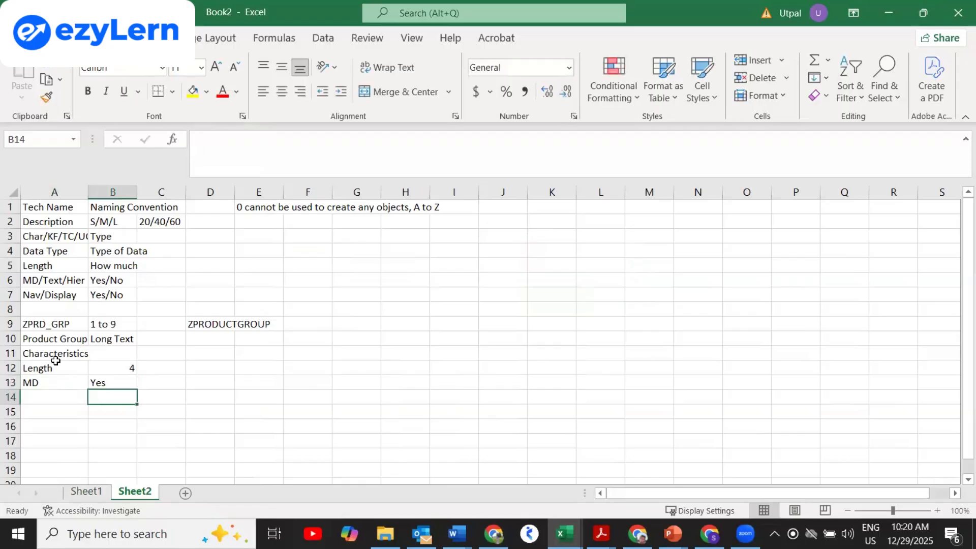
# Add Nav with Yes in row 14, then select the block A9:B14.
pyautogui.press('Left')
pyautogui.write('Nag')
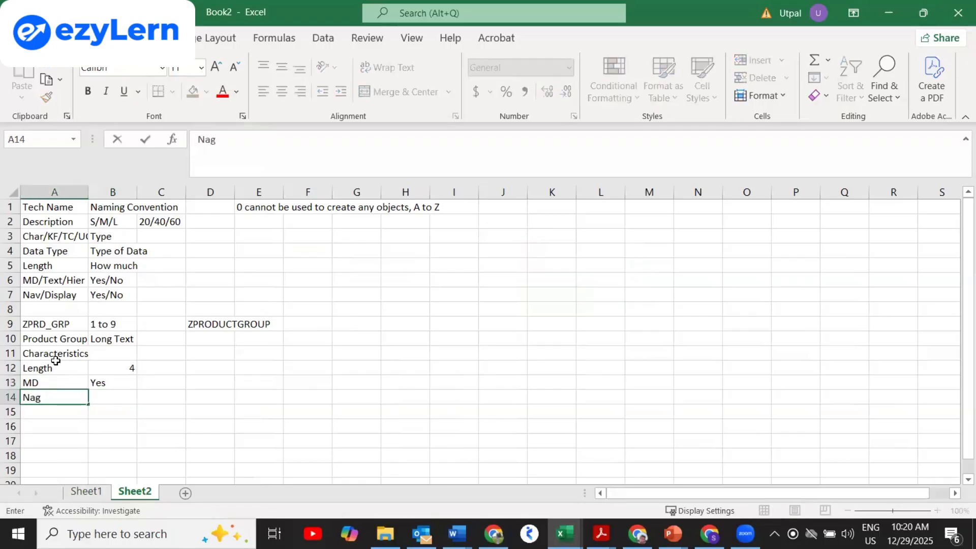
pyautogui.press('BackSpace')
pyautogui.write('v')
pyautogui.press('Tab')
pyautogui.write('Yes')
pyautogui.press('Return')
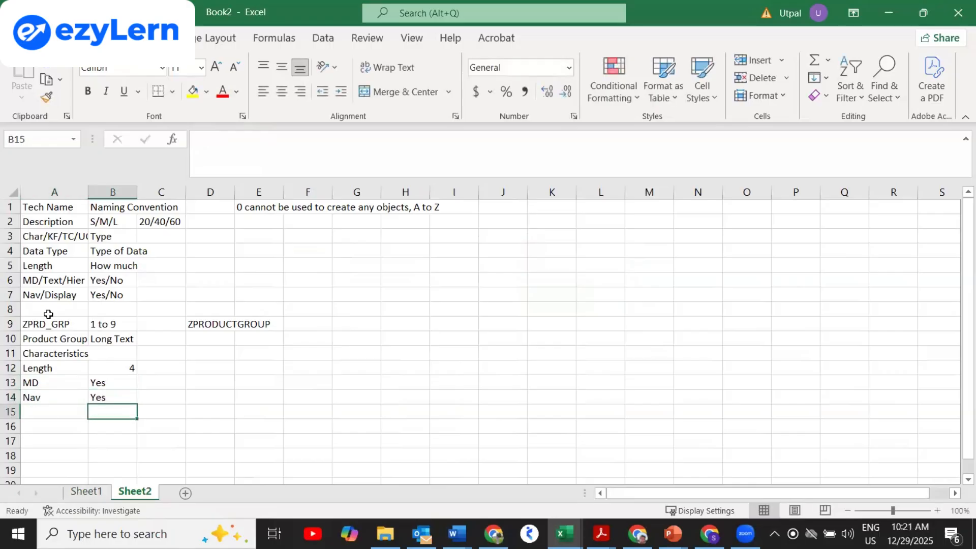
pyautogui.moveTo(45, 323); pyautogui.dragTo(101, 392)
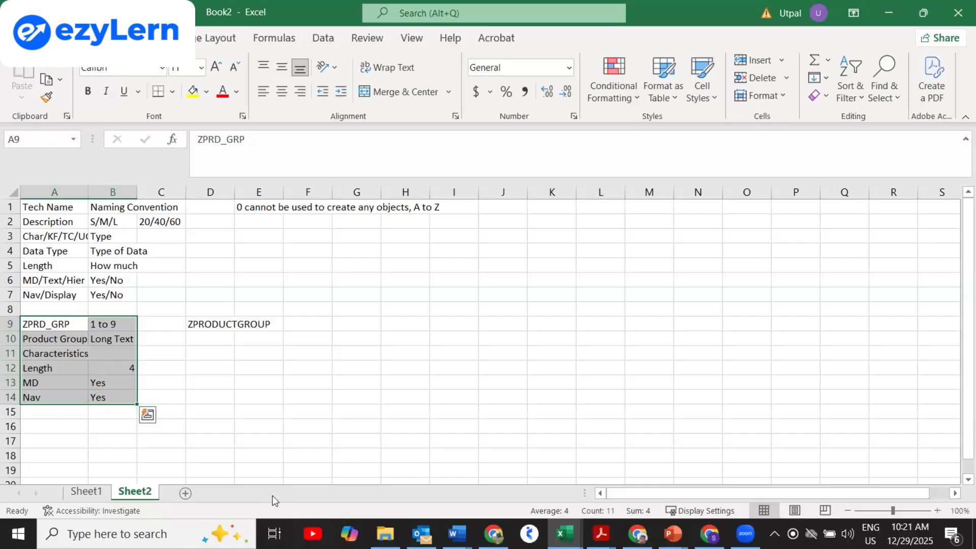
pyautogui.click(117, 533)
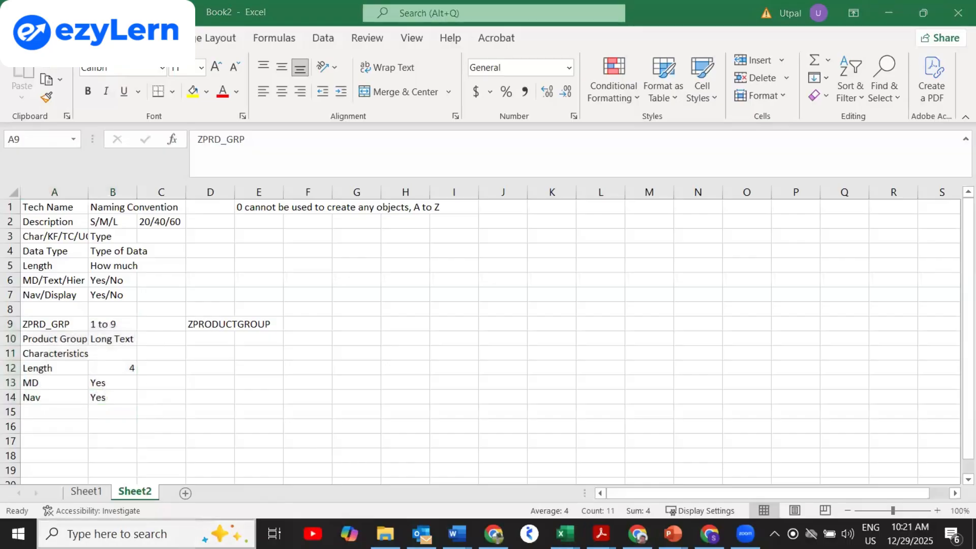
pyautogui.write('run')
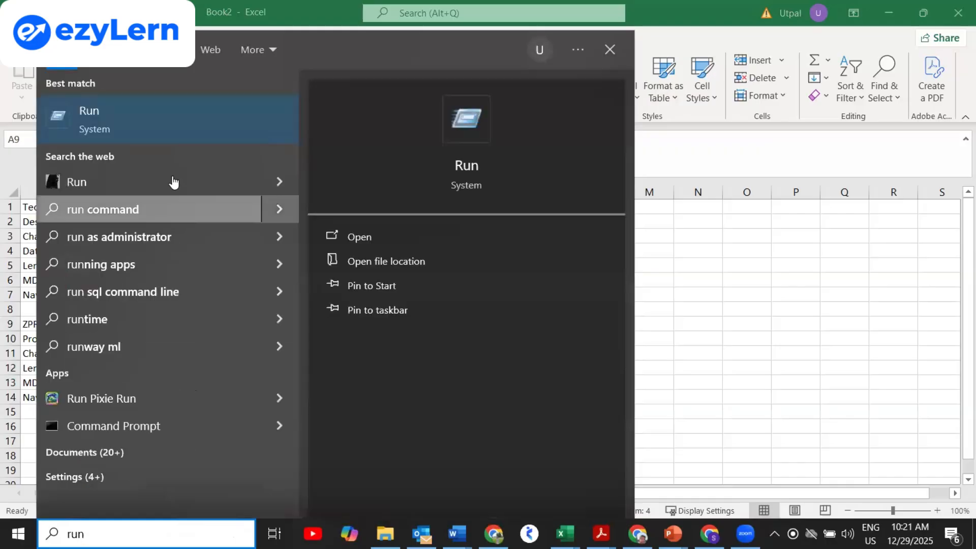
pyautogui.click(356, 242)
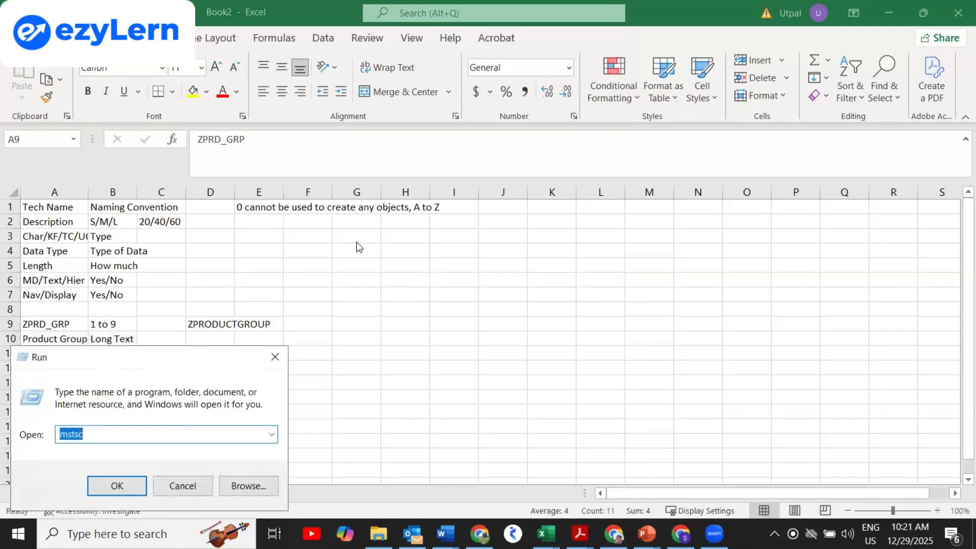
pyautogui.click(116, 486)
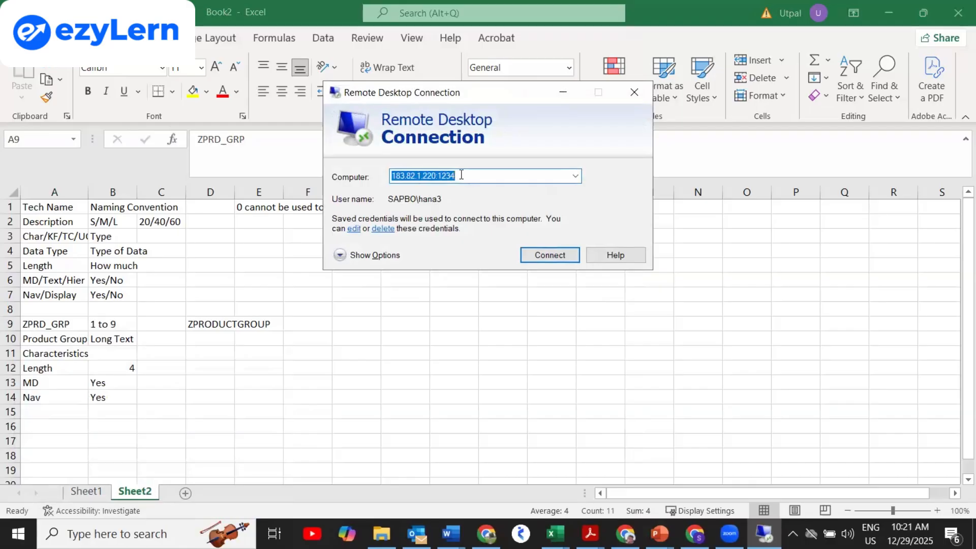
pyautogui.click(538, 255)
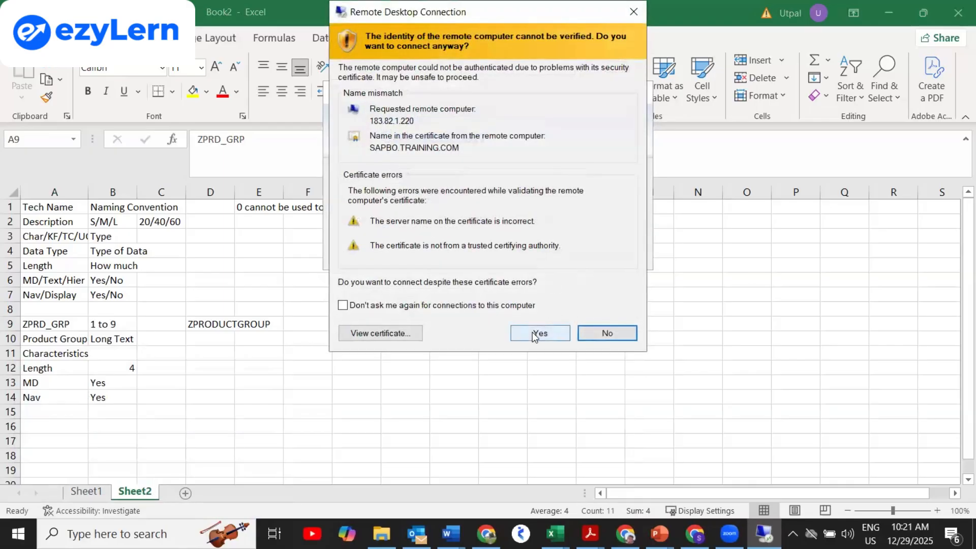
pyautogui.click(536, 333)
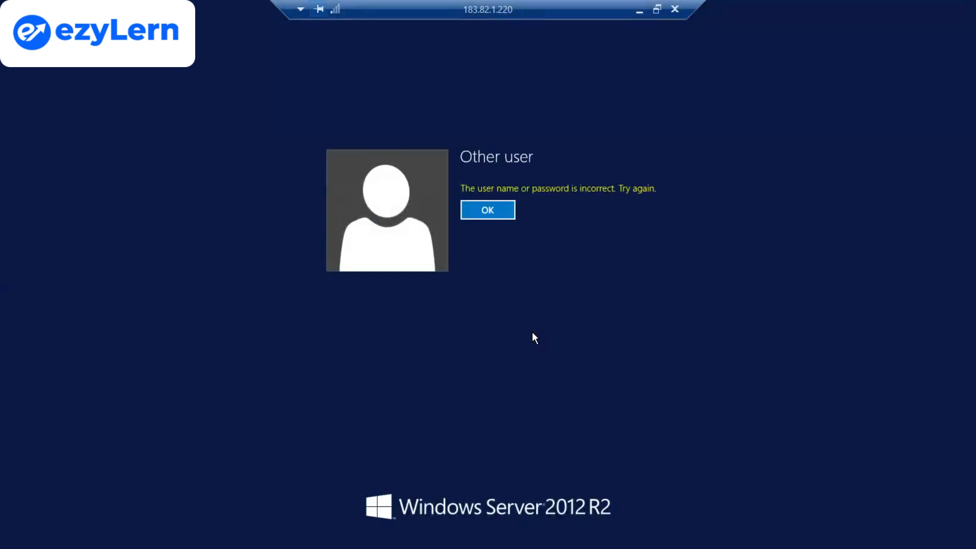
# Dismiss the incorrect-credentials error, re-enter and check the account password, then sign in to the remote server.
pyautogui.click(491, 210)
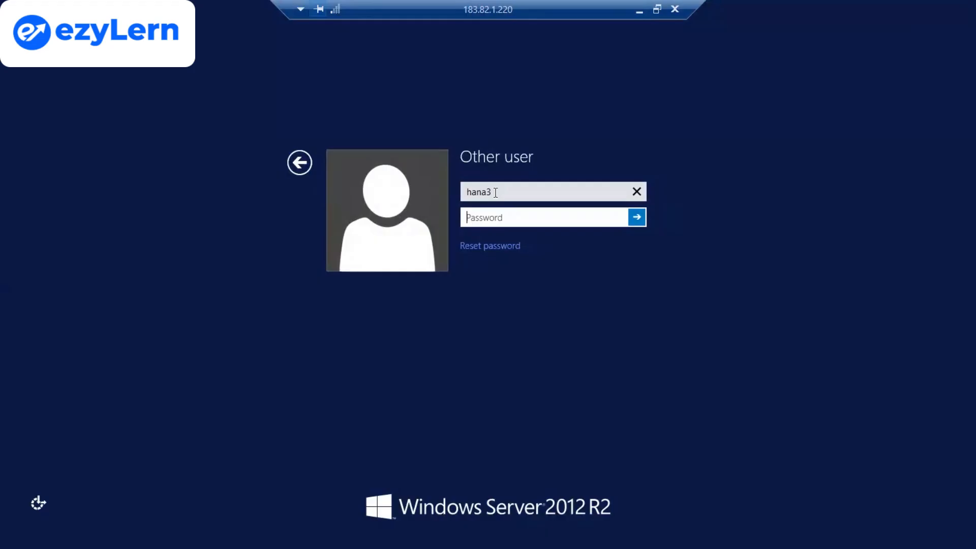
pyautogui.write('••••••••')
pyautogui.click(618, 218)
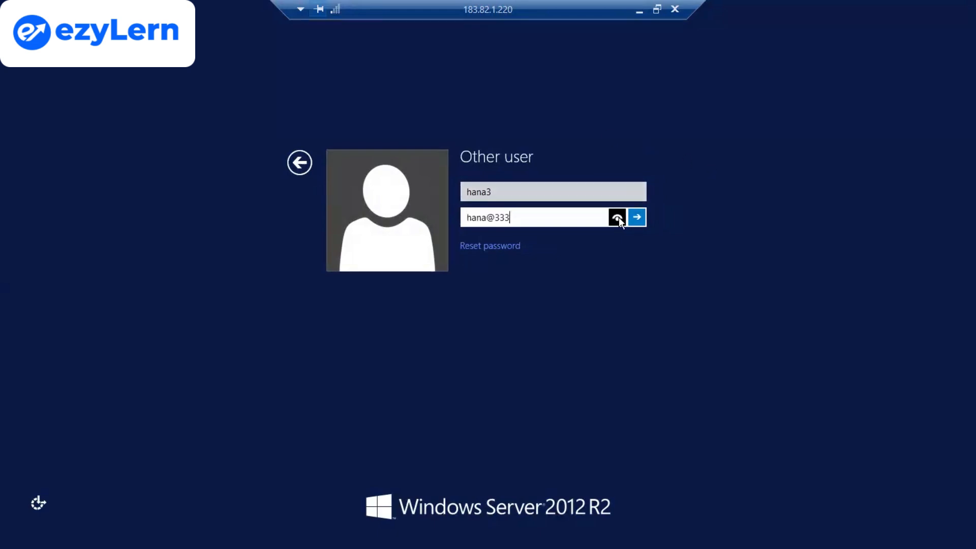
pyautogui.click(617, 218)
pyautogui.click(636, 218)
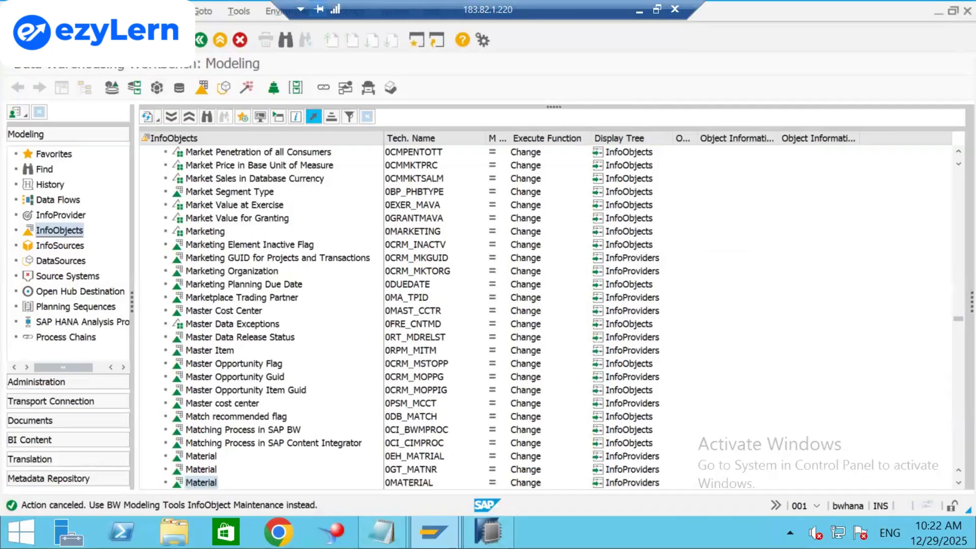
# Exit the workbench and log off the SAP session, confirming despite unsaved data.
pyautogui.click(137, 39)
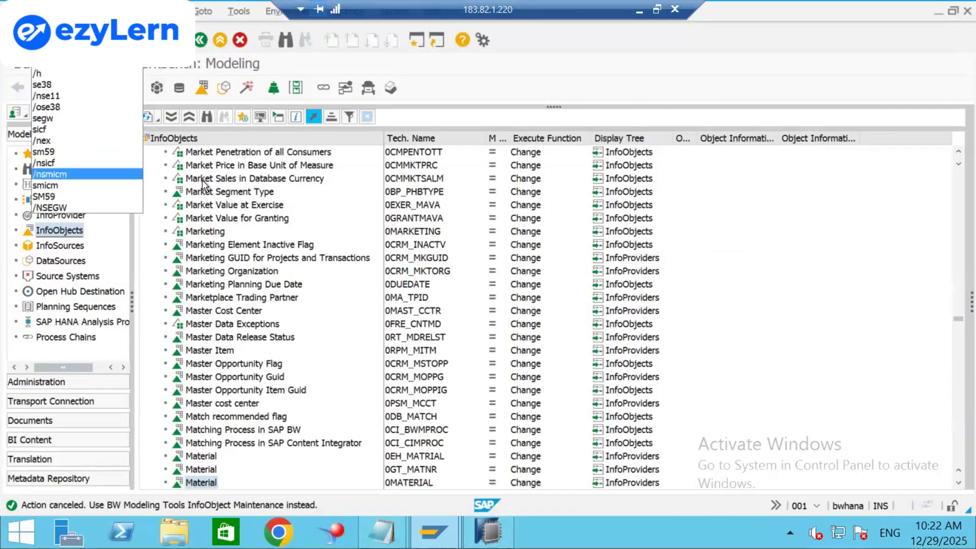
pyautogui.click(219, 44)
pyautogui.click(219, 43)
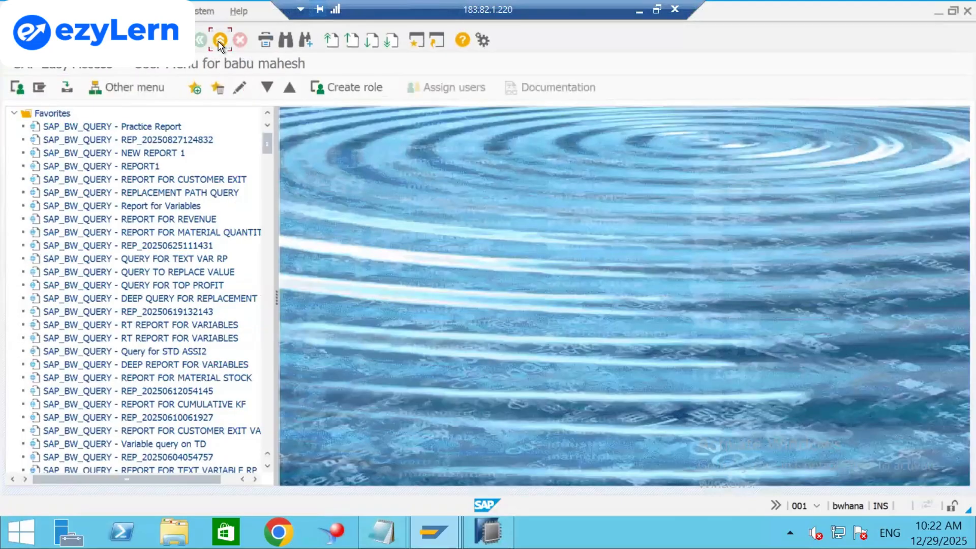
pyautogui.click(219, 43)
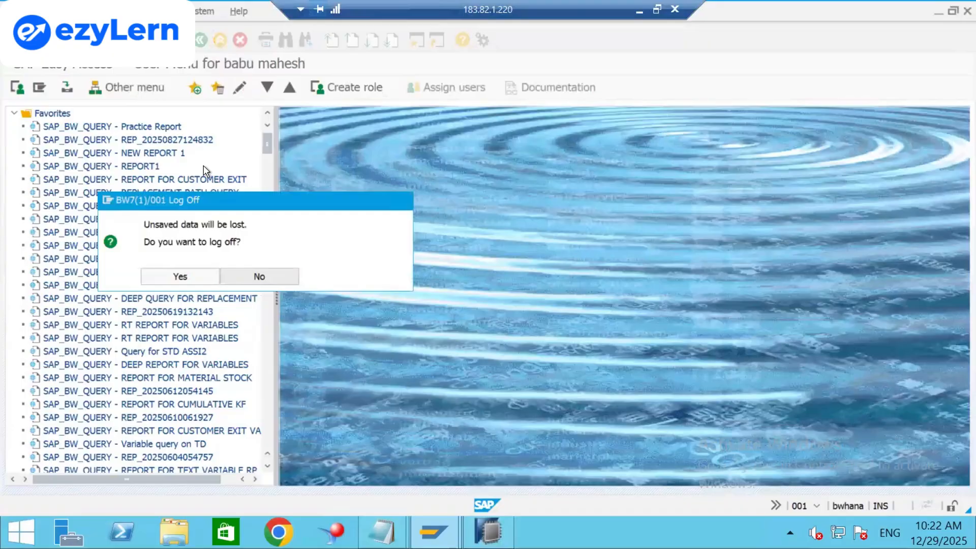
pyautogui.click(183, 278)
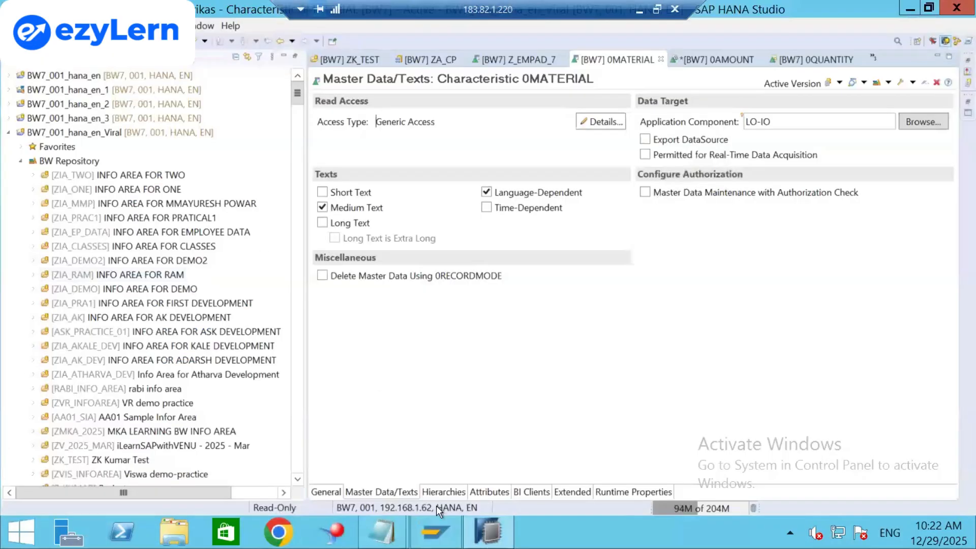
# Log on to the BW on HANA system with the saved user and the password from the notes.
pyautogui.click(434, 523)
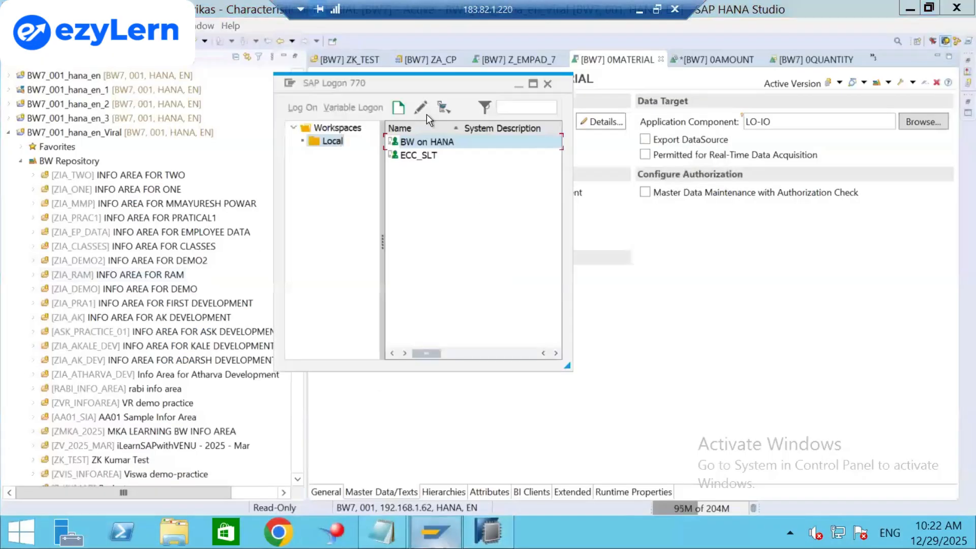
pyautogui.doubleClick(435, 142)
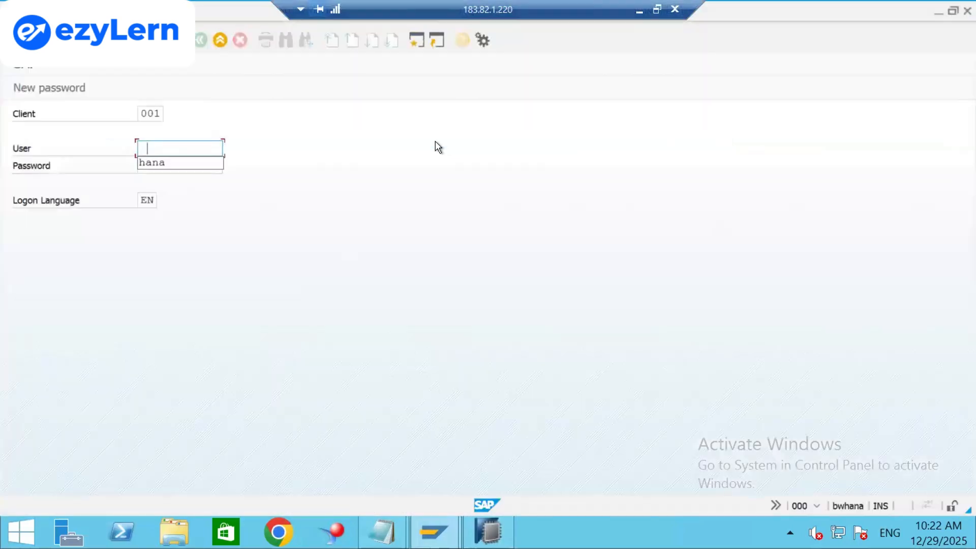
pyautogui.press('Down')
pyautogui.press('Return')
pyautogui.press('Tab')
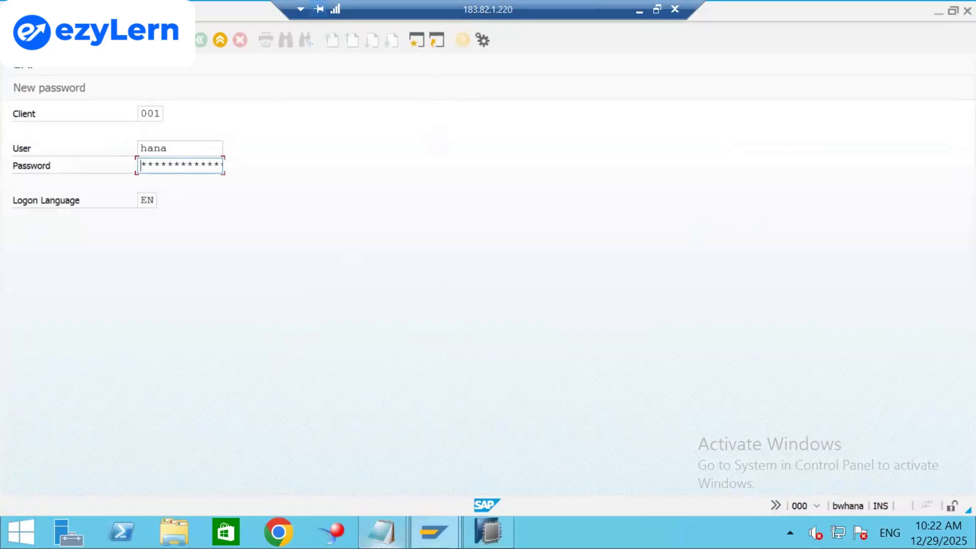
pyautogui.moveTo(381, 532)
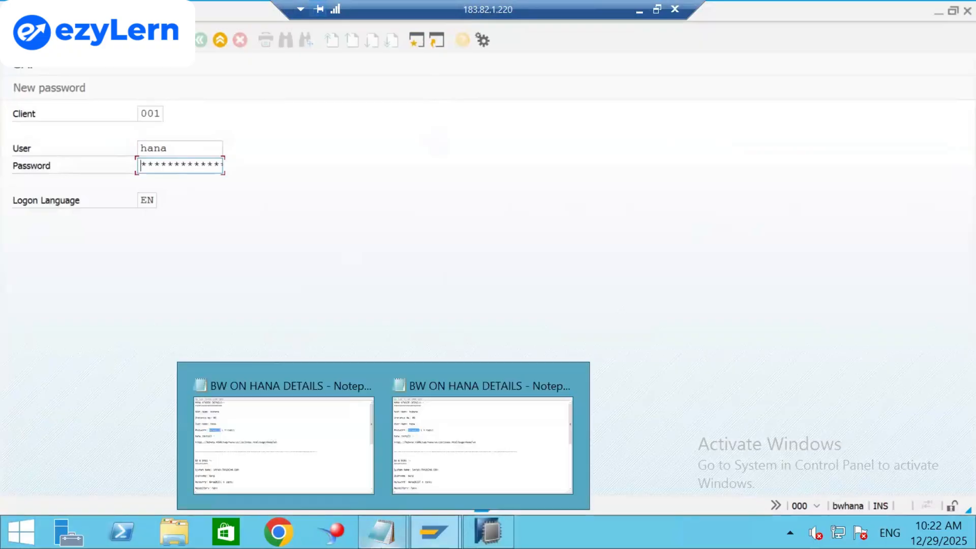
pyautogui.click(444, 437)
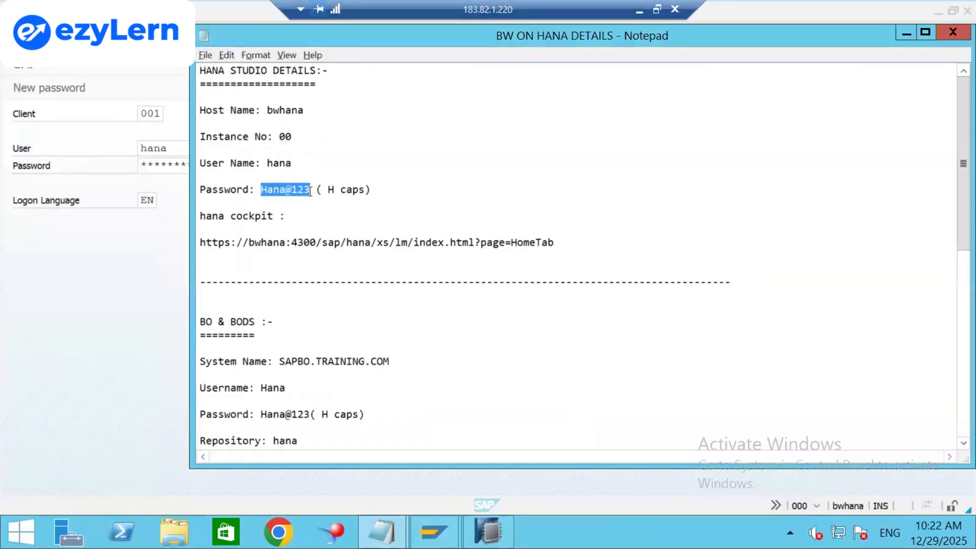
pyautogui.hotkey('alt', 'Tab')
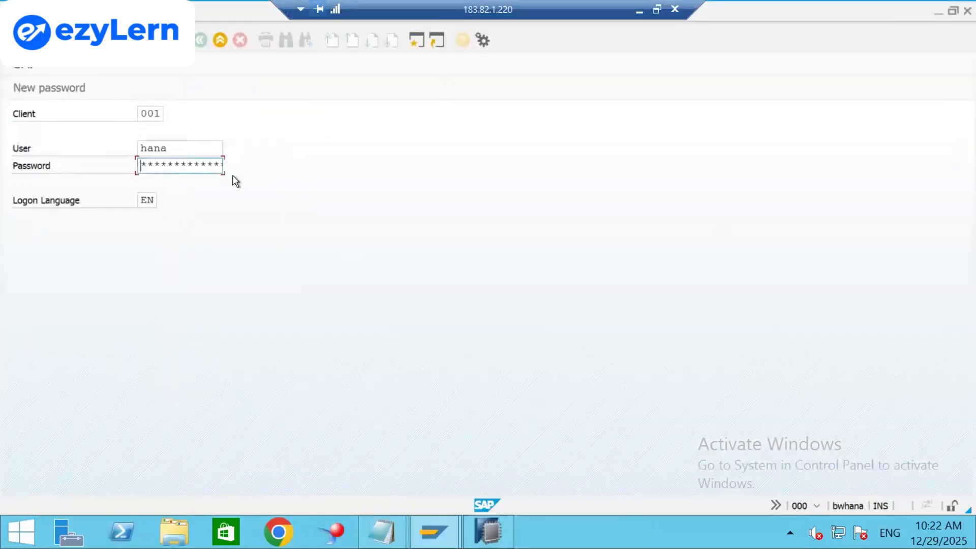
pyautogui.press('Right')
pyautogui.press('Right')
pyautogui.press('Right')
pyautogui.press('Right')
pyautogui.press('Right')
pyautogui.press('Return')
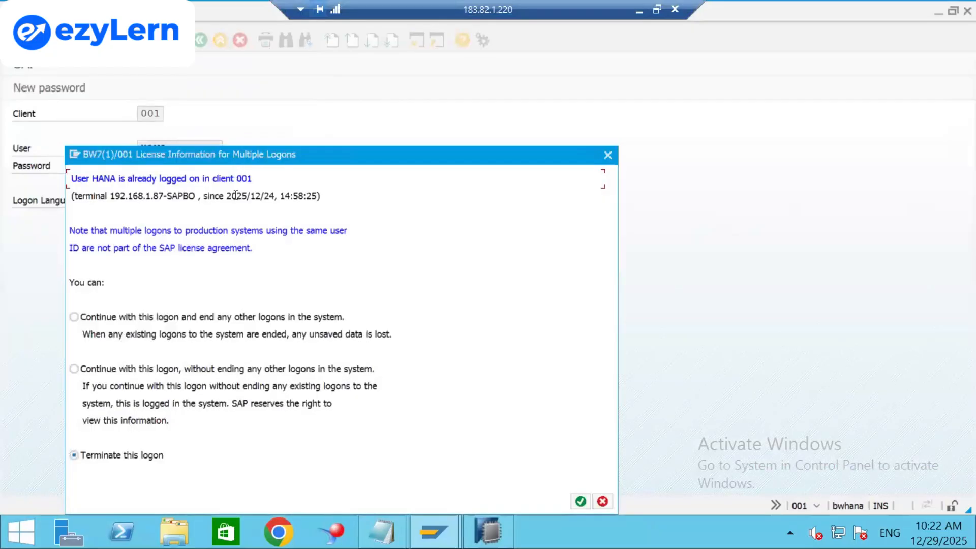
# Choose 'Continue with this logon and end any other logons' and confirm it.
pyautogui.click(226, 320)
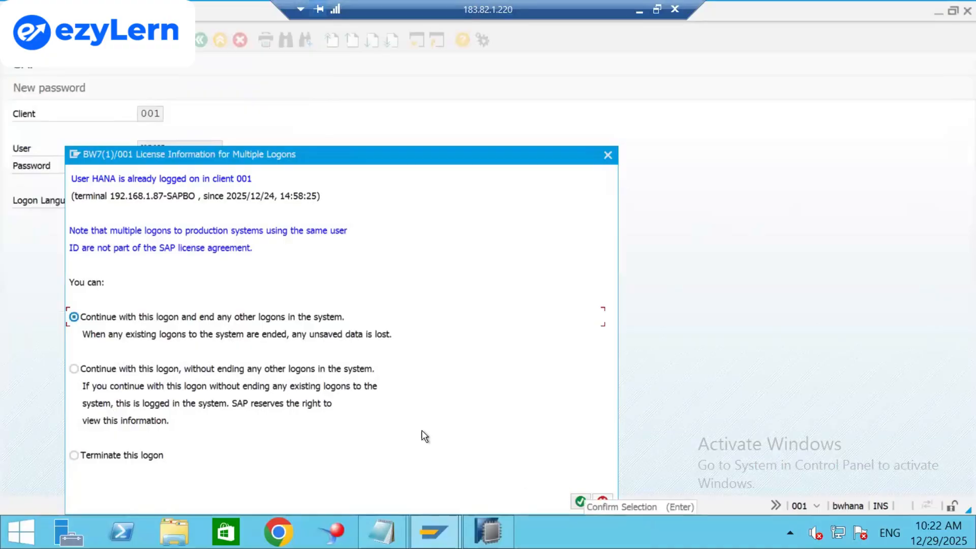
pyautogui.moveTo(433, 532)
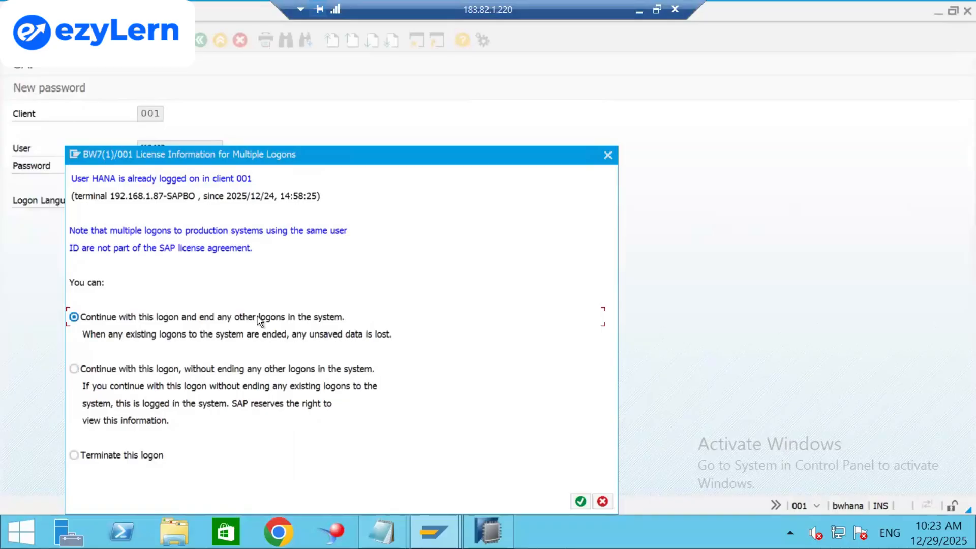
pyautogui.click(579, 501)
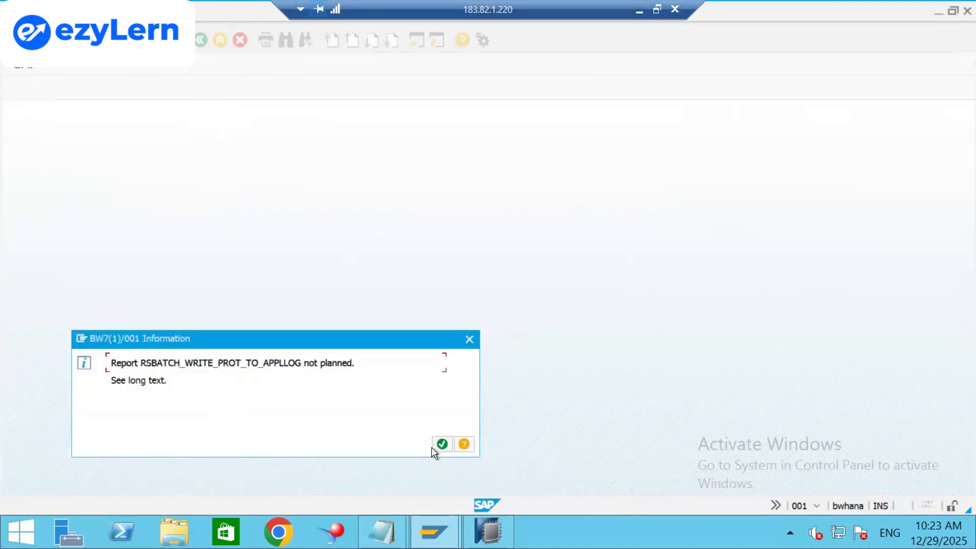
# Dismiss the RSBATCH_WRITE_PROT_TO_APPLLOG information notice.
pyautogui.click(440, 445)
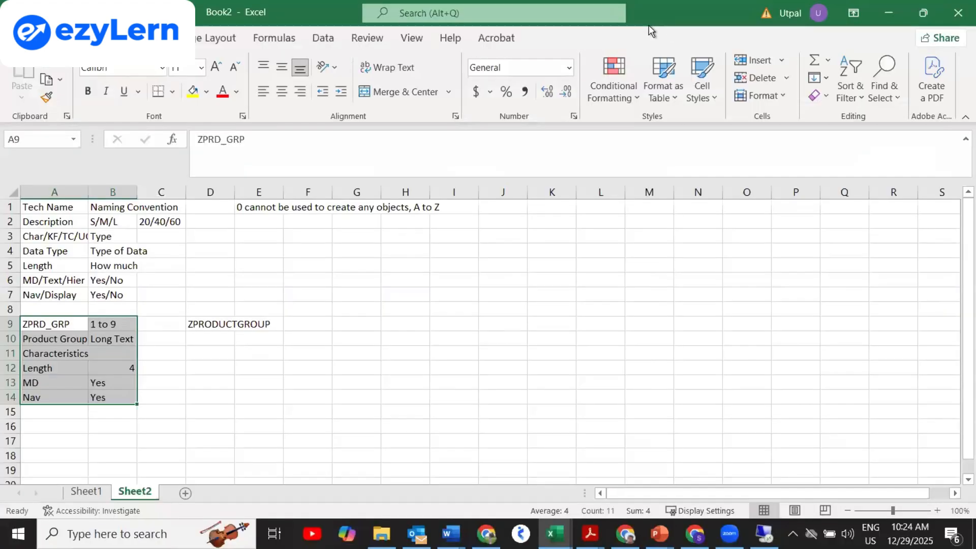
pyautogui.click(763, 533)
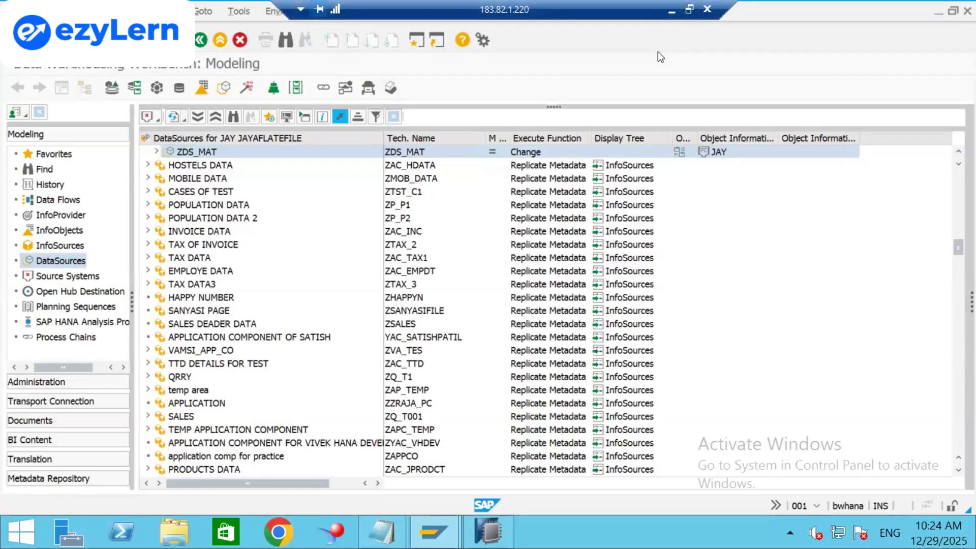
# Maximize the remote session and move the connection bar right to expose the System and Help menus.
pyautogui.doubleClick(566, 5)
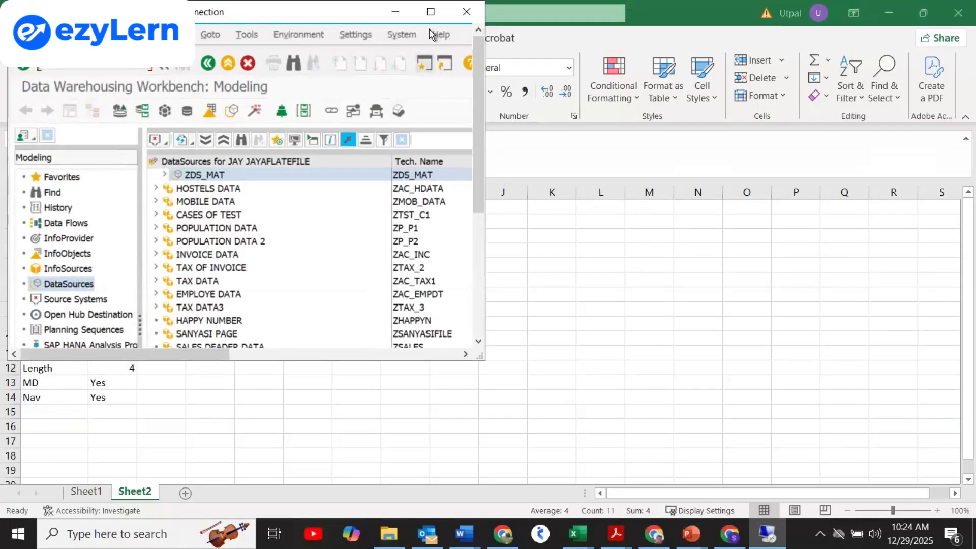
pyautogui.click(430, 11)
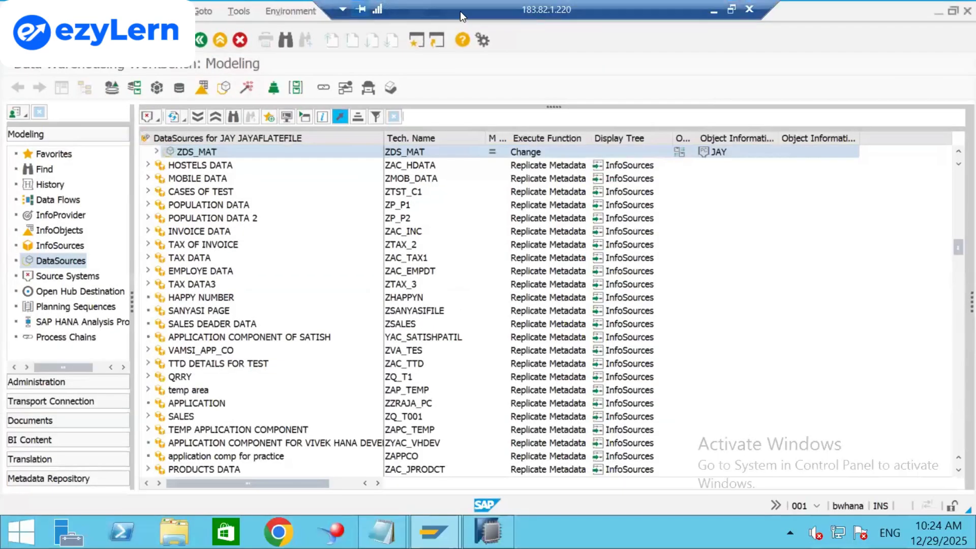
pyautogui.moveTo(453, 1); pyautogui.dragTo(637, 8)
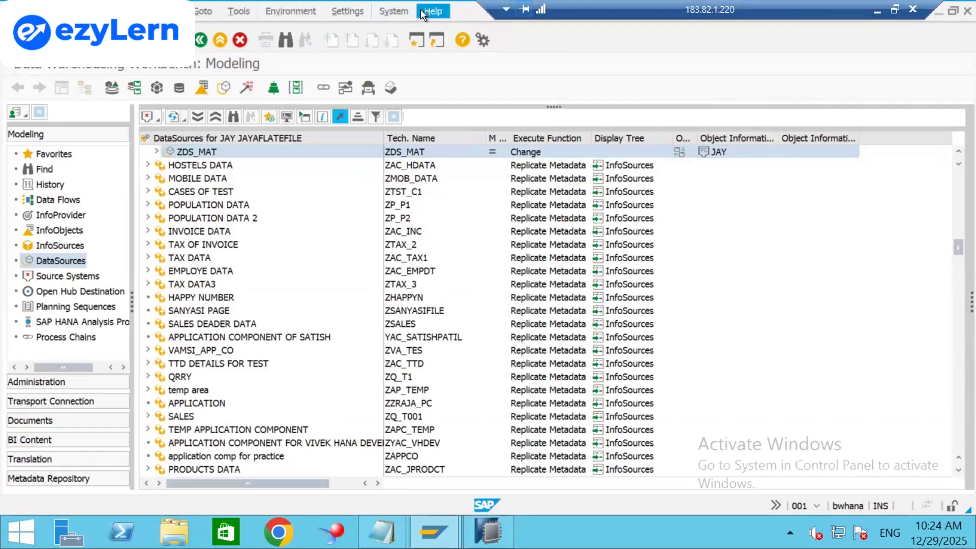
# Open System > Status and move the status dialog into view.
pyautogui.click(394, 11)
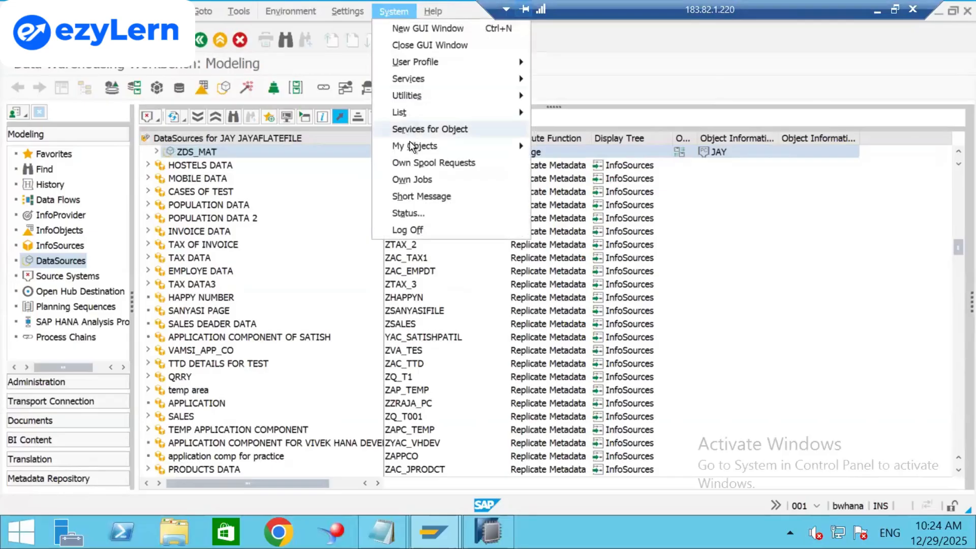
pyautogui.click(401, 215)
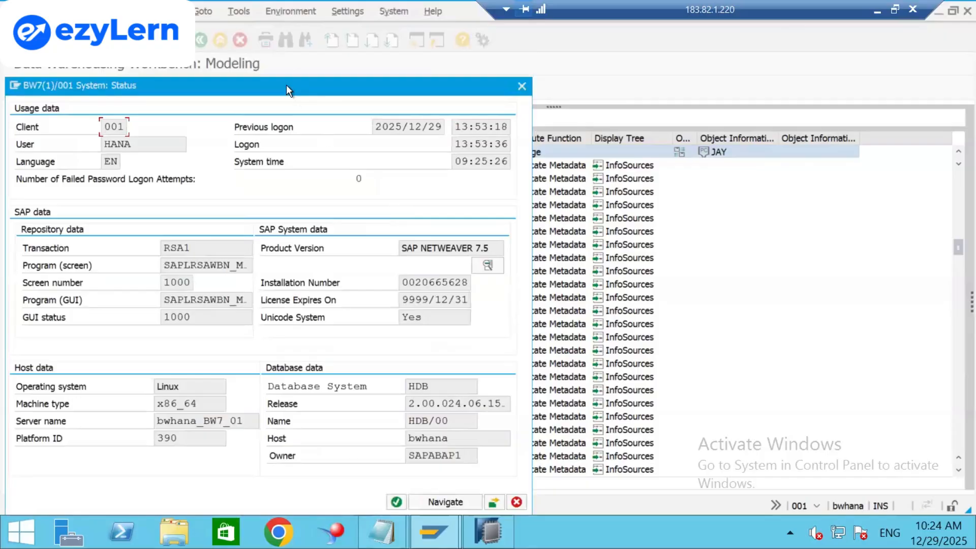
pyautogui.moveTo(281, 84); pyautogui.dragTo(302, 54)
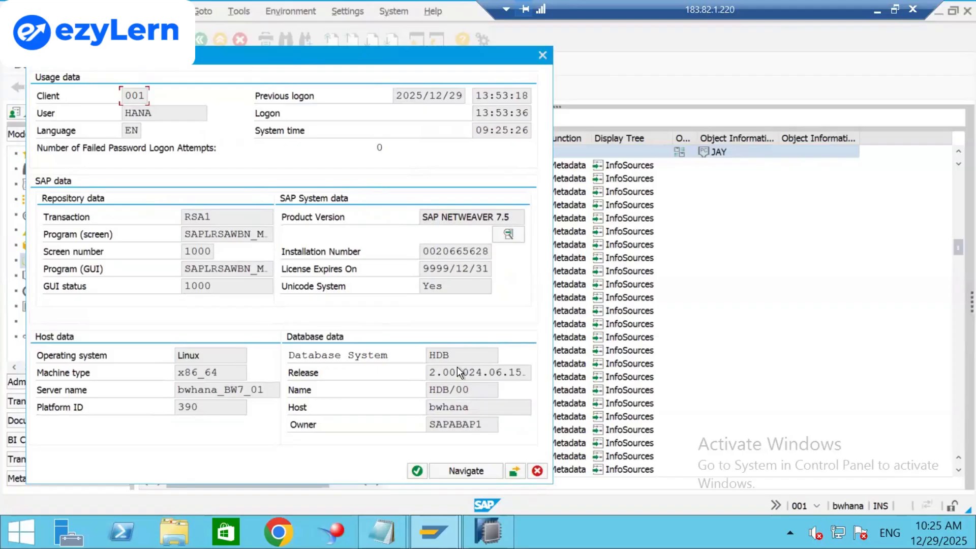
# Highlight the HDB database system value and the 9999/12/31 licence expiry date.
pyautogui.moveTo(455, 357); pyautogui.dragTo(431, 355)
pyautogui.click(432, 355)
pyautogui.moveTo(490, 268); pyautogui.dragTo(425, 269)
pyautogui.click(534, 215)
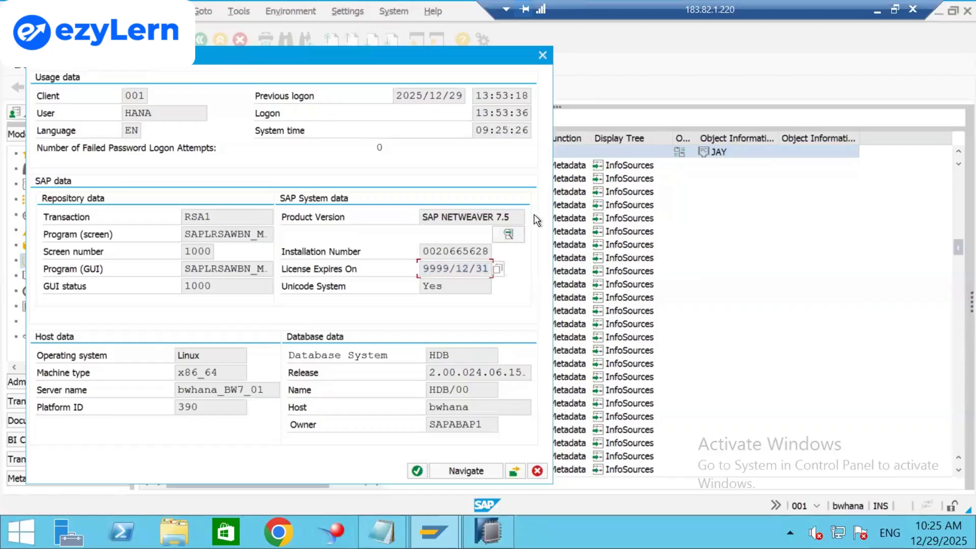
# Review the installed software component and product versions, then close both status windows.
pyautogui.click(508, 233)
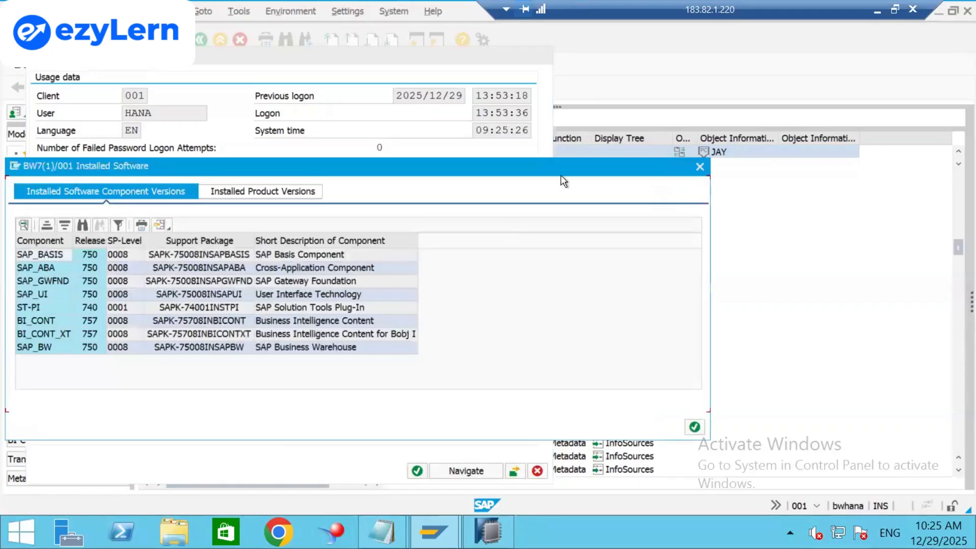
pyautogui.click(703, 164)
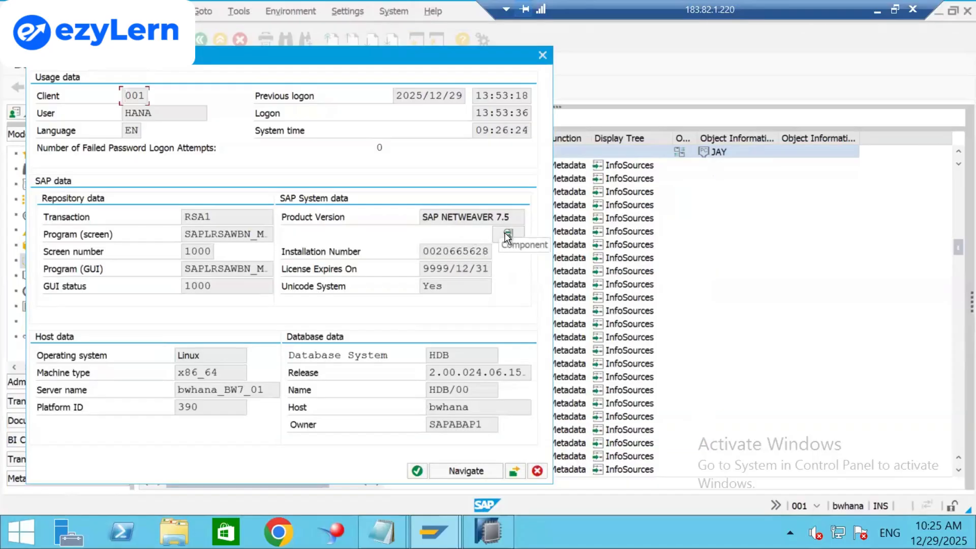
pyautogui.click(507, 233)
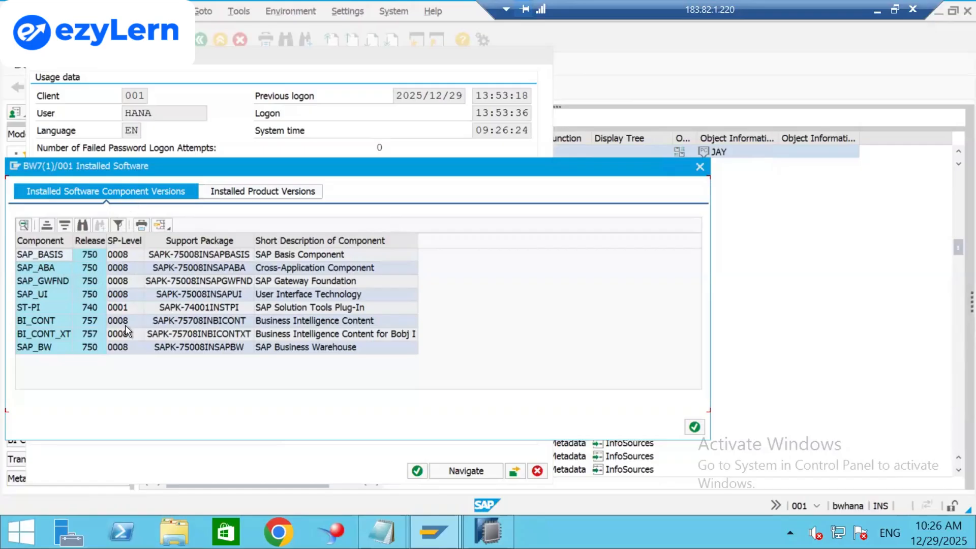
pyautogui.click(278, 195)
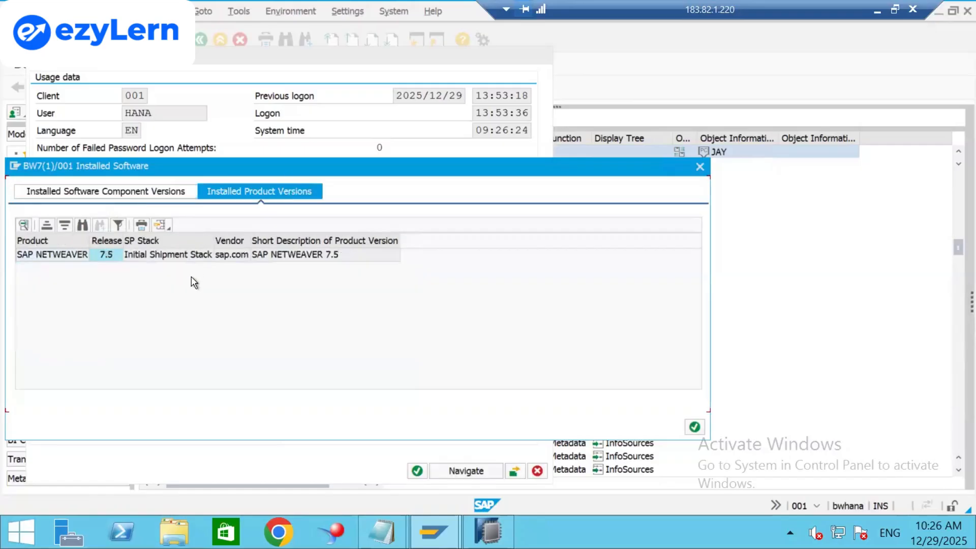
pyautogui.click(84, 197)
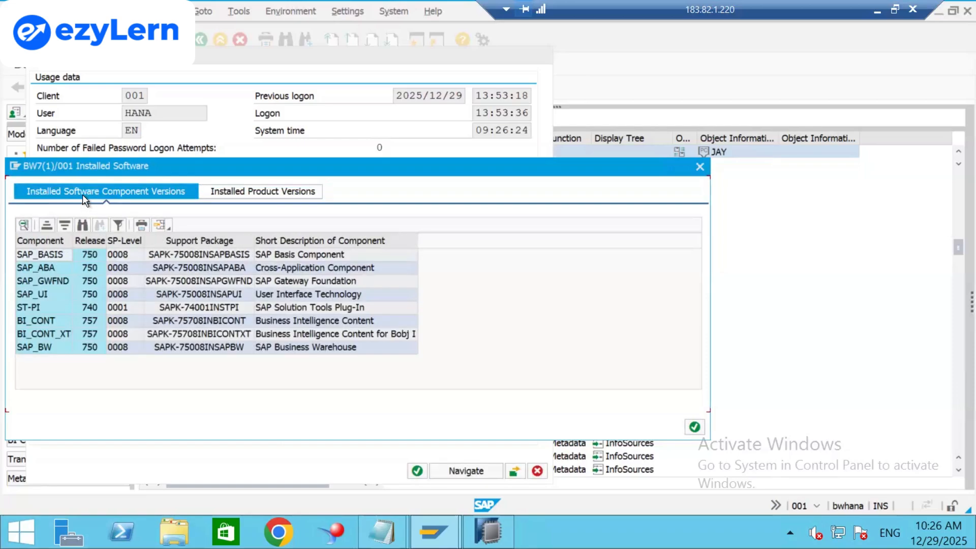
pyautogui.click(700, 167)
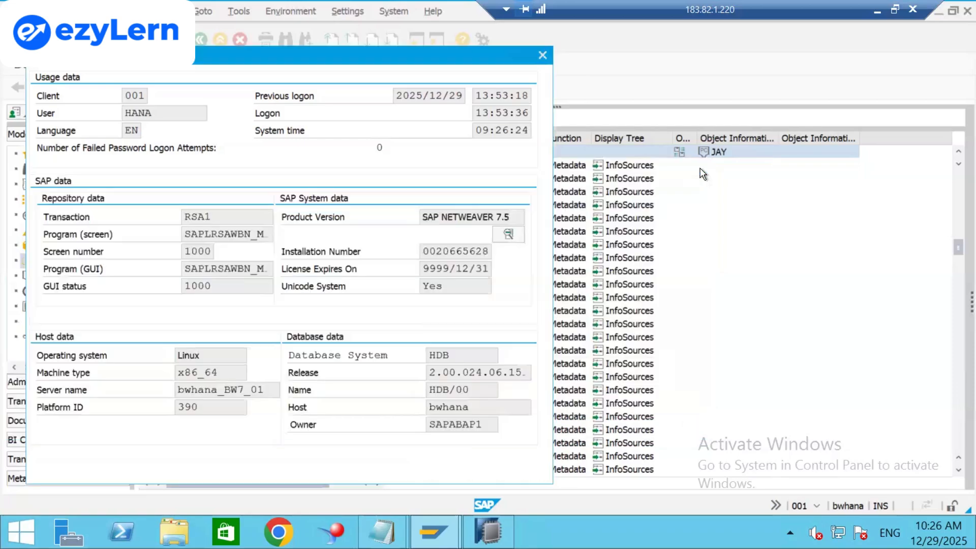
pyautogui.click(543, 54)
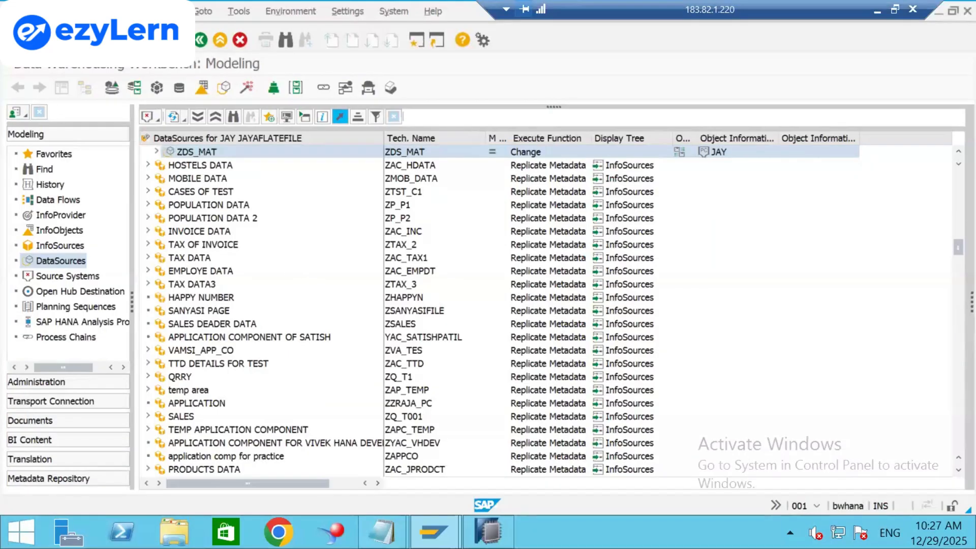
pyautogui.rightClick(73, 36)
pyautogui.press('Escape')
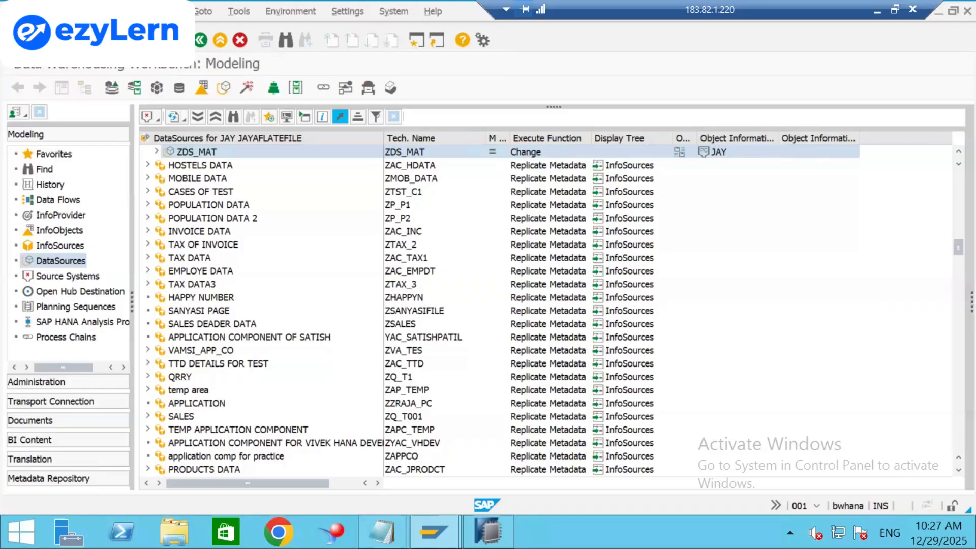
pyautogui.rightClick(90, 39)
pyautogui.click(88, 40)
pyautogui.rightClick(52, 39)
pyautogui.rightClick(42, 39)
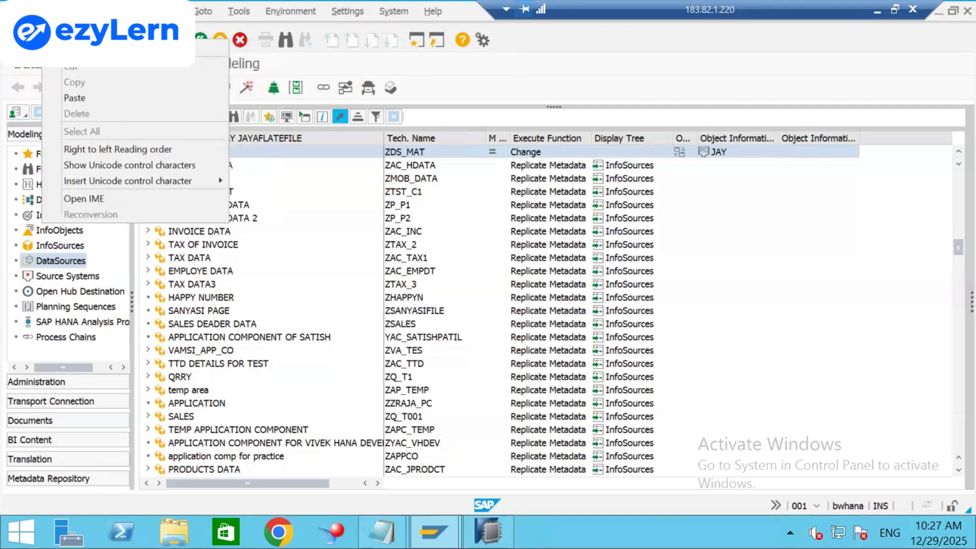
pyautogui.click(41, 38)
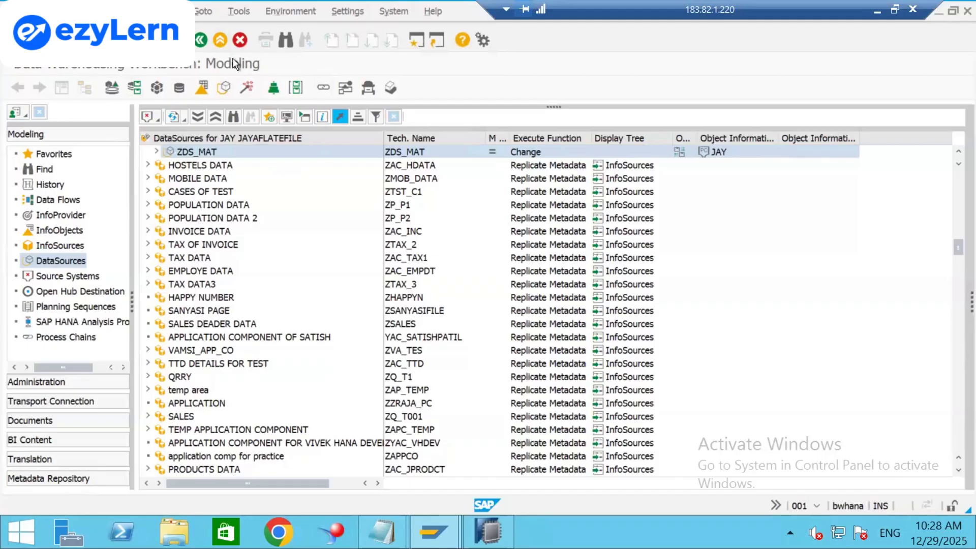
pyautogui.press('Return')
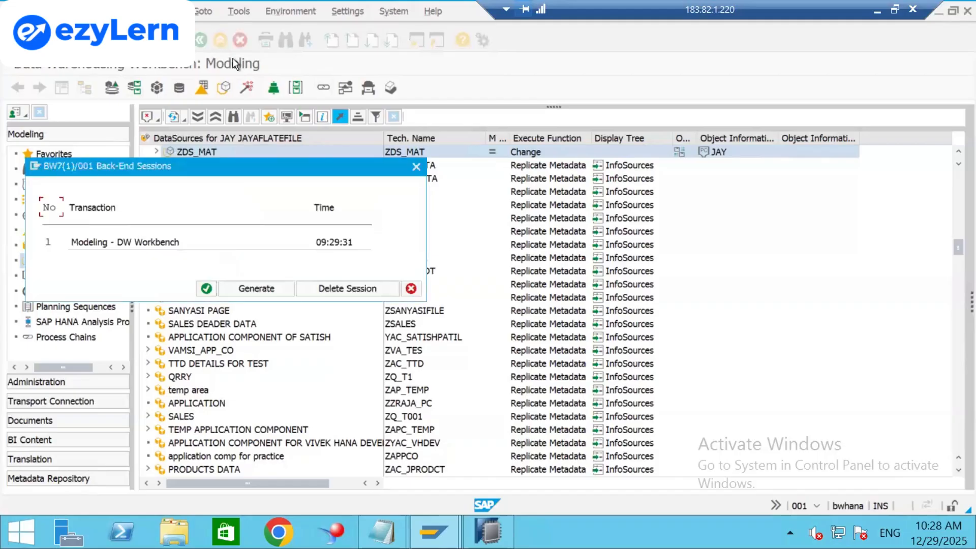
pyautogui.click(206, 288)
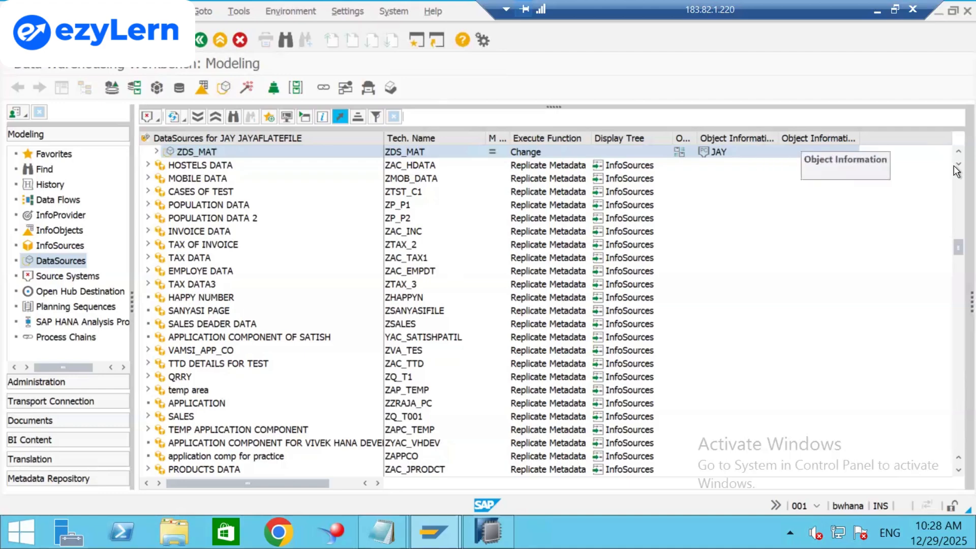
# Open an extra session, leave the Easy Access menu and start the RSA1 Modeling view.
pyautogui.click(413, 42)
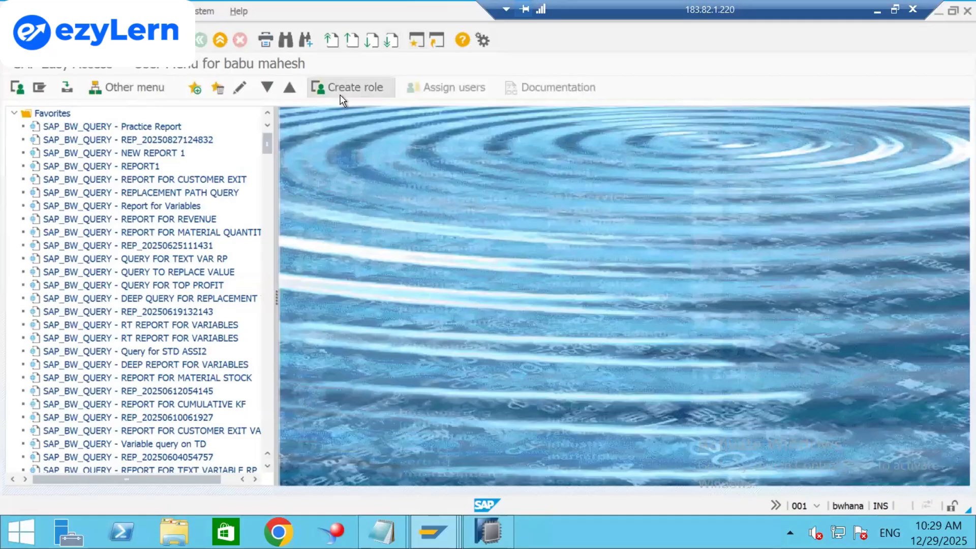
pyautogui.hotkey('alt', 'Tab')
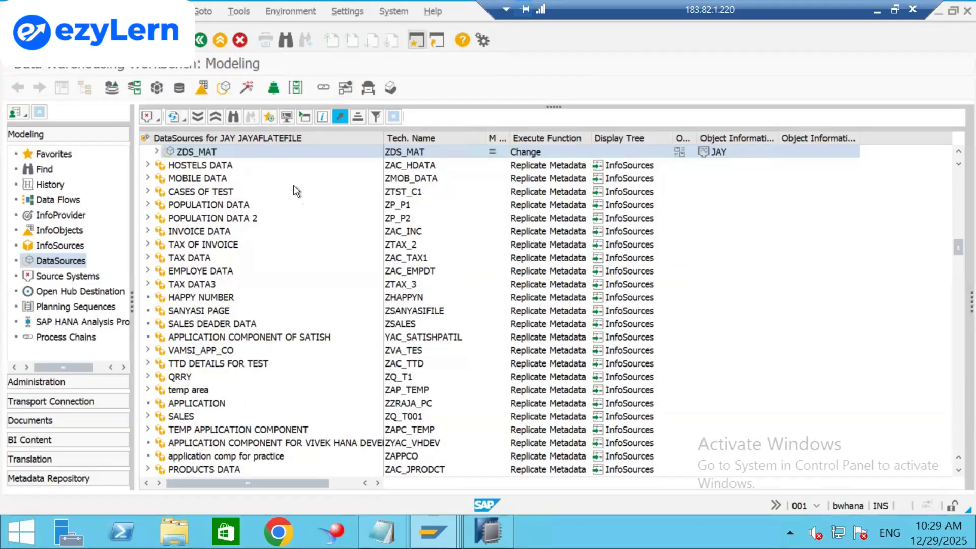
pyautogui.hotkey('alt', 'Tab')
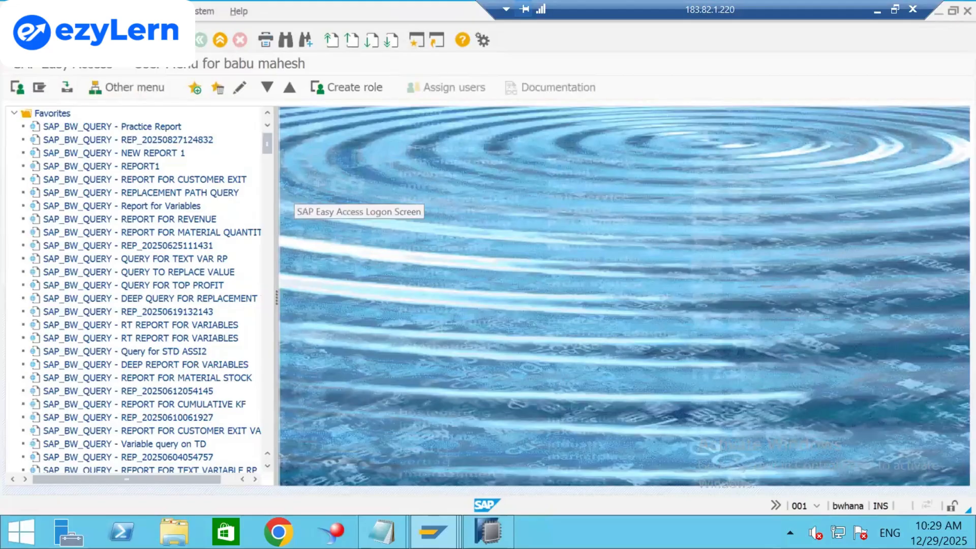
pyautogui.hotkey('shift', 'F3')
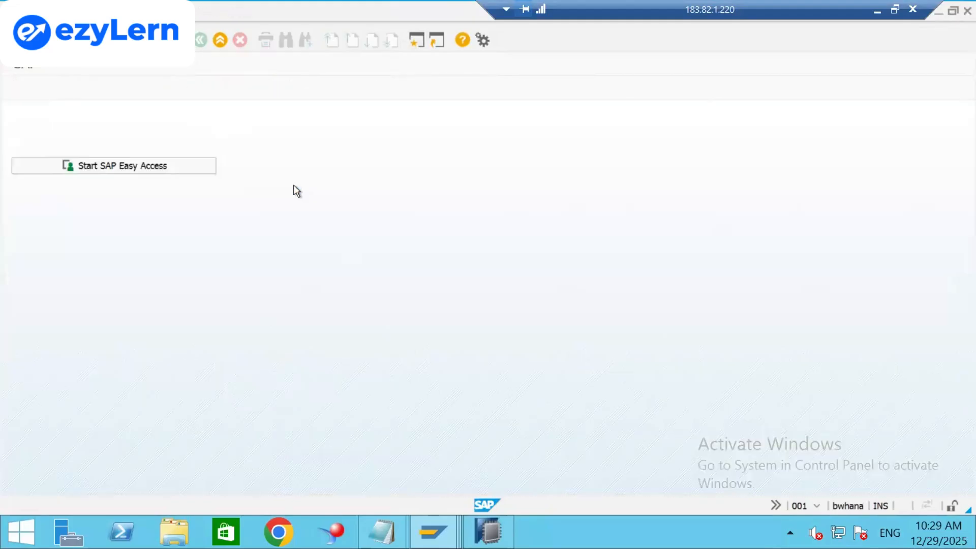
pyautogui.click(214, 44)
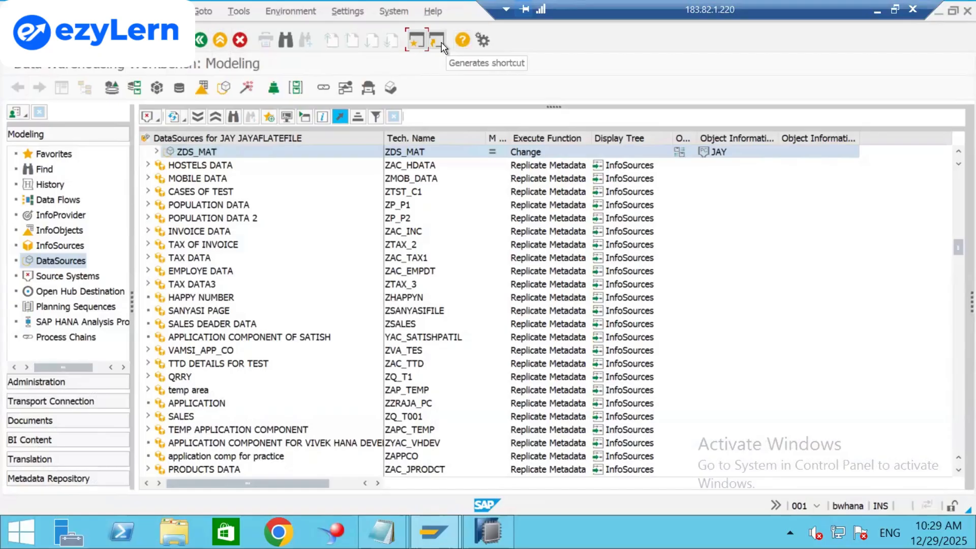
pyautogui.click(434, 13)
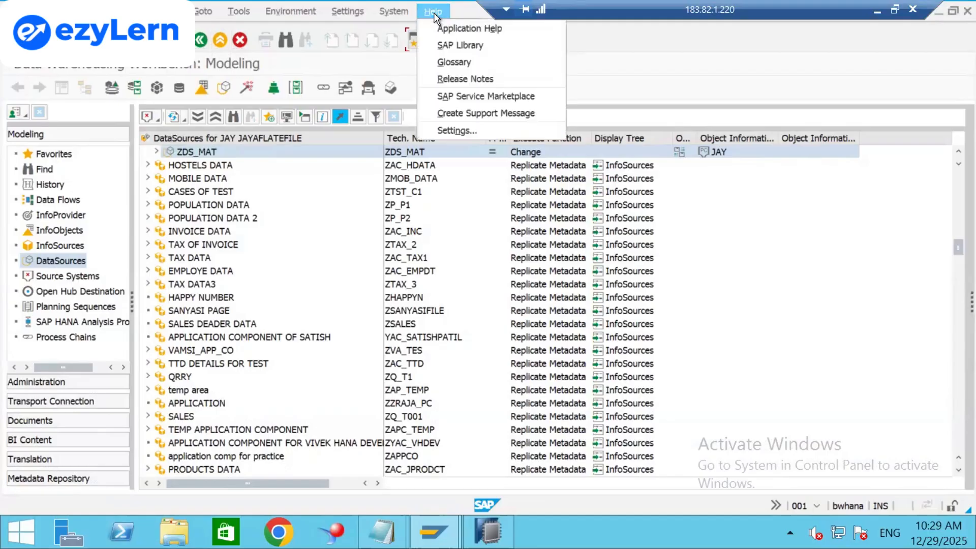
pyautogui.moveTo(404, 13)
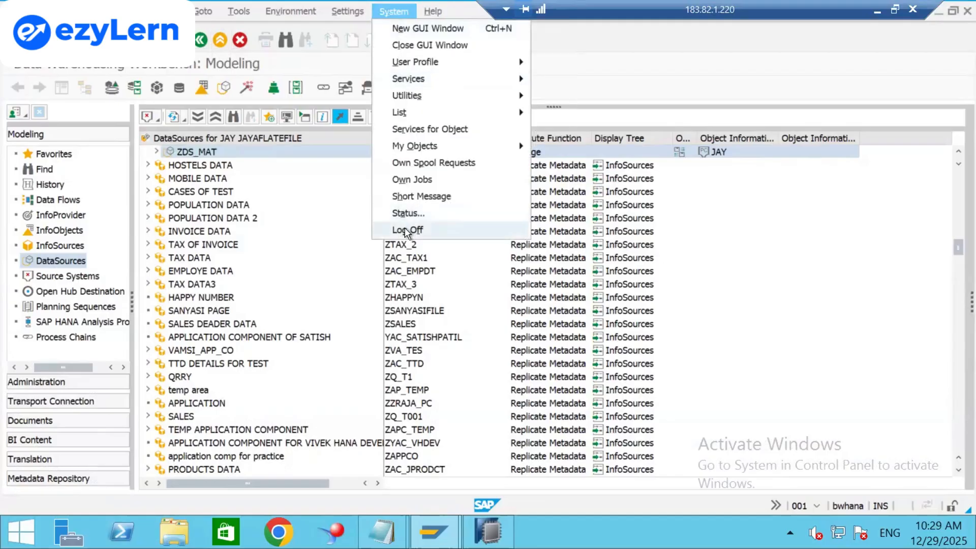
pyautogui.click(175, 40)
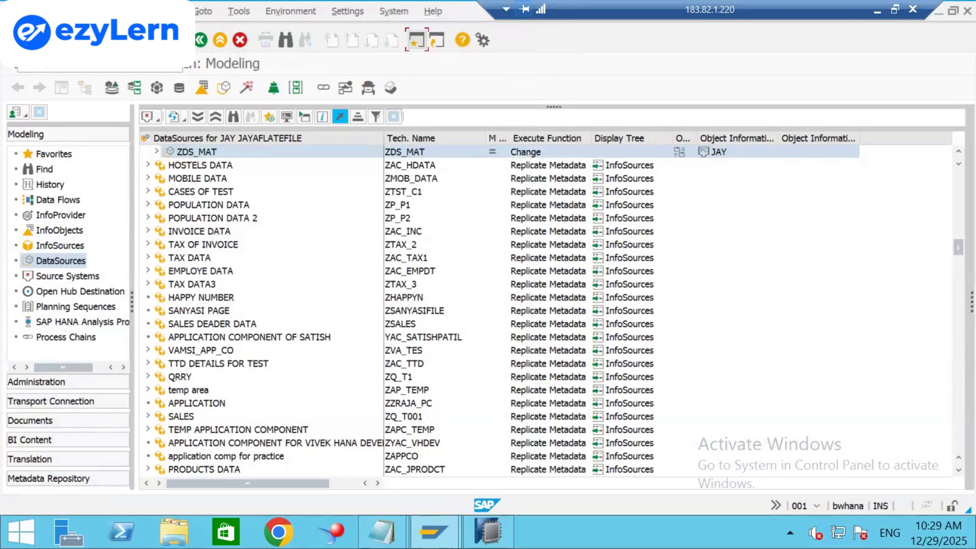
pyautogui.click(464, 69)
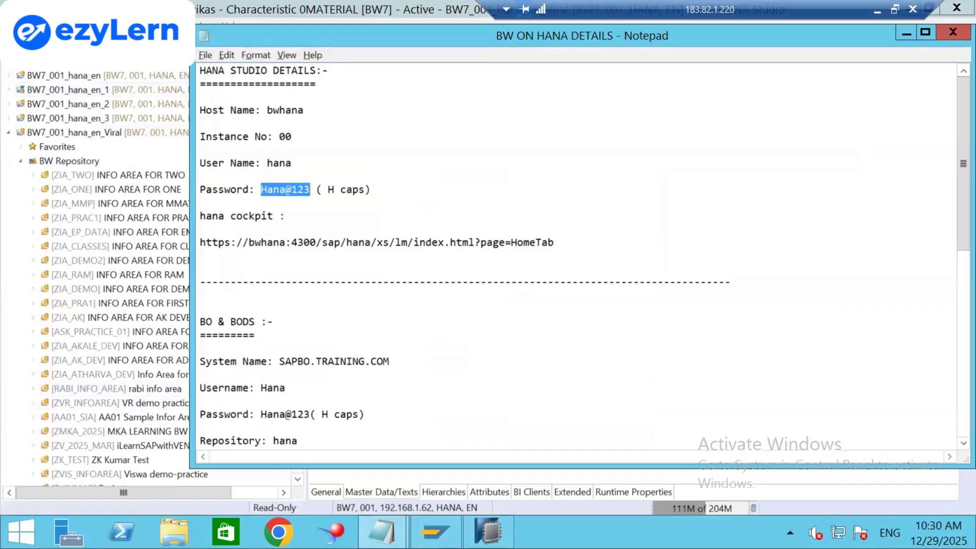
# Log on to client 001 with the suggested user and account password, then run SE11.
pyautogui.click(434, 532)
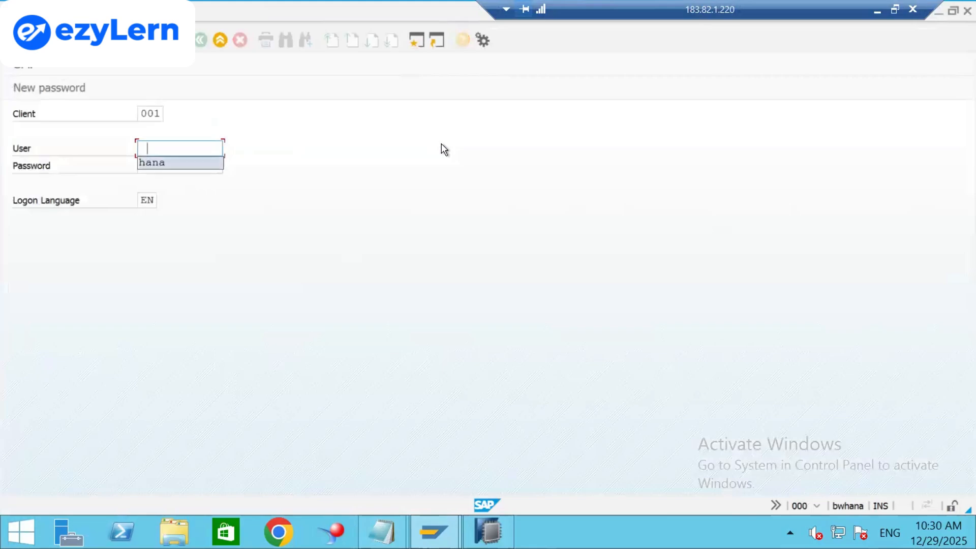
pyautogui.press('Return')
pyautogui.press('Tab')
pyautogui.write('****')
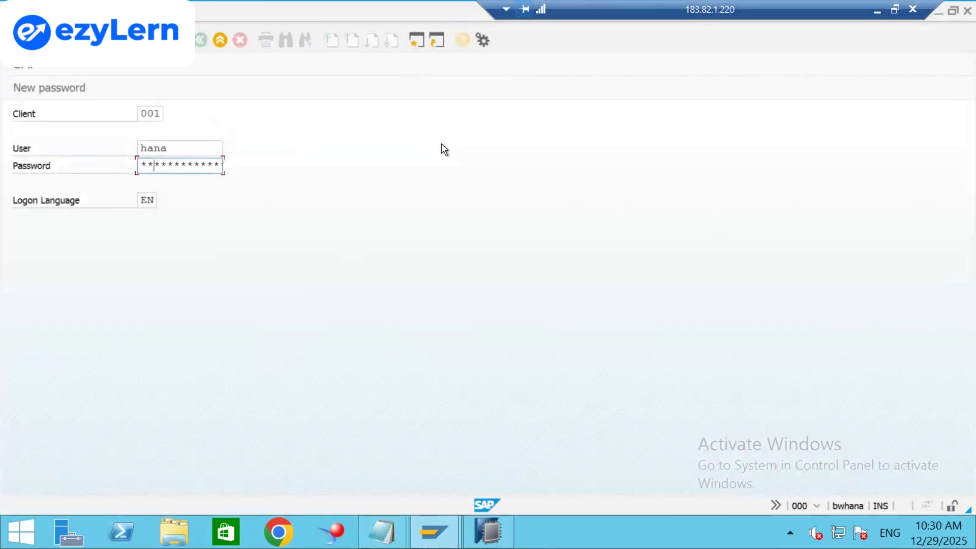
pyautogui.write('****')
pyautogui.press('Return')
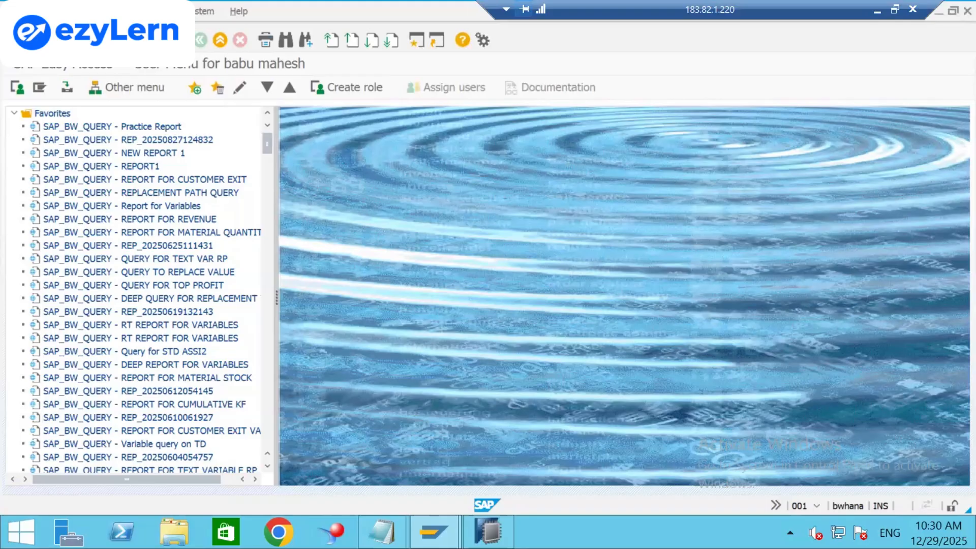
pyautogui.press('Return')
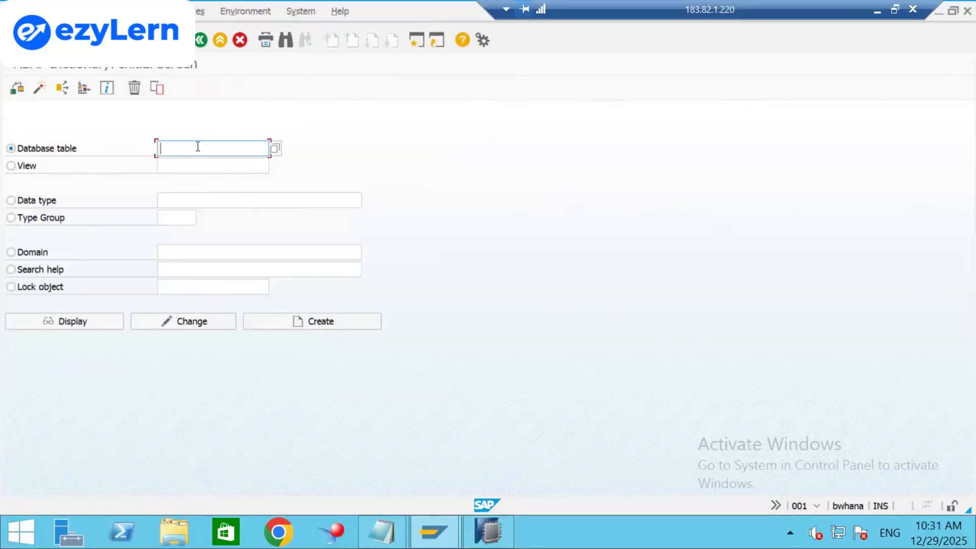
# Search database tables matching *material* and pick /BIC/AZMATERIAL1 from the hit list.
pyautogui.write('*material*')
pyautogui.click(275, 148)
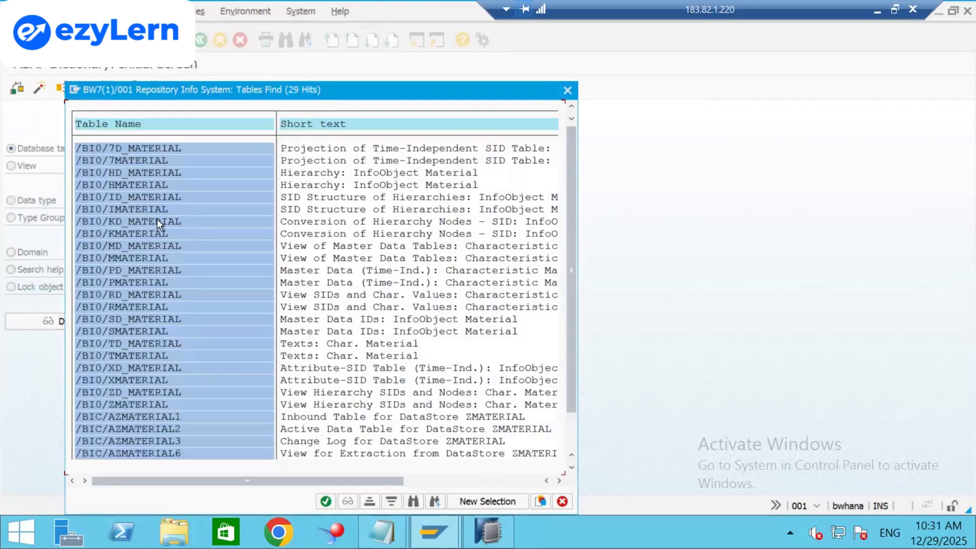
pyautogui.click(571, 426)
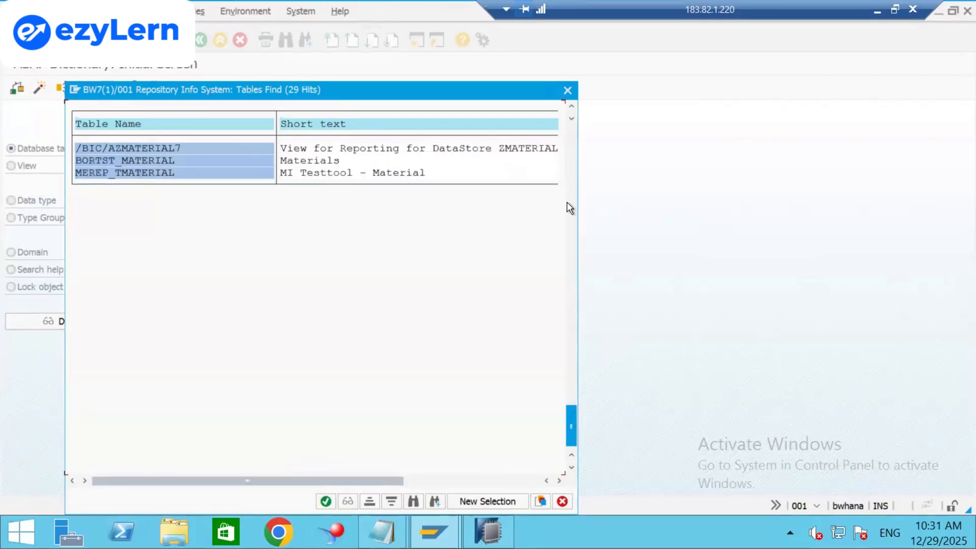
pyautogui.click(570, 154)
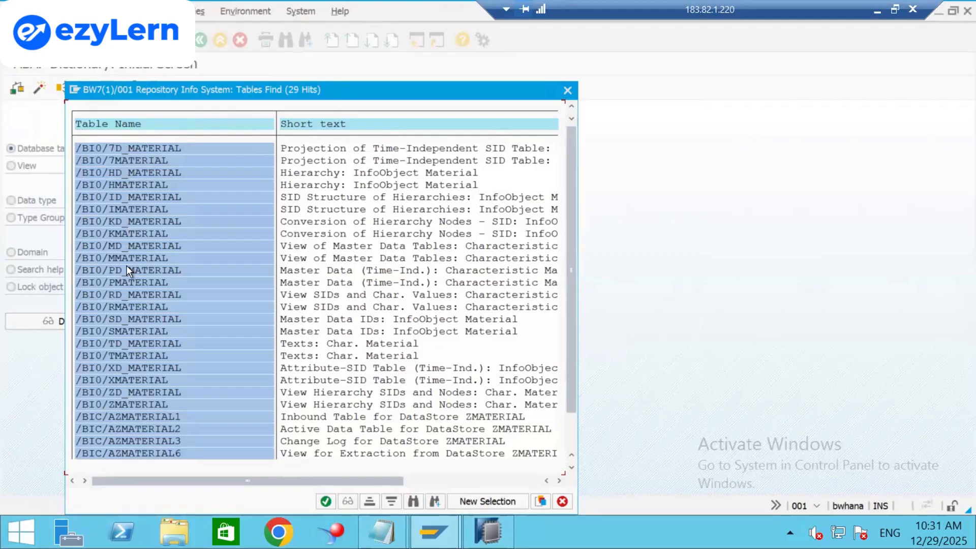
pyautogui.scroll(-2, 127, 267)
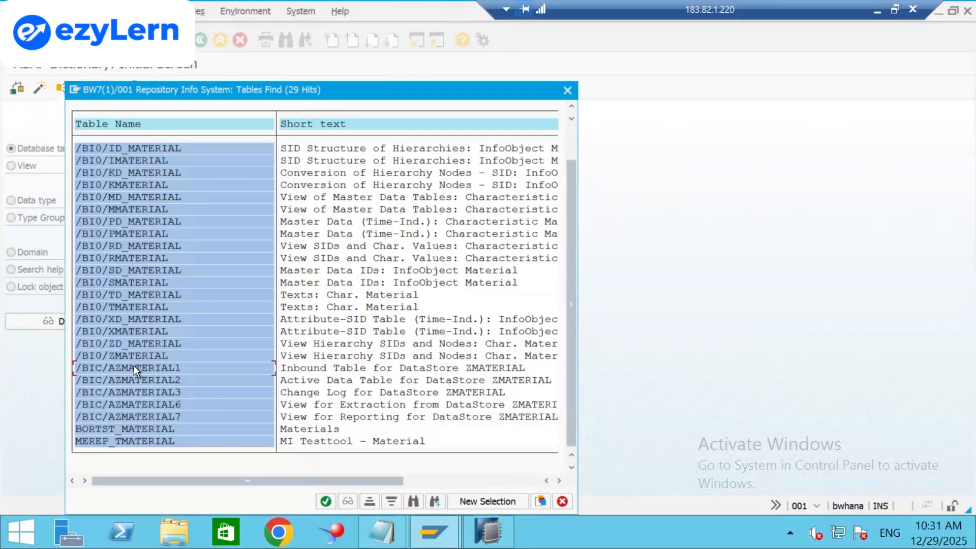
pyautogui.doubleClick(101, 368)
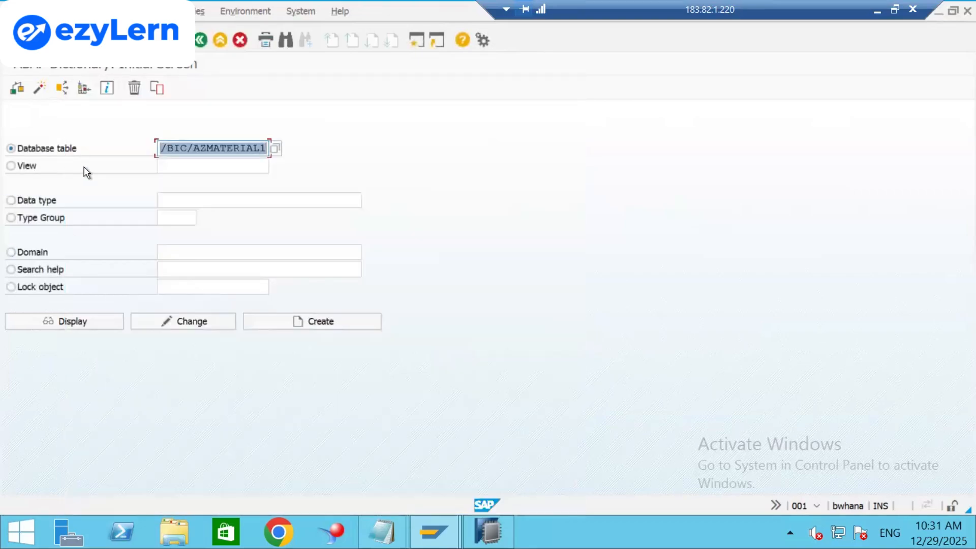
# Display the /BIC/AZMATERIAL1 definition and widen the Key column on its Fields tab.
pyautogui.click(79, 325)
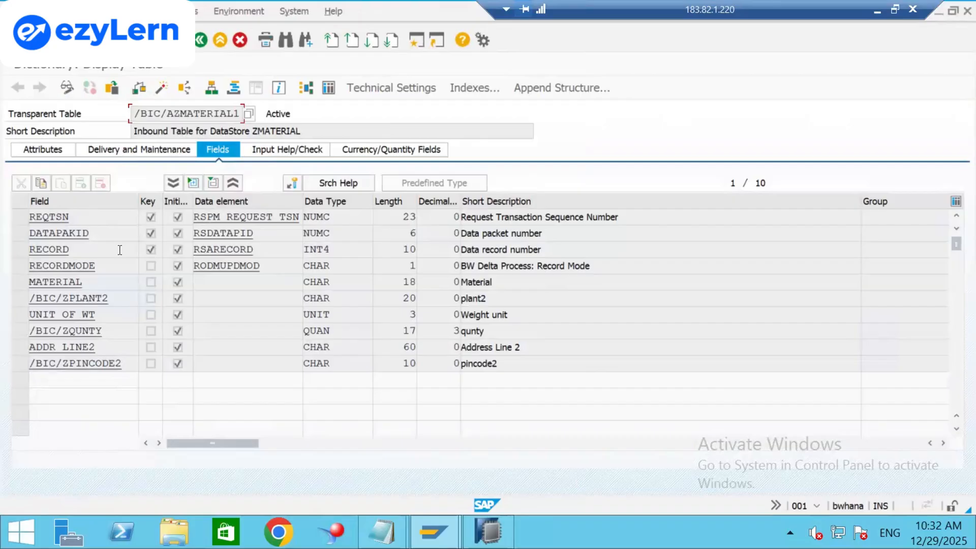
pyautogui.click(80, 217)
pyautogui.moveTo(161, 201); pyautogui.dragTo(215, 200)
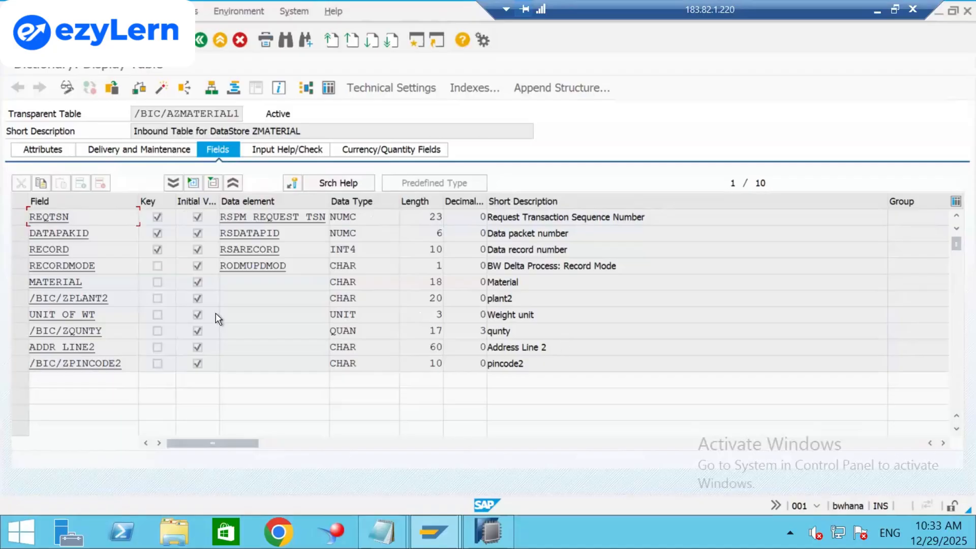
# Open the /BIC/AZMATERIAL1 contents, run it, and get back to the selection screen.
pyautogui.click(330, 90)
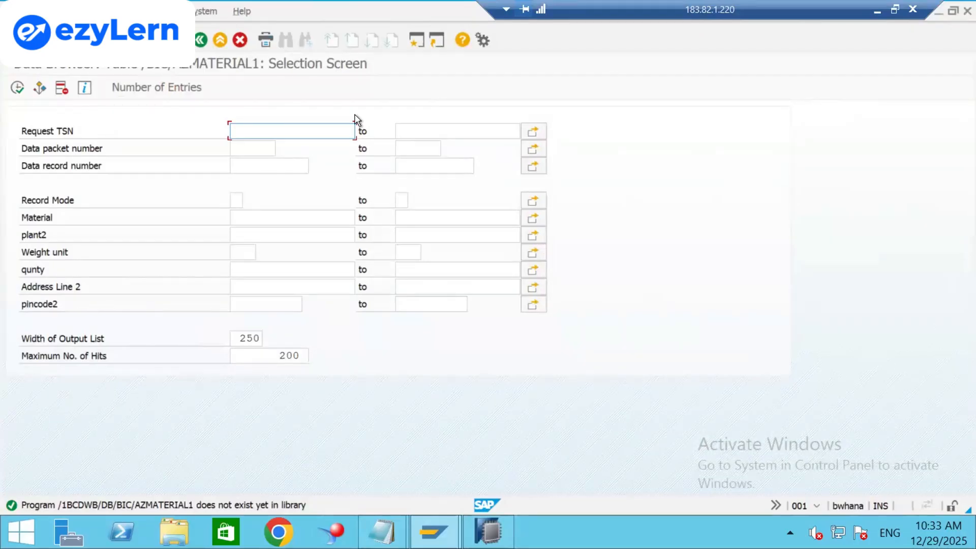
pyautogui.press('F8')
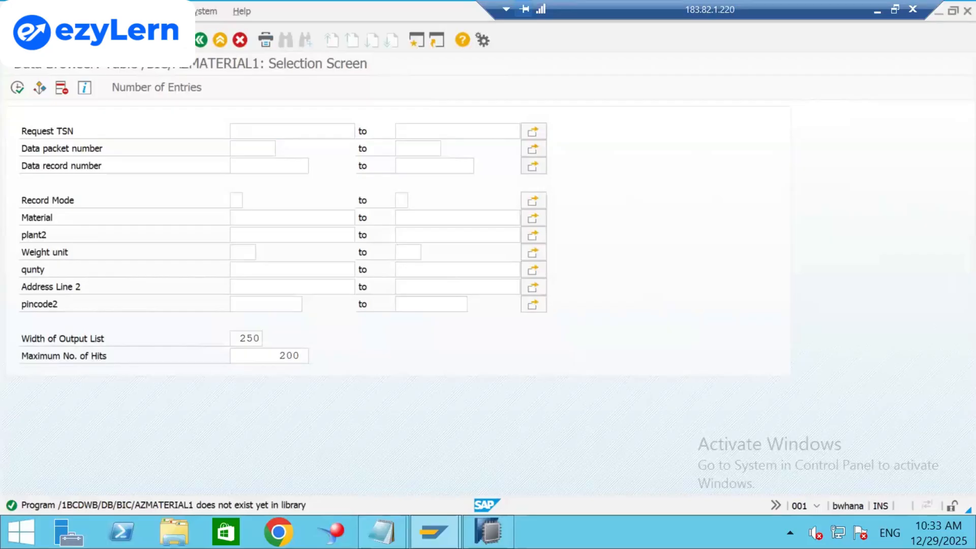
pyautogui.press('F3')
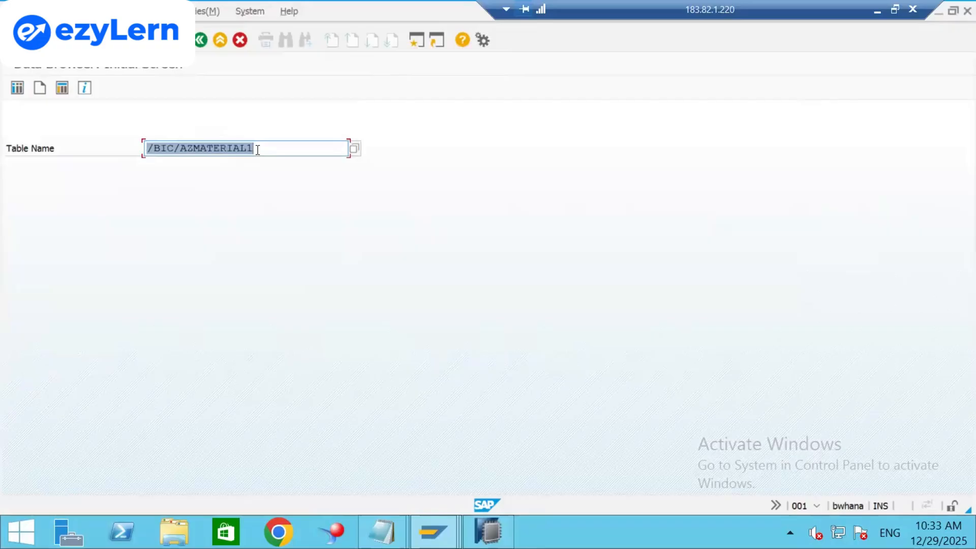
pyautogui.hotkey('alt', 'Tab')
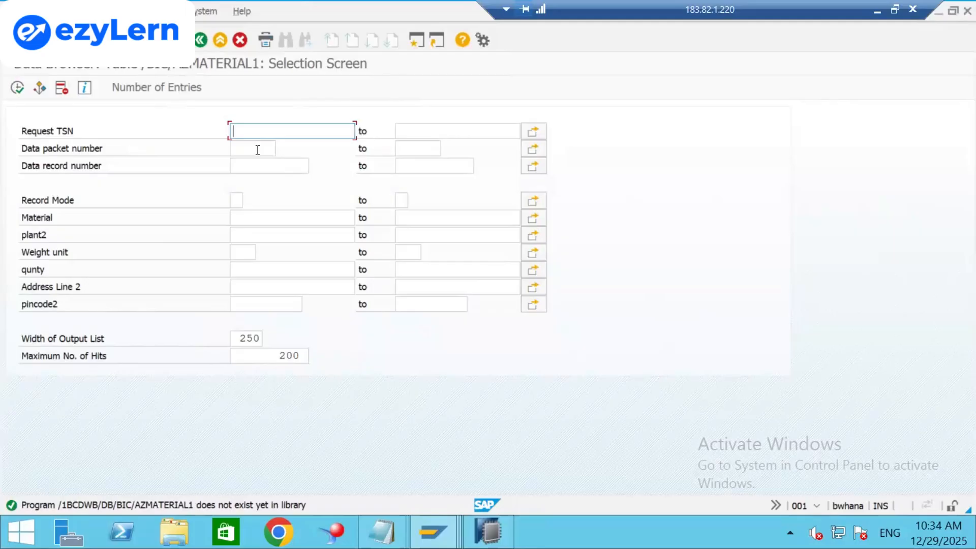
pyautogui.press('F3')
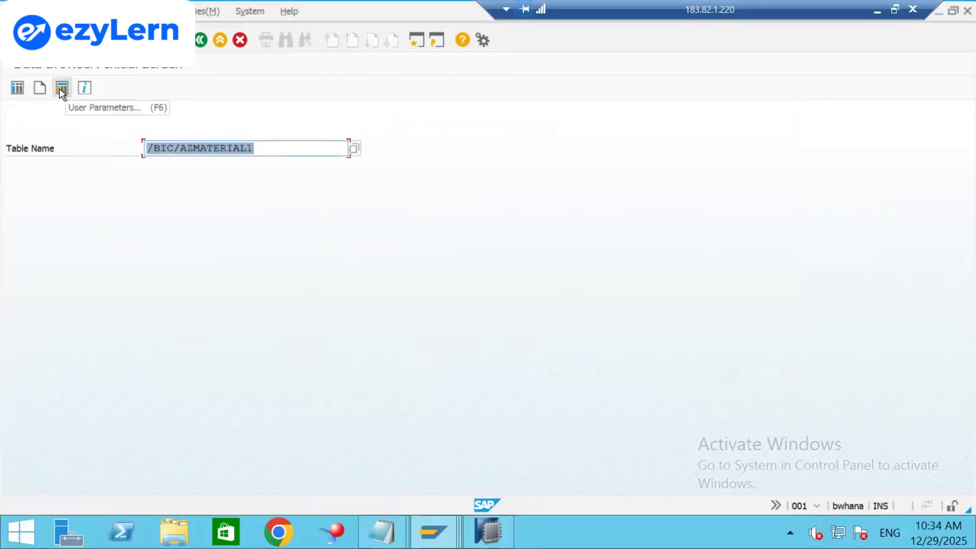
pyautogui.click(18, 89)
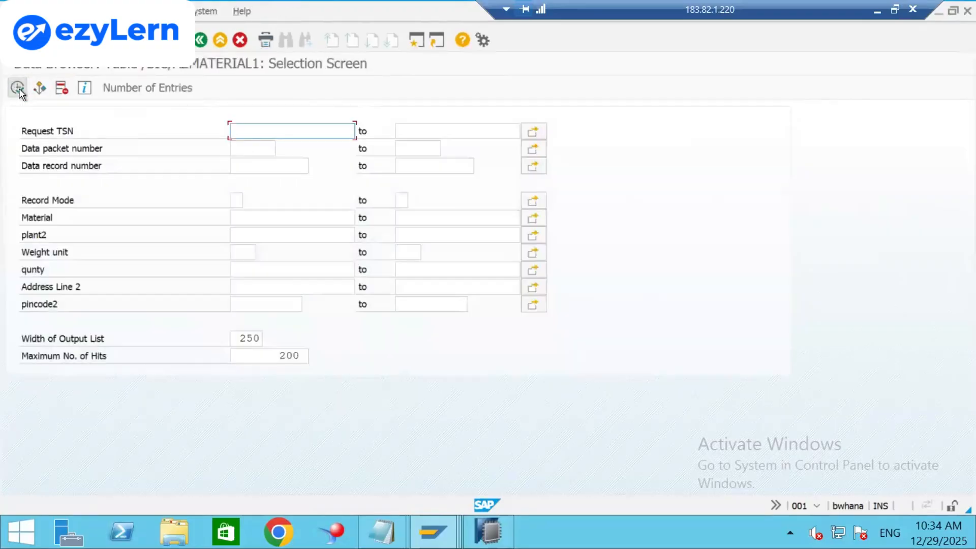
pyautogui.hotkey('alt', 'Tab')
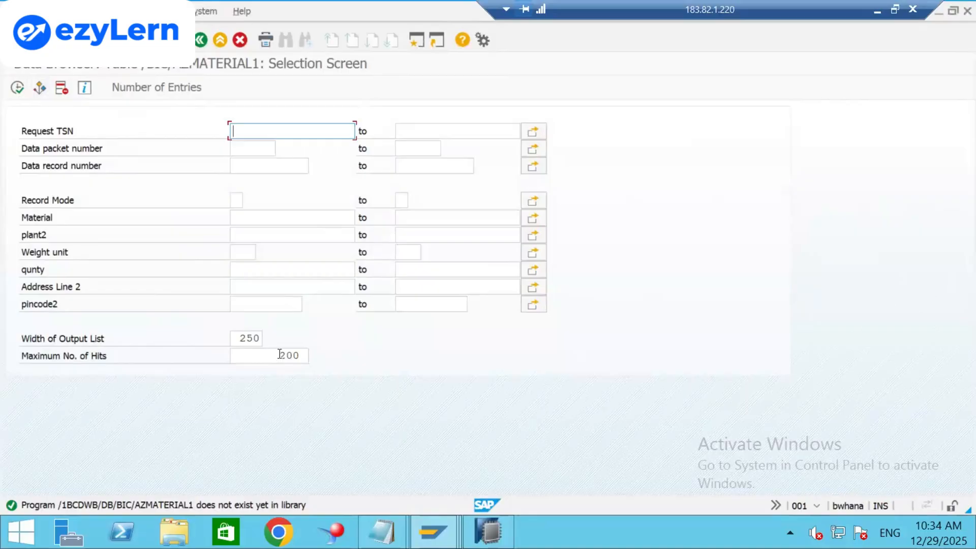
# Set Maximum No. of Hits to 99999, count entries (0), execute, and return to the fields.
pyautogui.moveTo(279, 355); pyautogui.dragTo(302, 354)
pyautogui.click(303, 355)
pyautogui.write('9999')
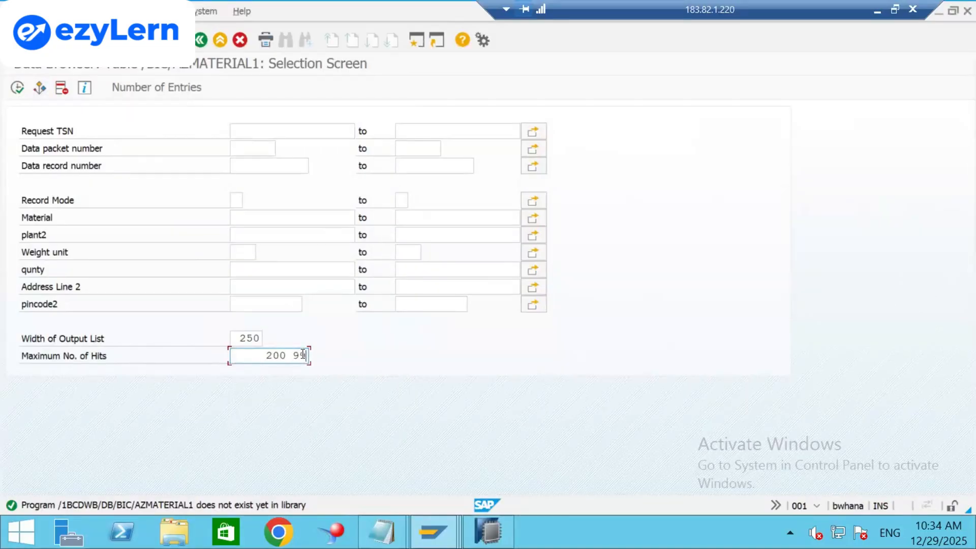
pyautogui.press('BackSpace')
pyautogui.press('BackSpace')
pyautogui.press('BackSpace')
pyautogui.press('BackSpace')
pyautogui.press('BackSpace')
pyautogui.press('BackSpace')
pyautogui.press('BackSpace')
pyautogui.press('BackSpace')
pyautogui.write('99999')
pyautogui.click(138, 87)
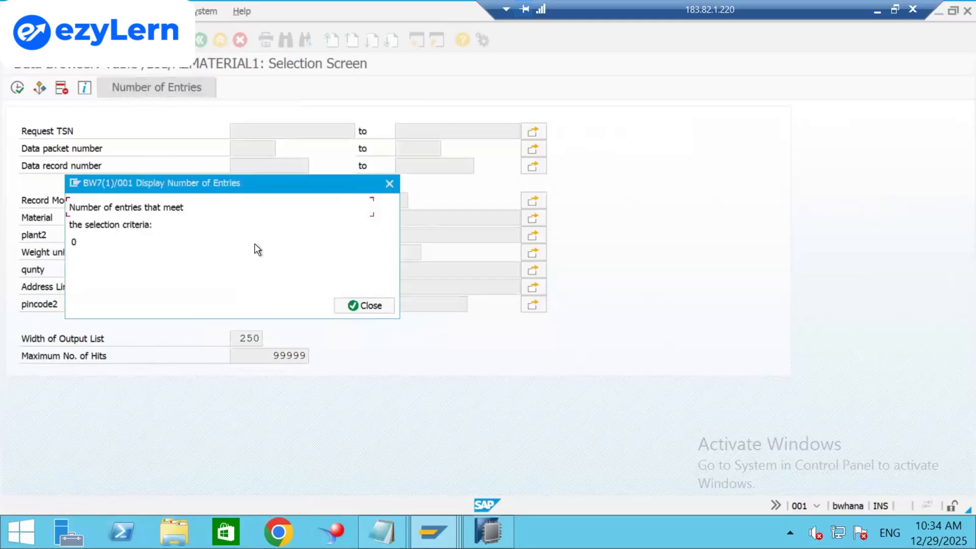
pyautogui.click(375, 305)
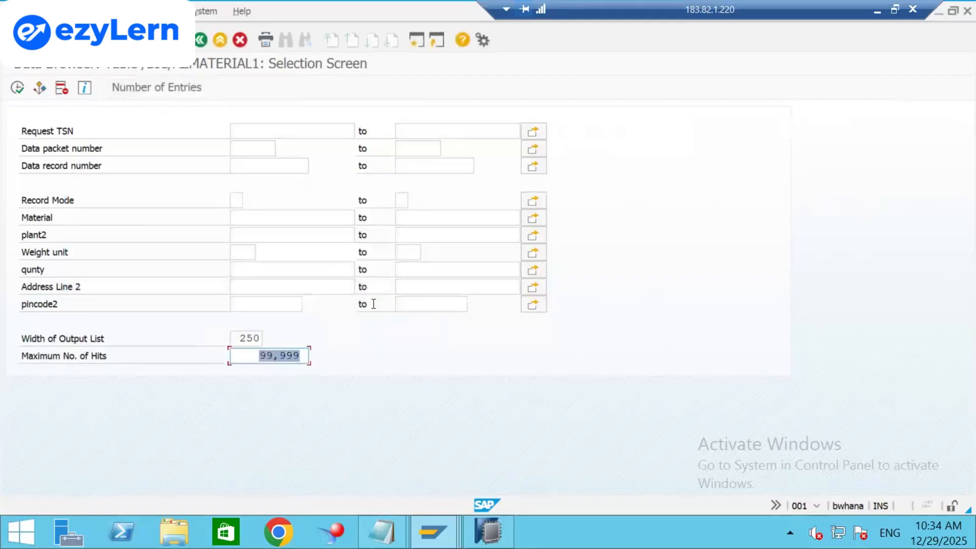
pyautogui.click(17, 89)
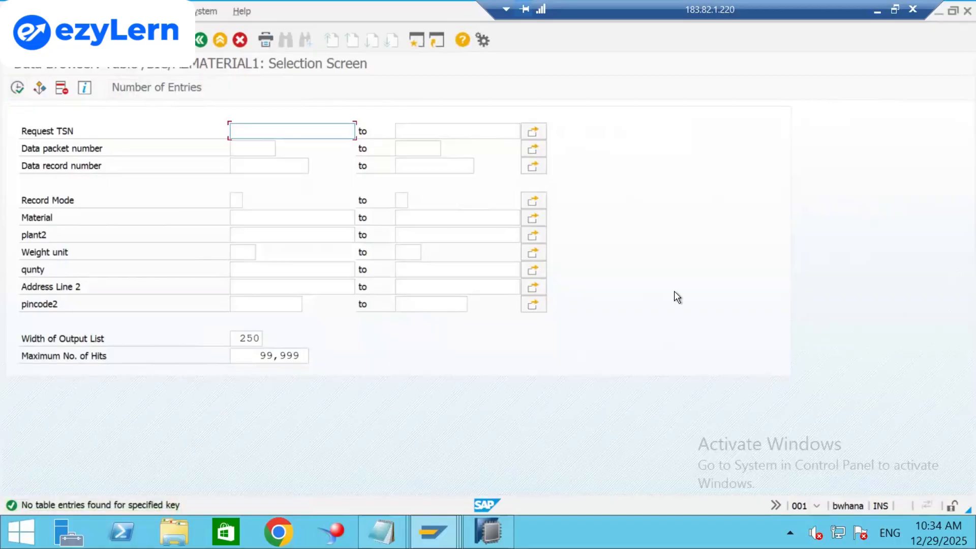
pyautogui.click(201, 40)
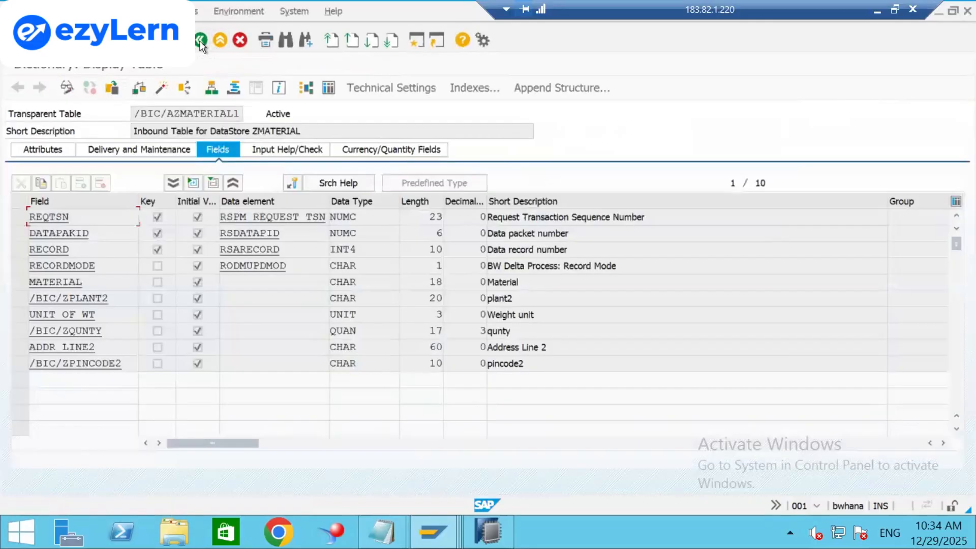
# Display the RSOADSO table definition, picked from the recent tables history.
pyautogui.click(202, 42)
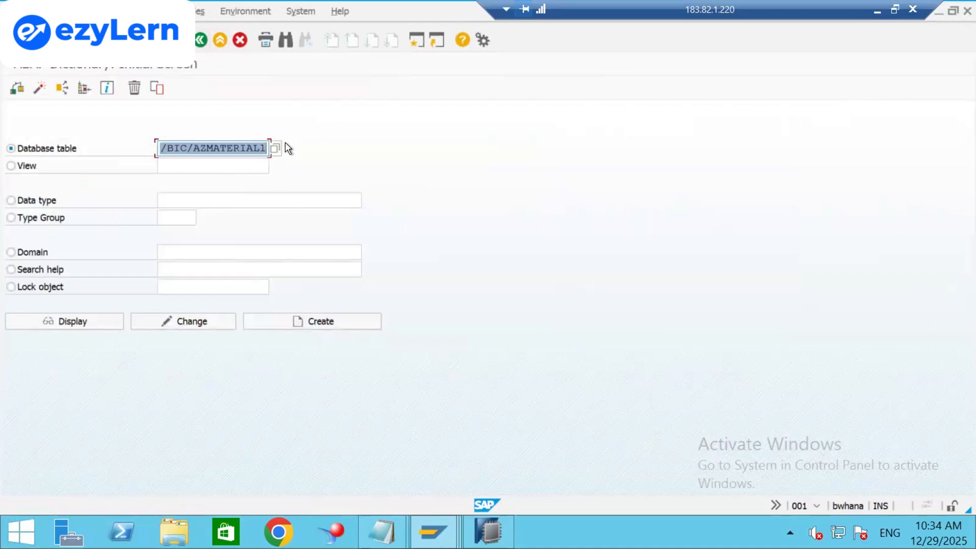
pyautogui.press('Delete')
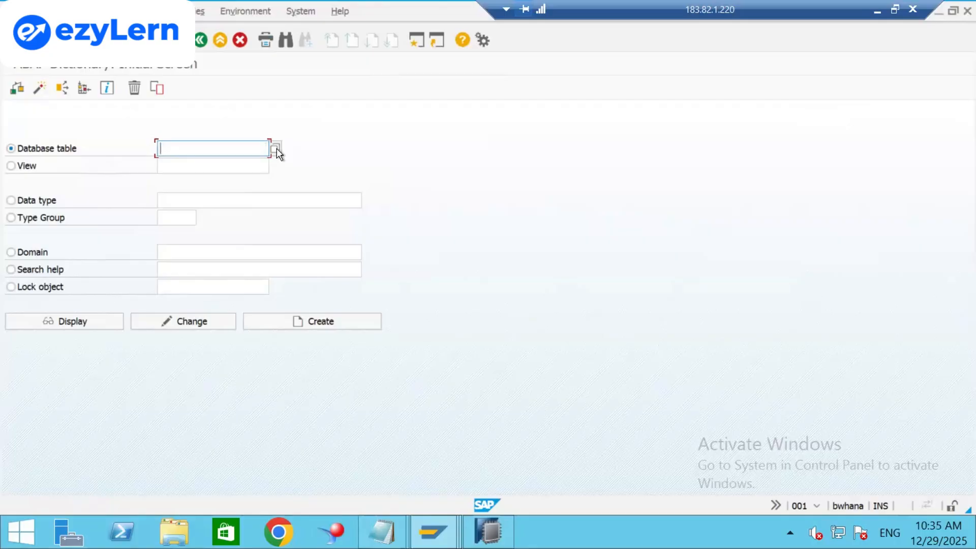
pyautogui.click(275, 148)
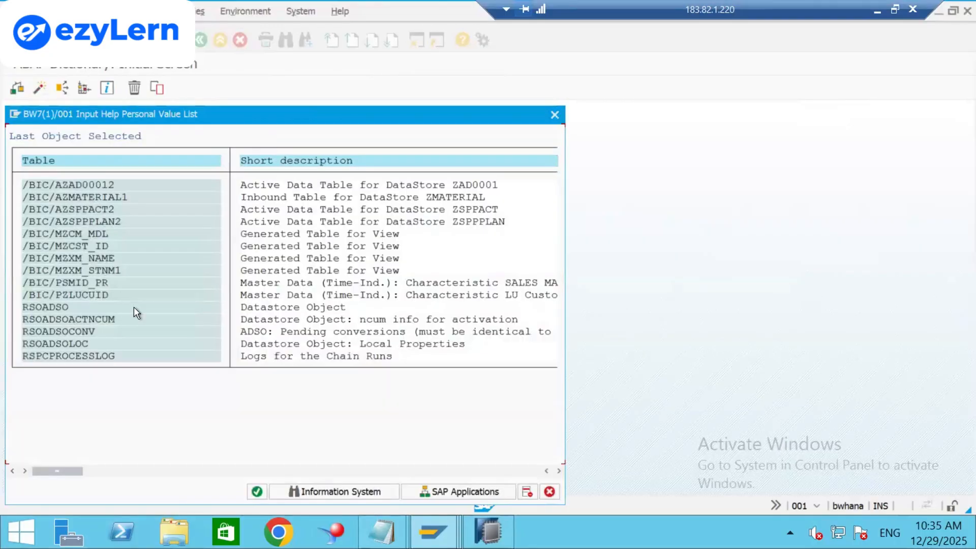
pyautogui.doubleClick(63, 307)
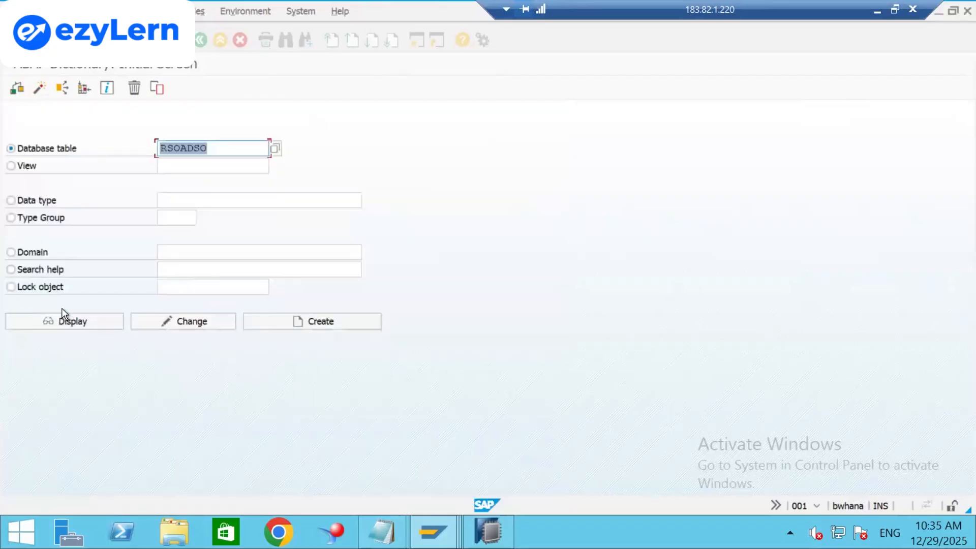
pyautogui.click(78, 319)
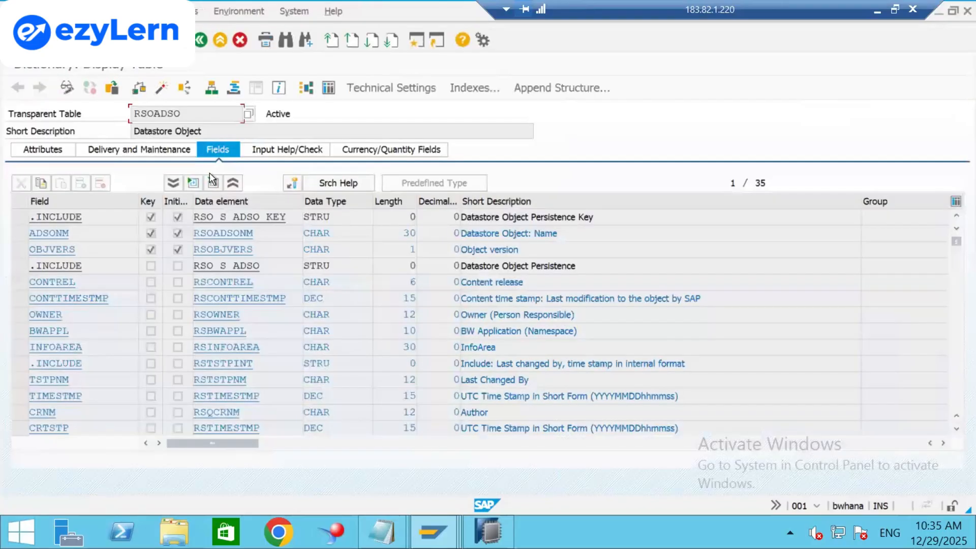
# Open the RSOADSO contents, count its 1,889 entries, and check Maximum No. of Hits.
pyautogui.click(325, 89)
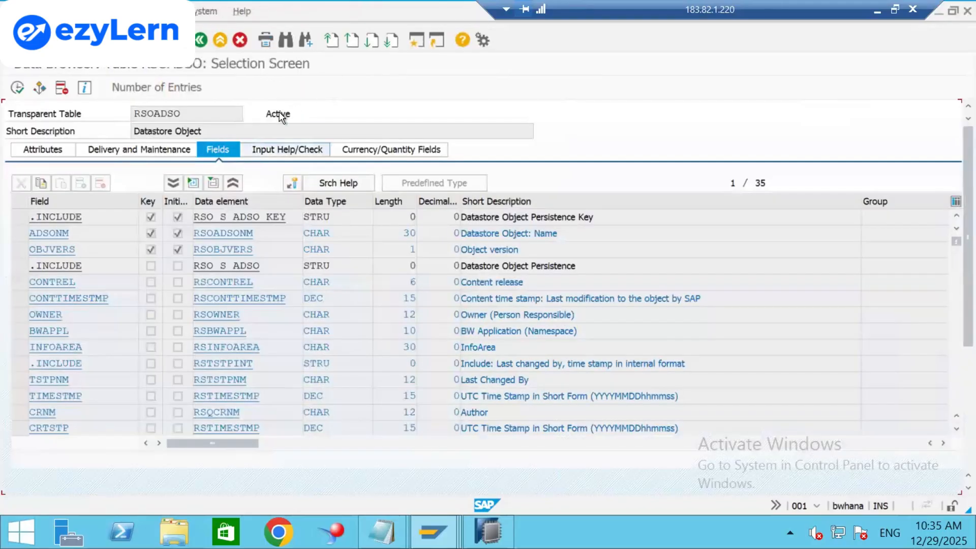
pyautogui.click(154, 88)
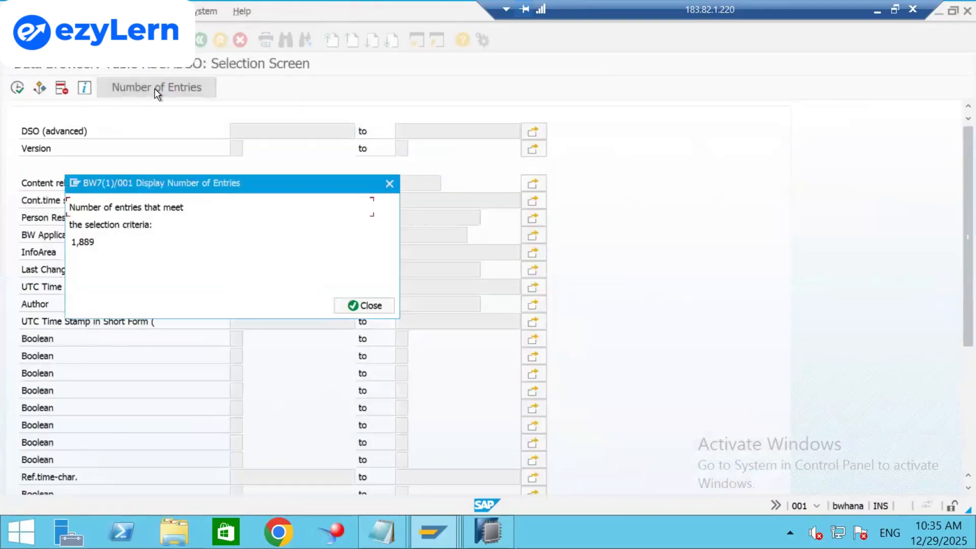
pyautogui.click(353, 306)
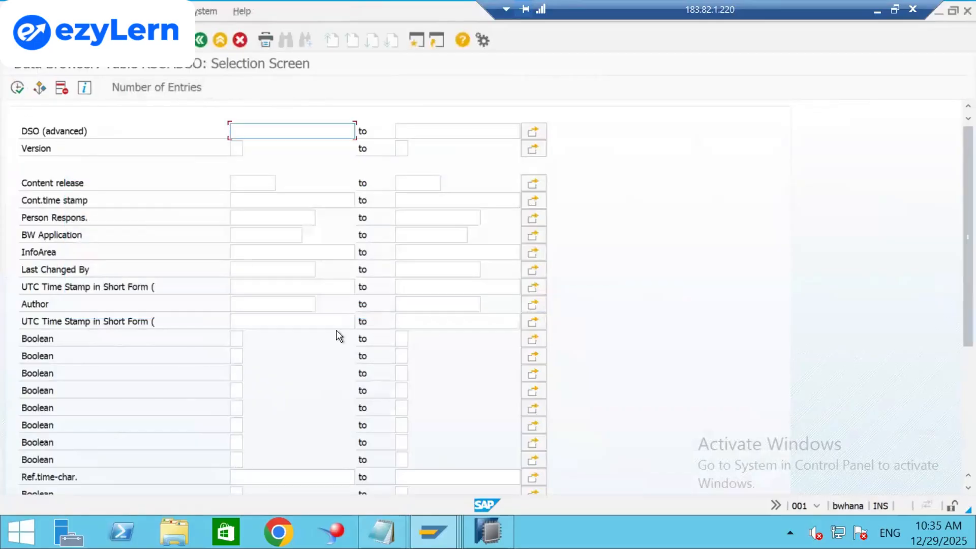
pyautogui.scroll(-4, 960, 417)
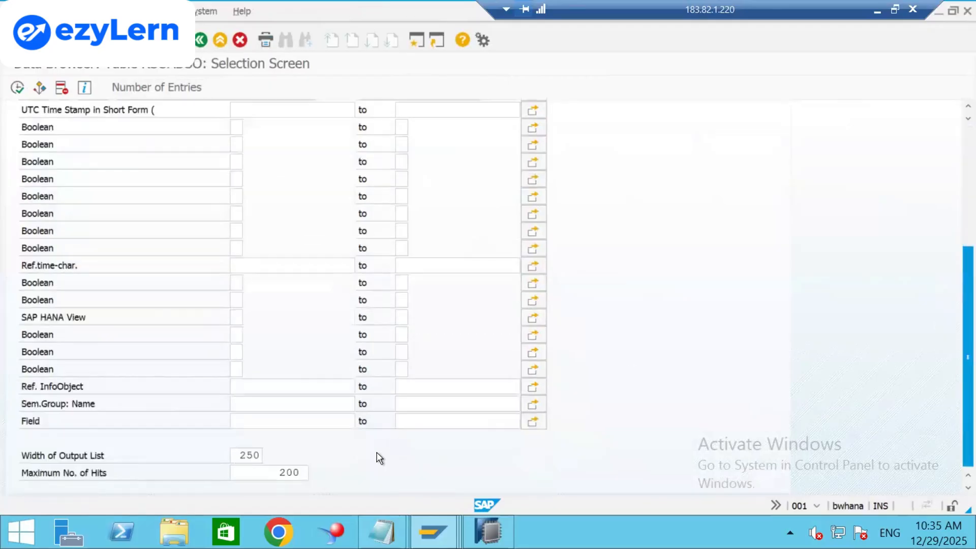
pyautogui.click(297, 472)
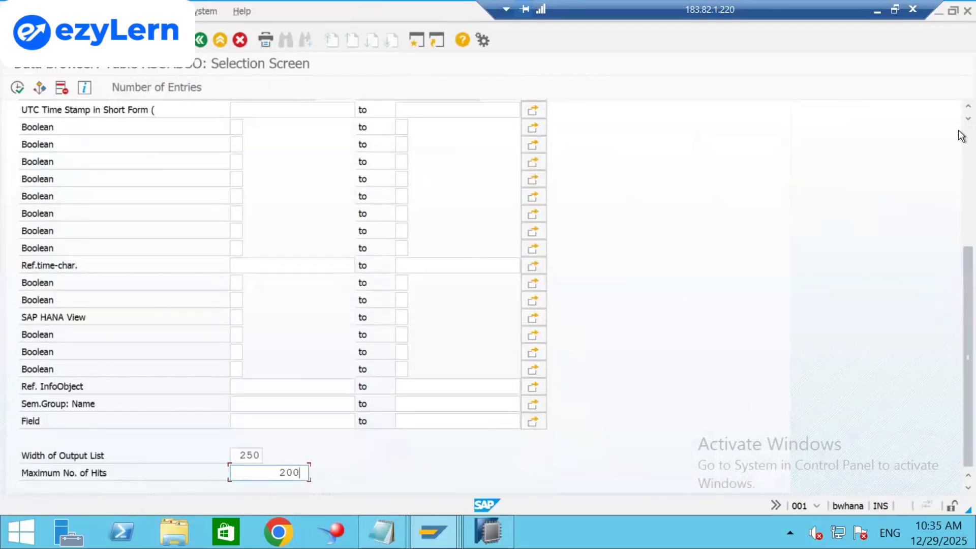
pyautogui.scroll(5, 963, 135)
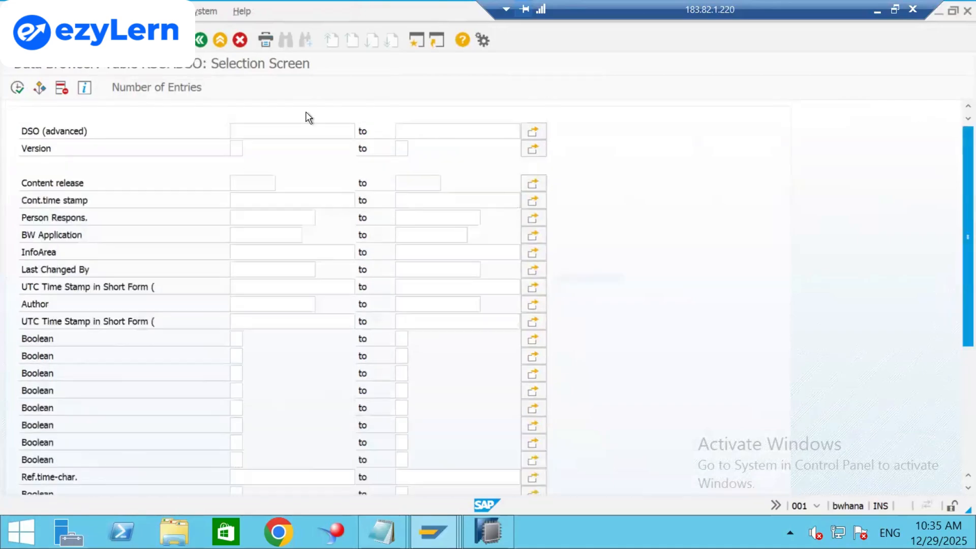
# Execute the RSOADSO selection to list 200 entries, then scroll across the result columns and back.
pyautogui.click(18, 89)
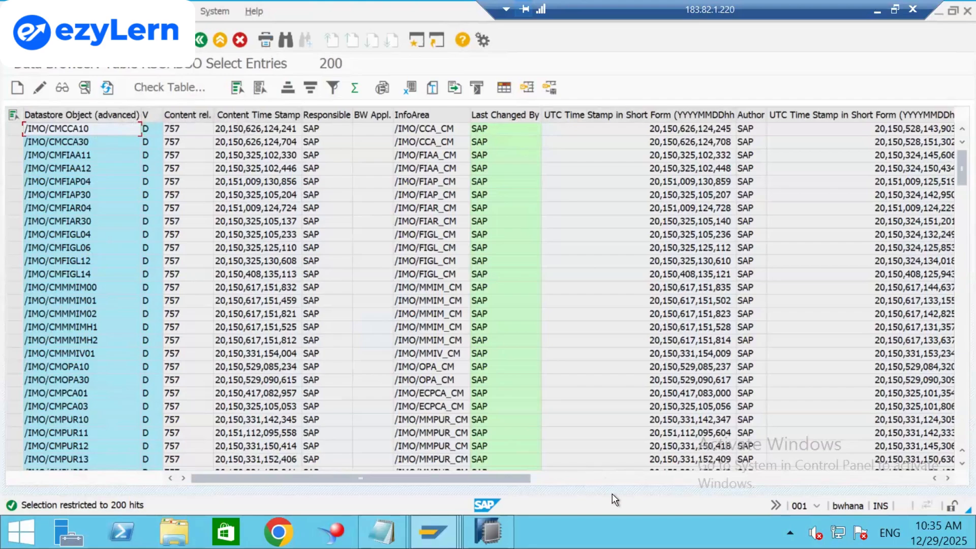
pyautogui.click(576, 474)
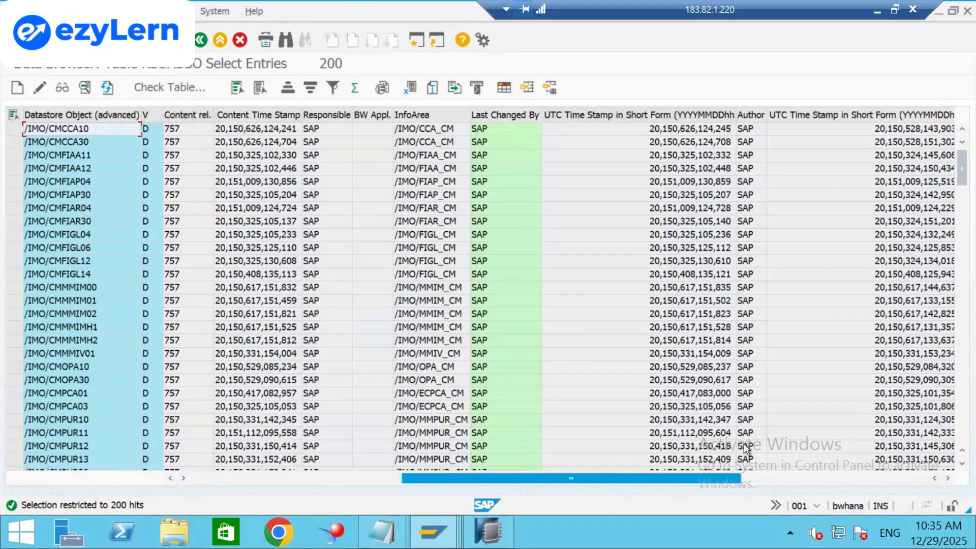
pyautogui.click(814, 478)
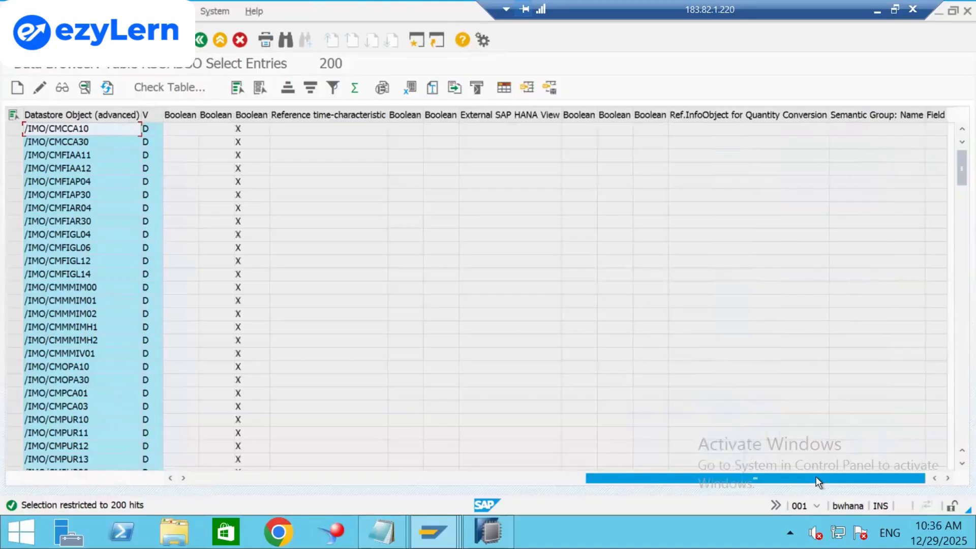
pyautogui.moveTo(816, 481); pyautogui.dragTo(97, 497)
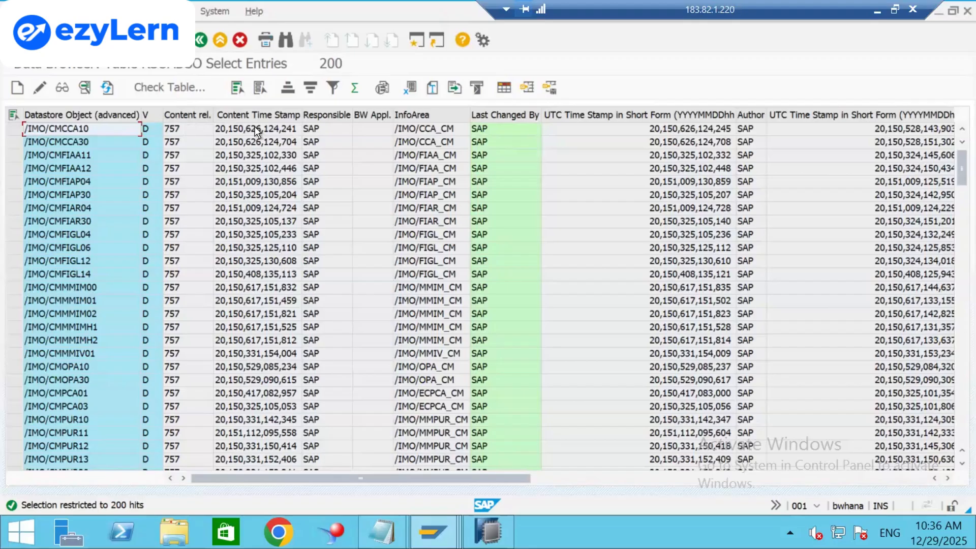
# Back out to SAP Easy Access and try running SE11N and SE16N from the command field.
pyautogui.click(201, 40)
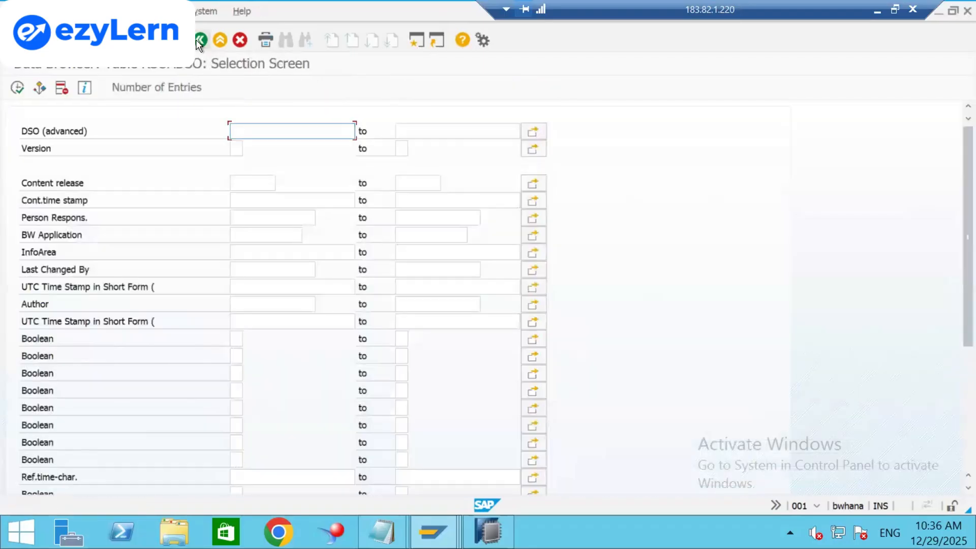
pyautogui.click(200, 41)
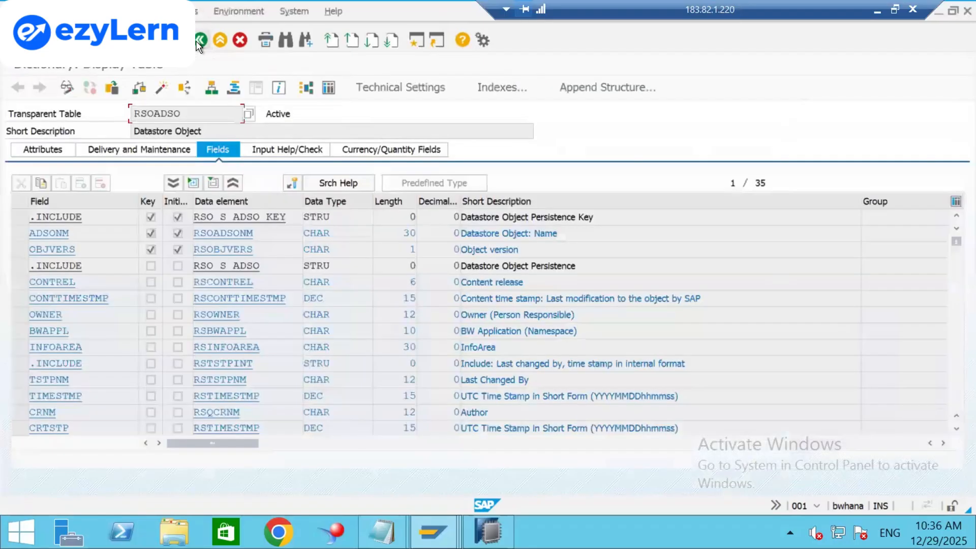
pyautogui.click(200, 41)
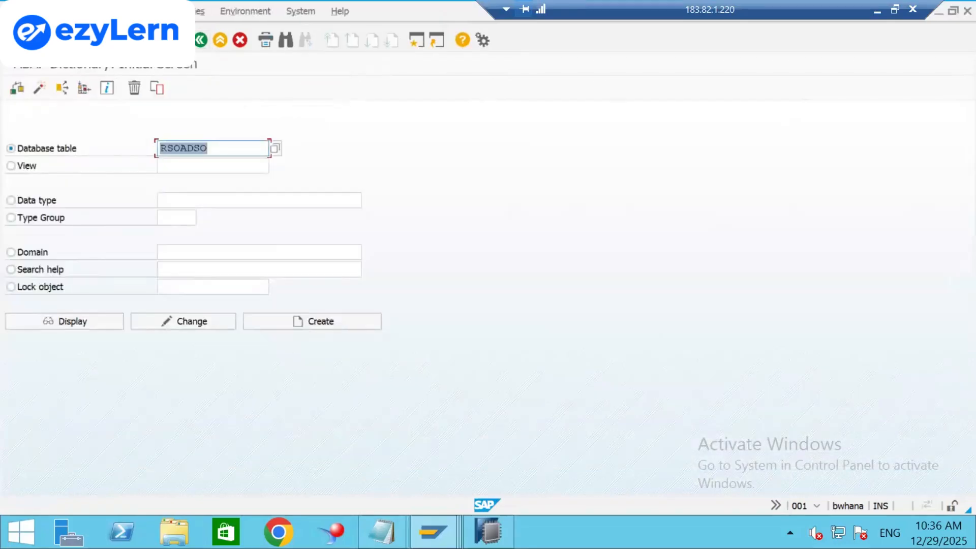
pyautogui.click(92, 40)
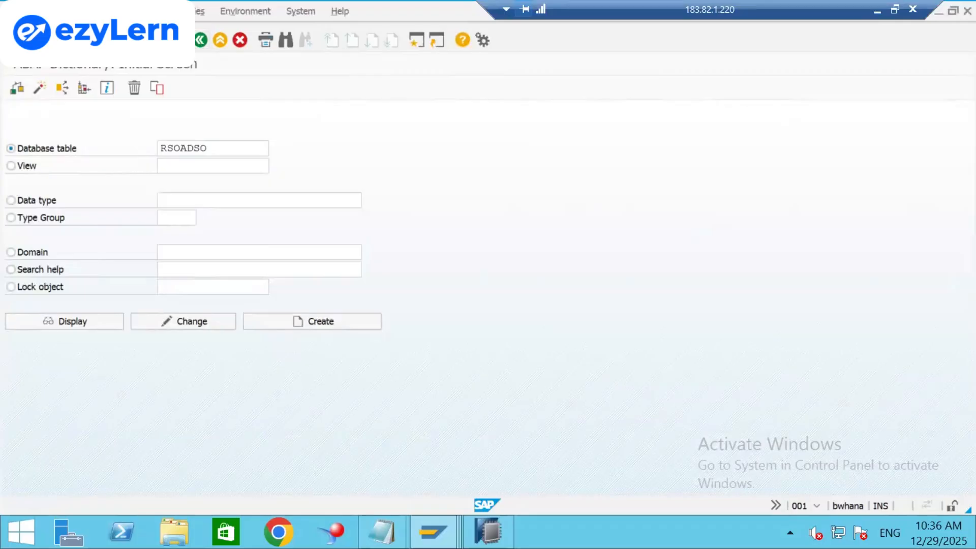
pyautogui.press('Return')
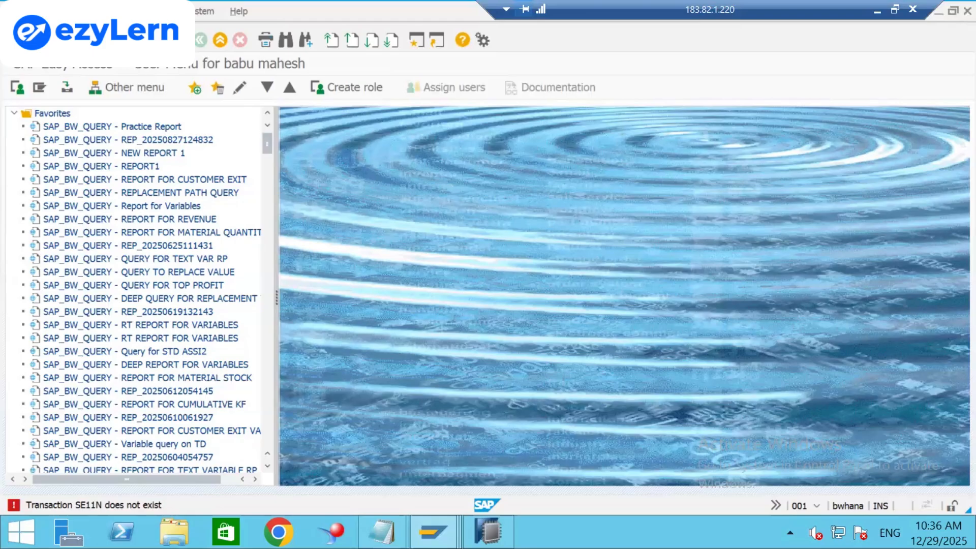
pyautogui.press('Return')
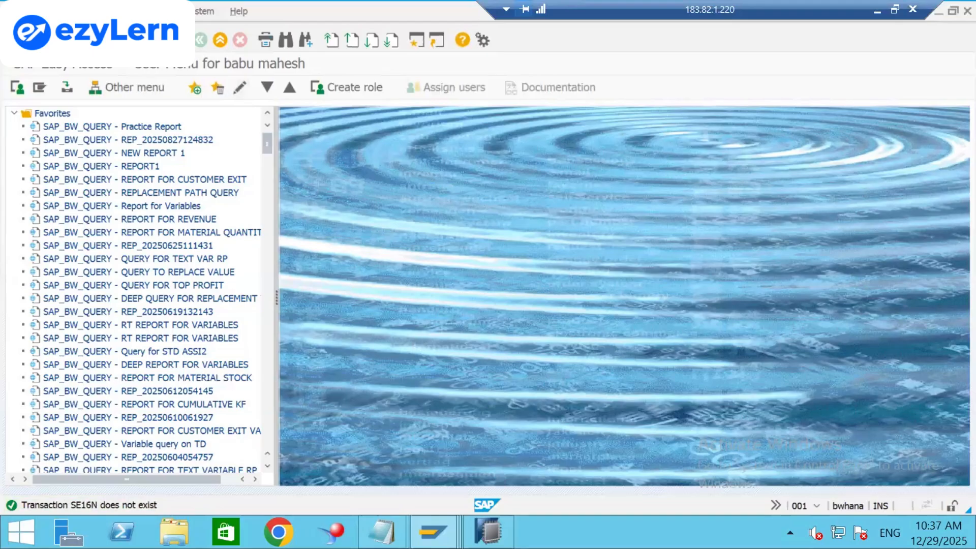
# In BW Modeling Tools, close the 0AMOUNT editor, discarding its changes.
pyautogui.moveTo(490, 525)
pyautogui.click(474, 452)
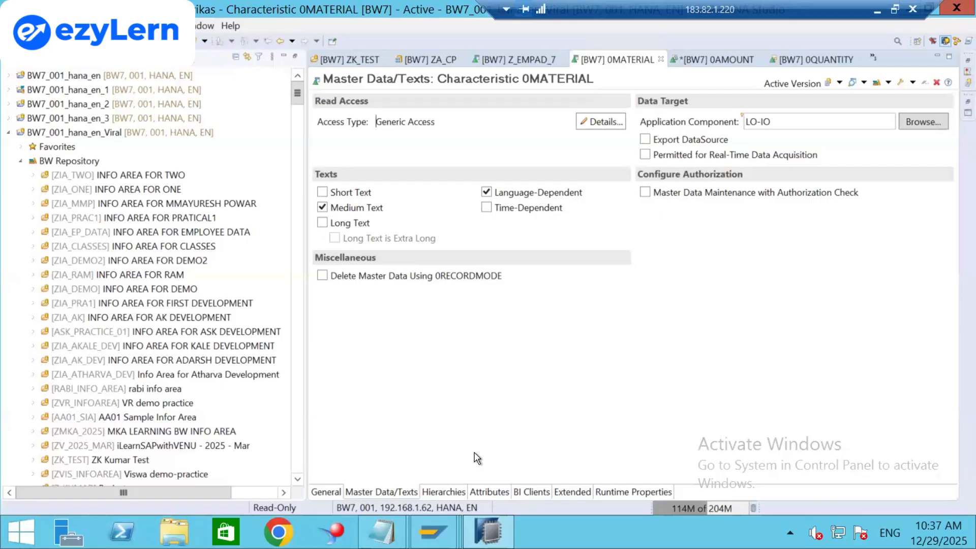
pyautogui.click(661, 57)
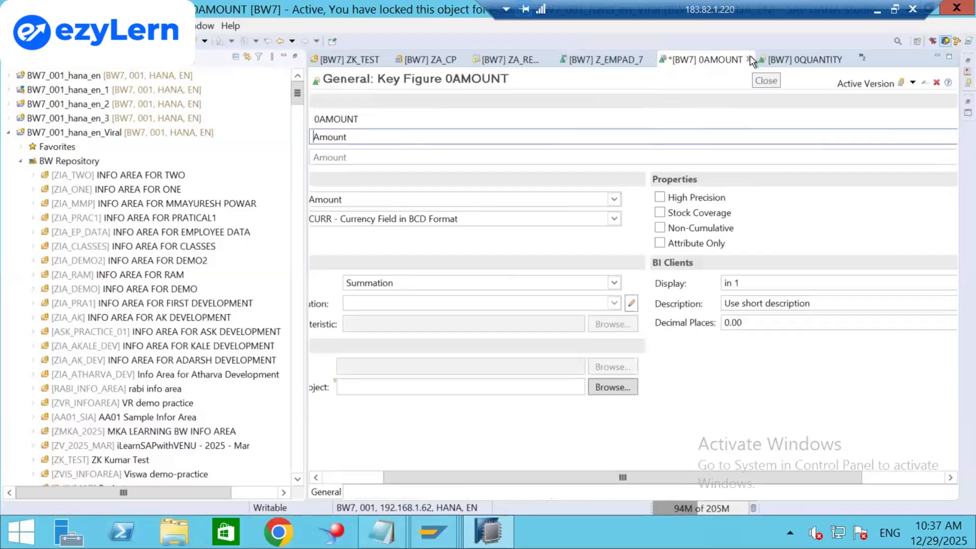
pyautogui.rightClick(749, 56)
pyautogui.rightClick(748, 60)
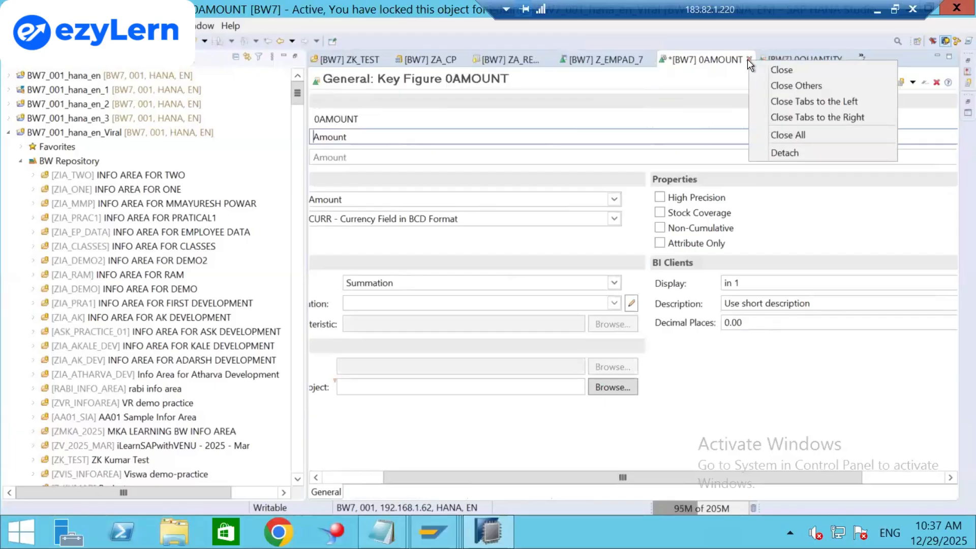
pyautogui.click(737, 54)
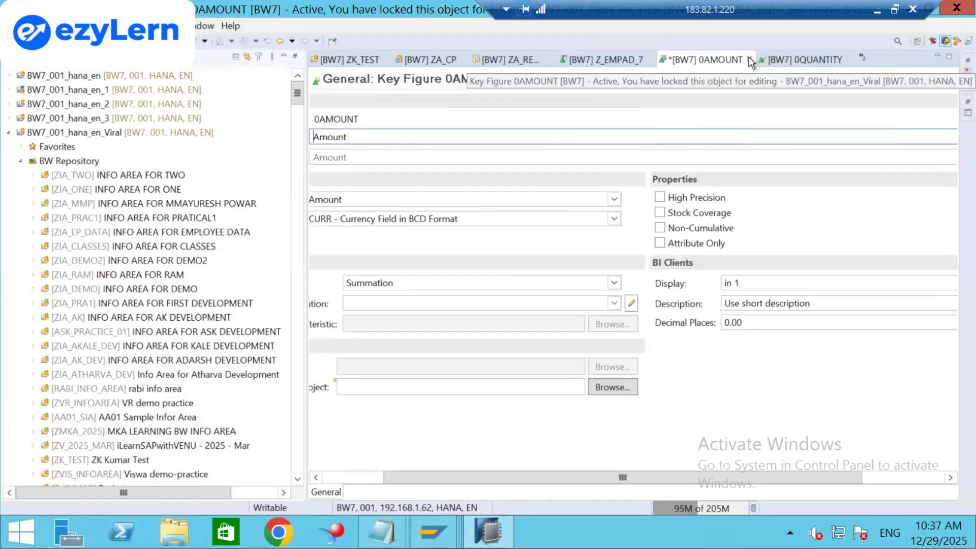
pyautogui.click(749, 59)
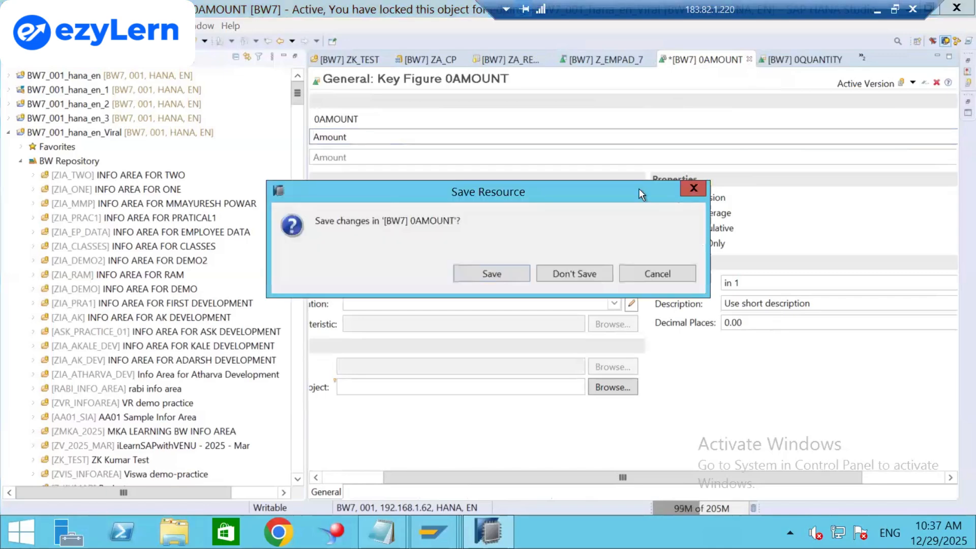
pyautogui.click(549, 271)
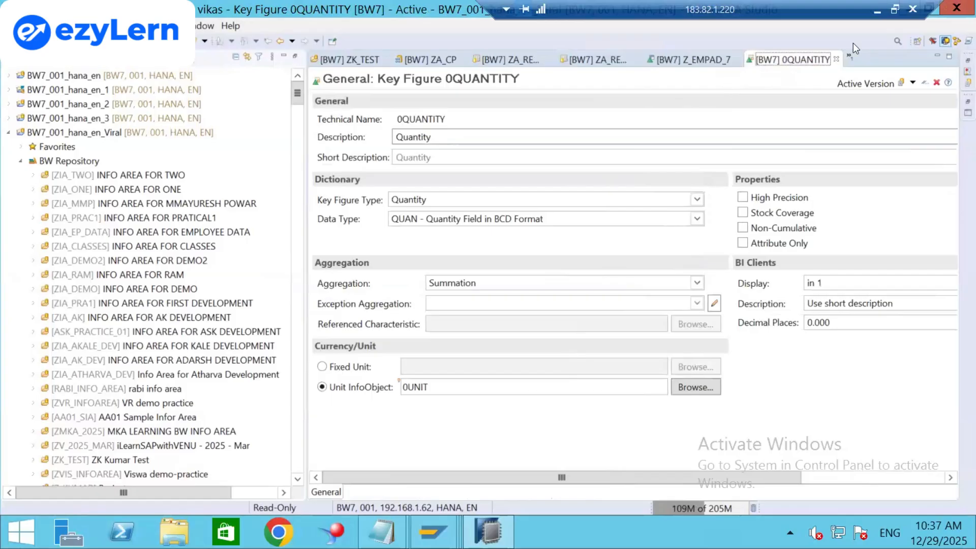
# Close the 0QUANTITY, Z_EMPAD_7, ZV_AMOUNT, ZA_REPORT_3, ZA_REPORT_2, ZA_CP and ZK_TEST editors.
pyautogui.click(835, 59)
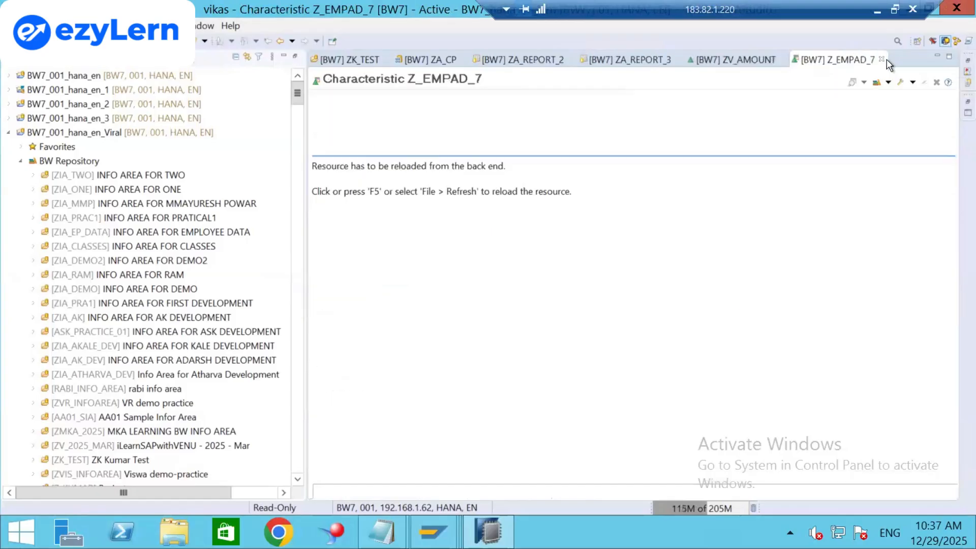
pyautogui.click(882, 60)
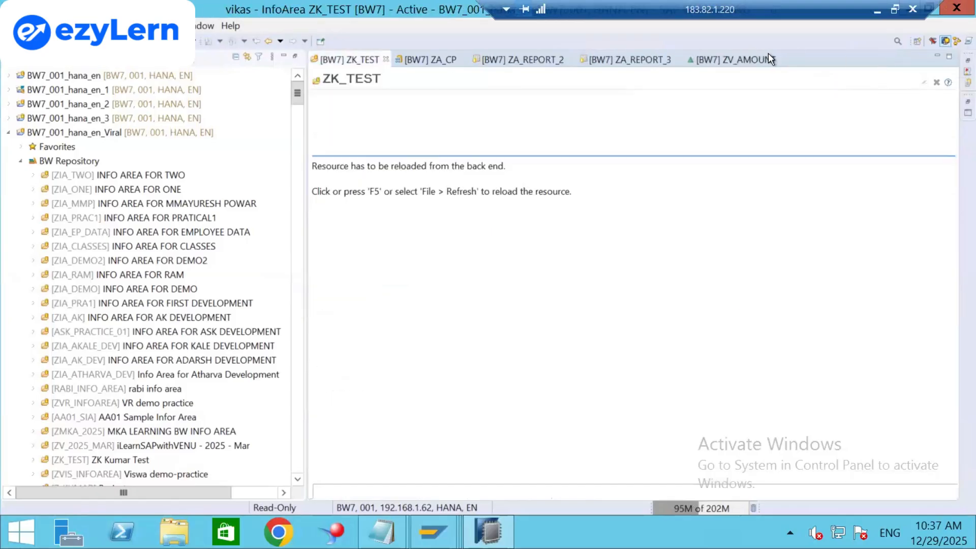
pyautogui.click(781, 60)
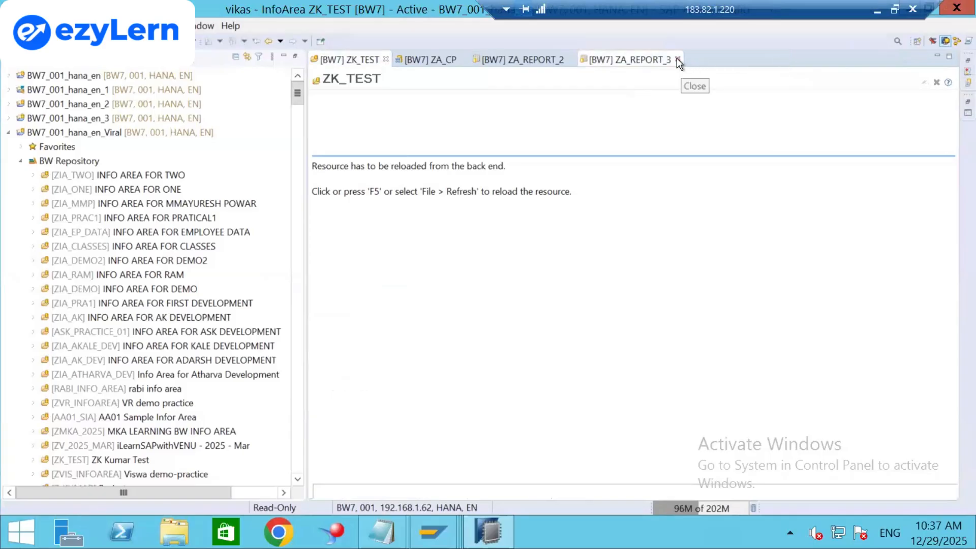
pyautogui.click(676, 59)
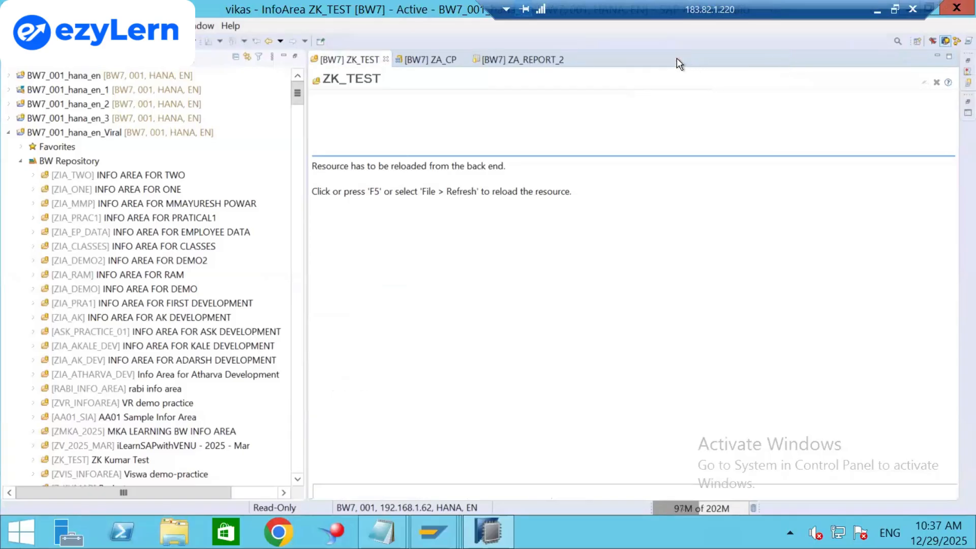
pyautogui.click(572, 60)
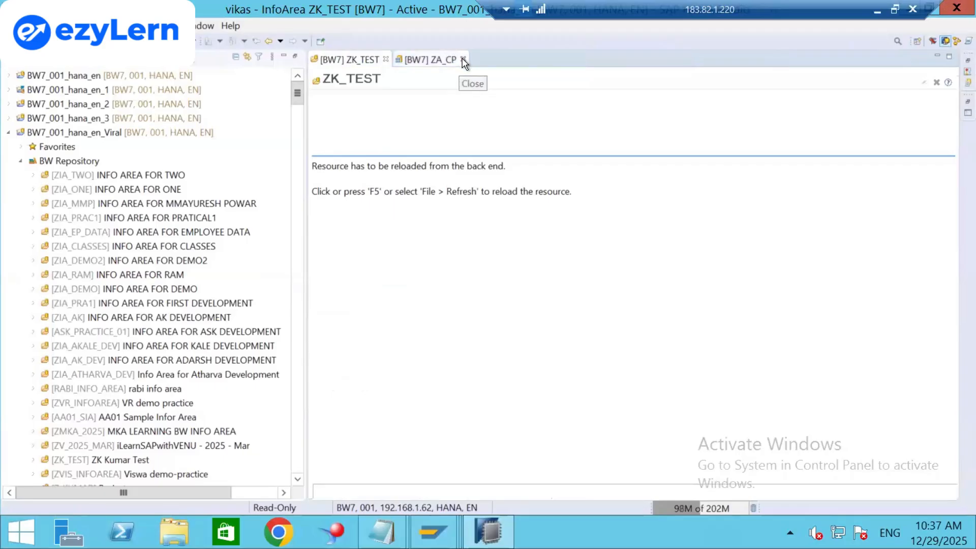
pyautogui.click(461, 60)
pyautogui.click(386, 59)
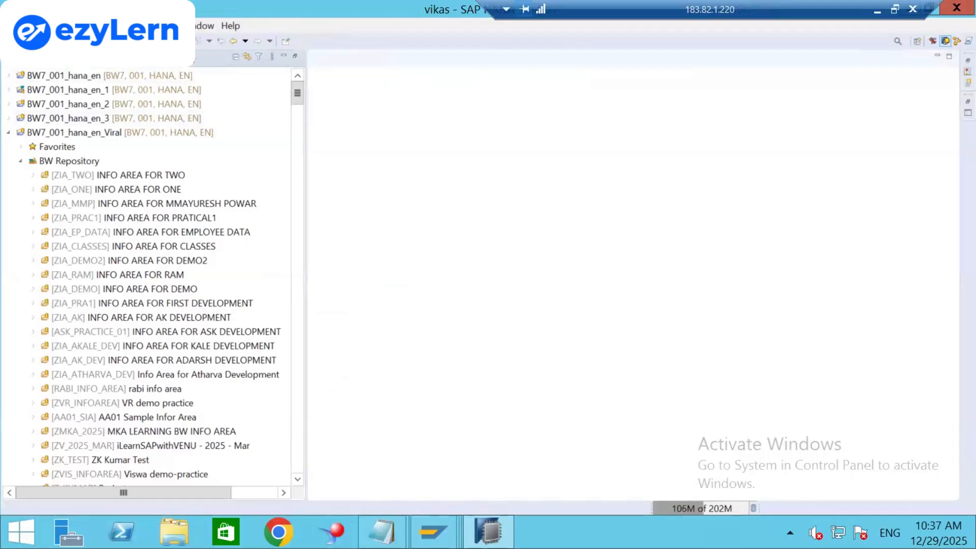
# Open the Open BW Object search, try the query *group*, then clear it.
pyautogui.click(133, 41)
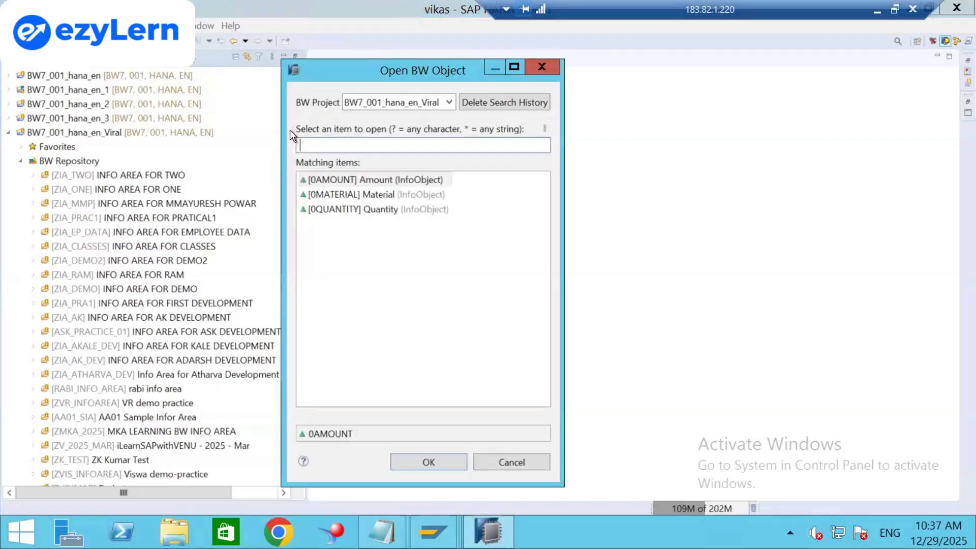
pyautogui.write('g')
pyautogui.press('BackSpace')
pyautogui.write('*grou')
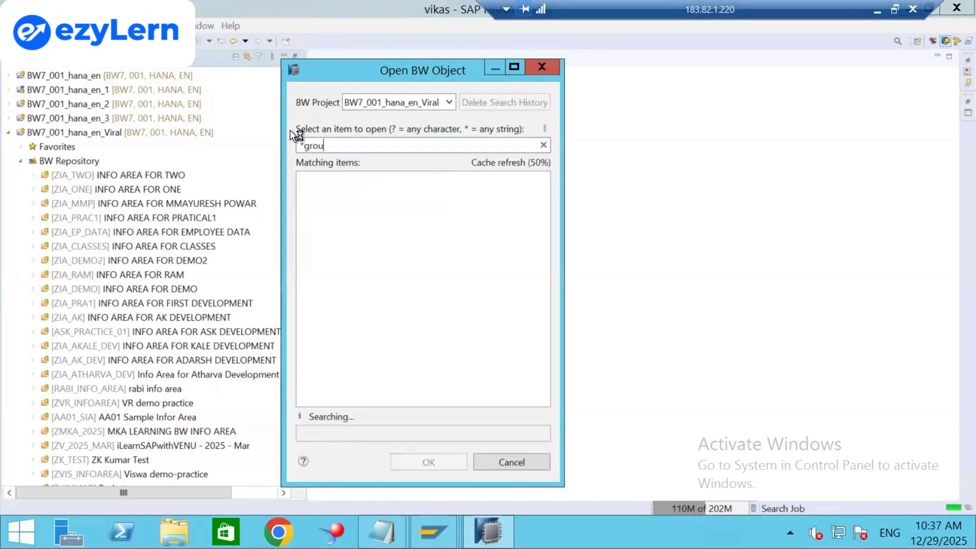
pyautogui.write('p*')
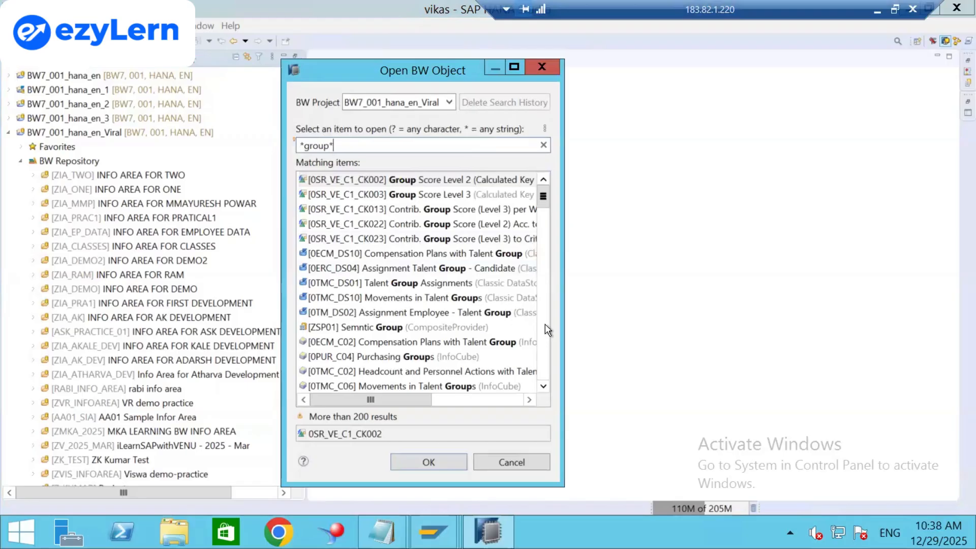
pyautogui.press('BackSpace')
pyautogui.press('BackSpace')
pyautogui.press('BackSpace')
pyautogui.press('BackSpace')
pyautogui.press('BackSpace')
pyautogui.press('BackSpace')
pyautogui.press('BackSpace')
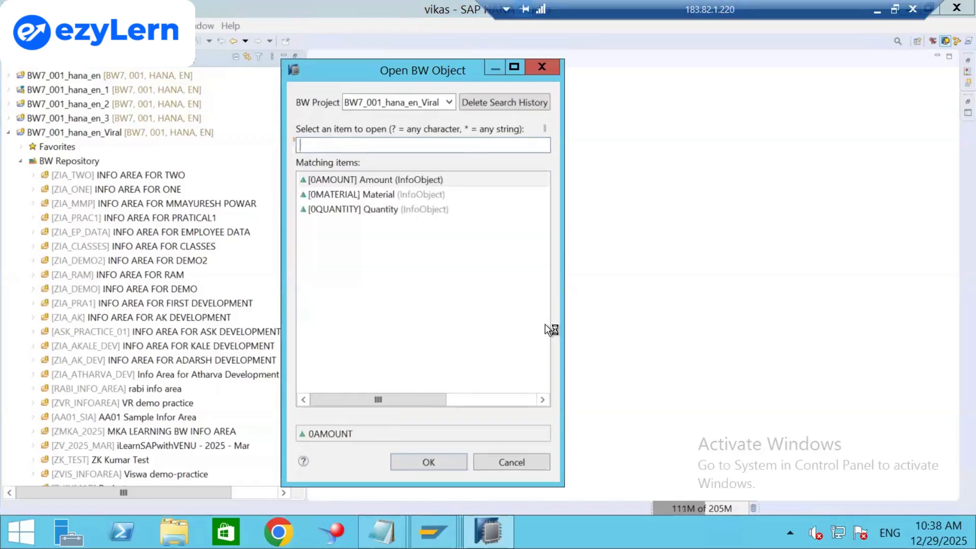
# Search for *product* and widen the Open BW Object dialog to show full names.
pyautogui.write('*')
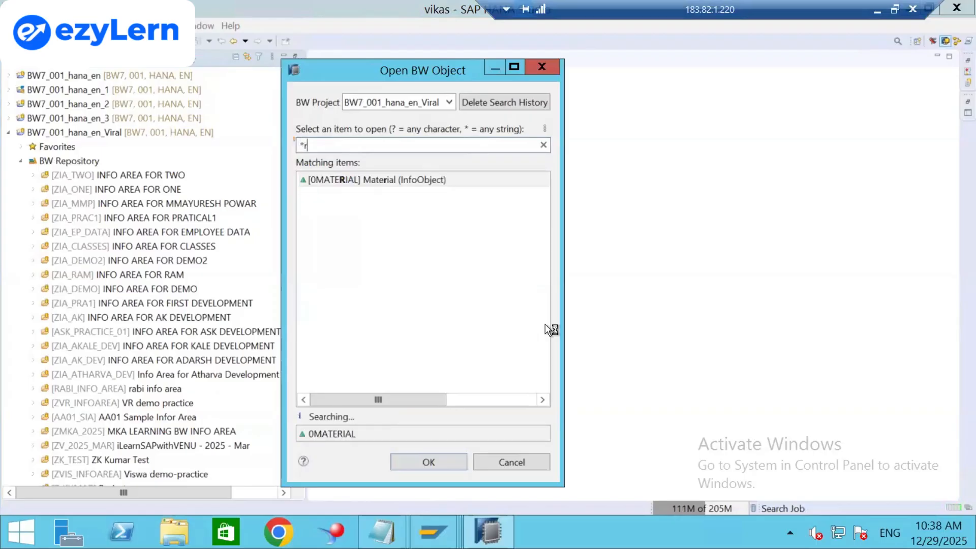
pyautogui.write('product')
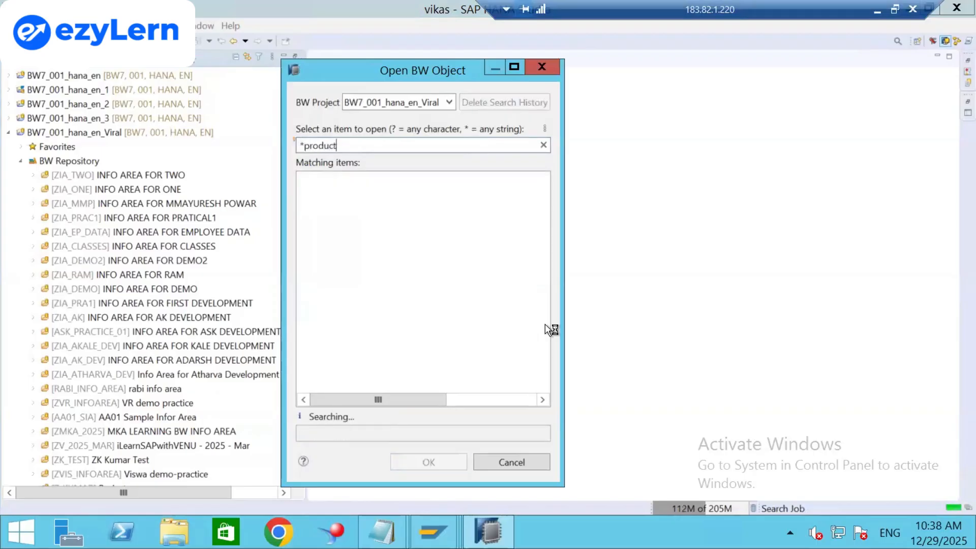
pyautogui.write('*')
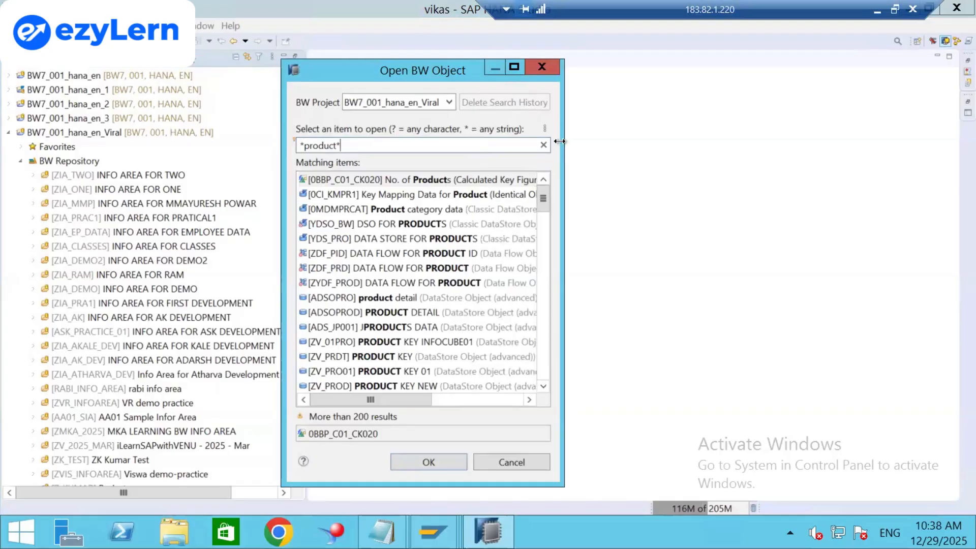
pyautogui.moveTo(562, 140); pyautogui.dragTo(700, 163)
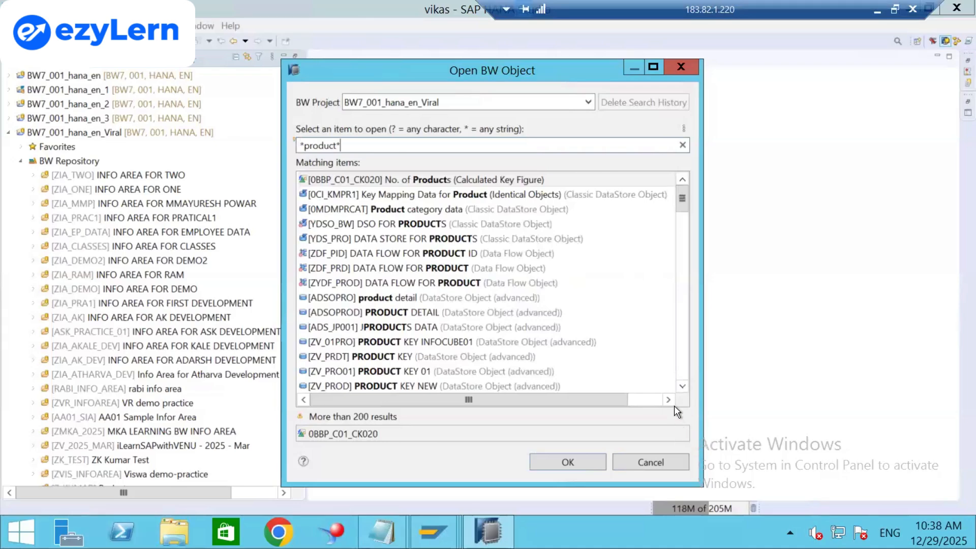
pyautogui.click(680, 387)
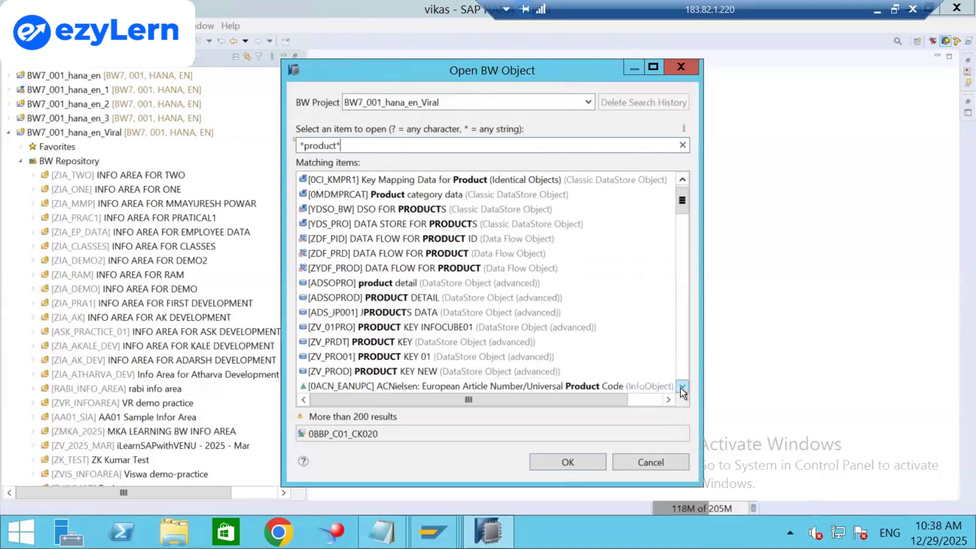
pyautogui.click(679, 387)
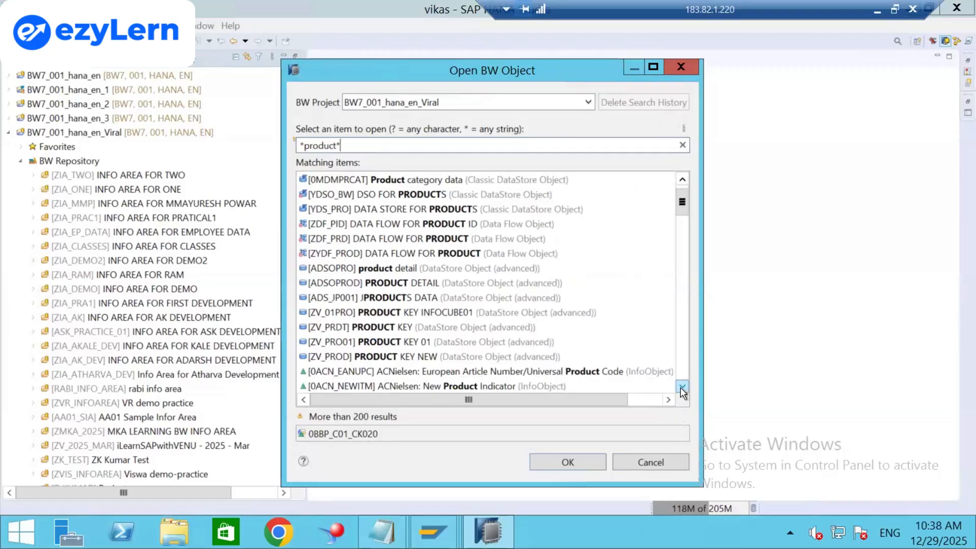
pyautogui.click(681, 388)
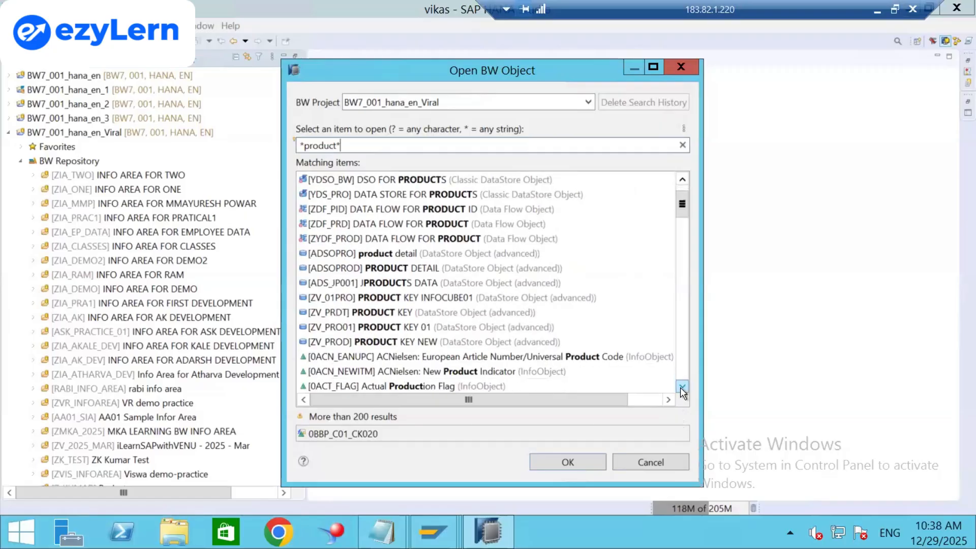
pyautogui.click(681, 388)
pyautogui.click(681, 389)
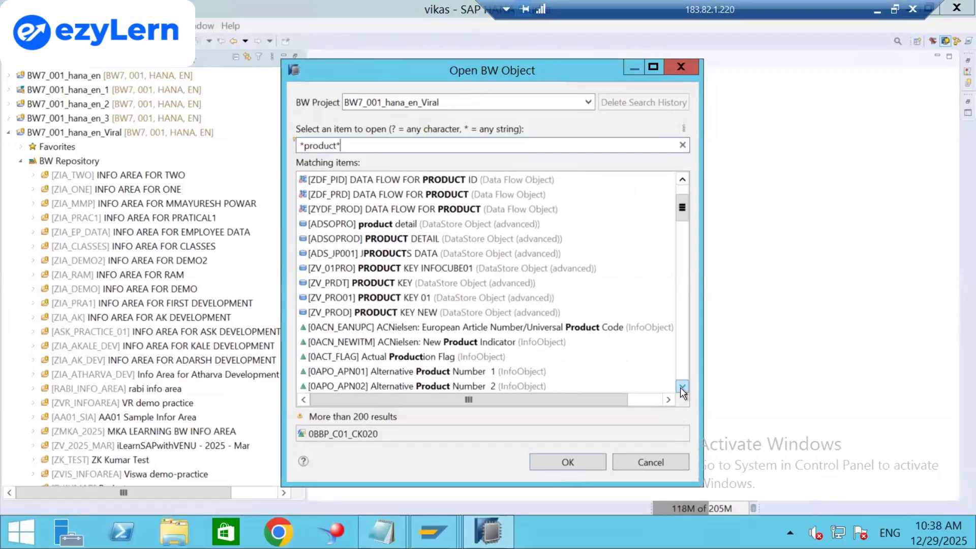
pyautogui.click(681, 388)
pyautogui.click(680, 388)
pyautogui.click(681, 388)
# Scroll through the 200+ matches, selecting the 0S_PRCAT Product Category variable along the way.
pyautogui.scroll(-6, 680, 379)
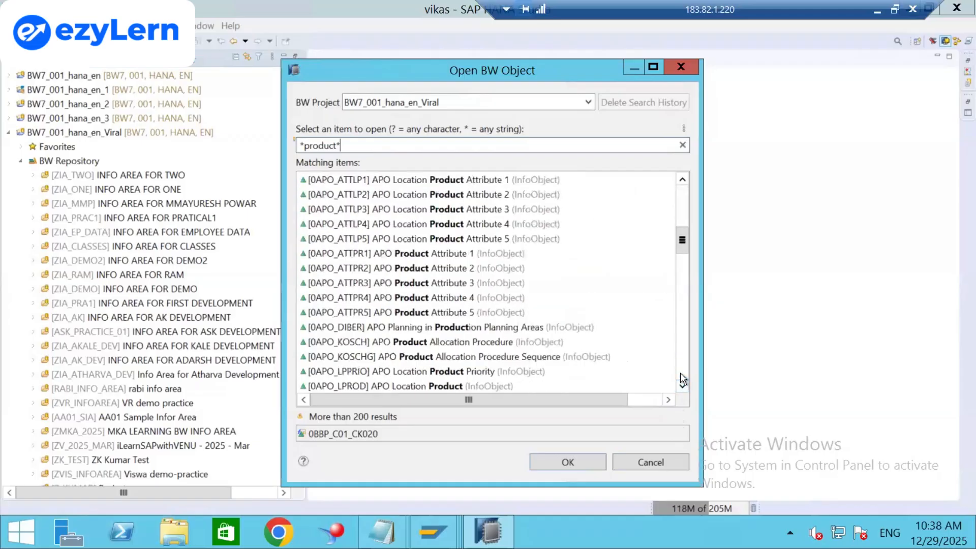
pyautogui.scroll(-5, 681, 374)
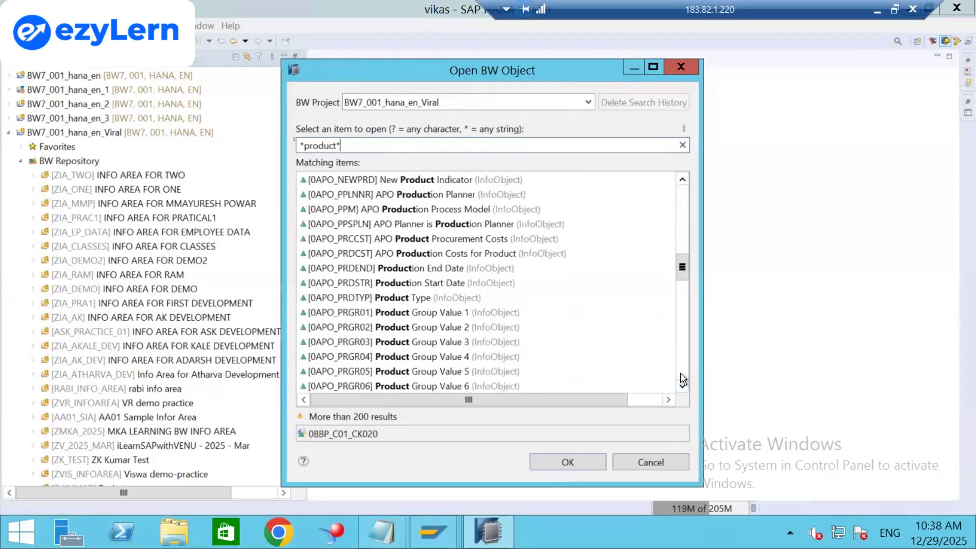
pyautogui.scroll(-5, 681, 379)
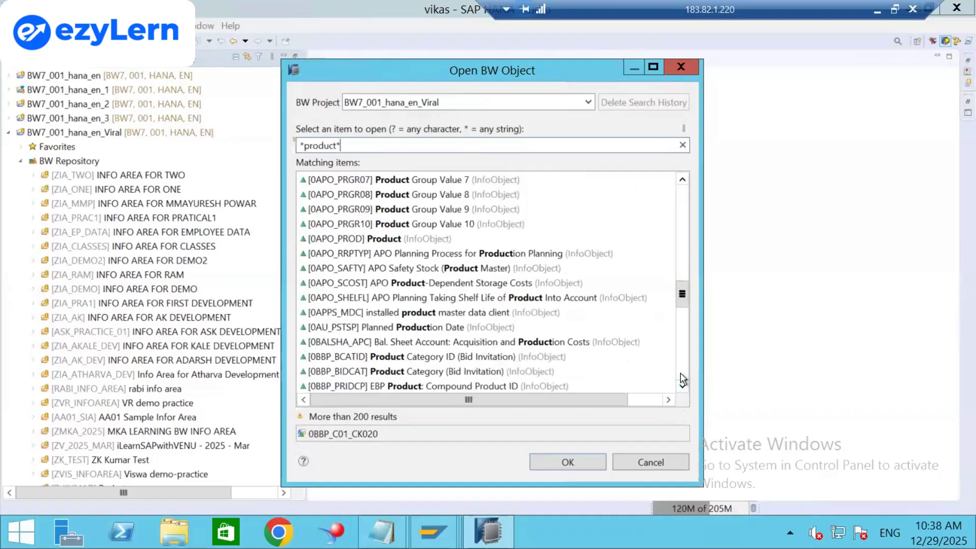
pyautogui.scroll(-5, 681, 376)
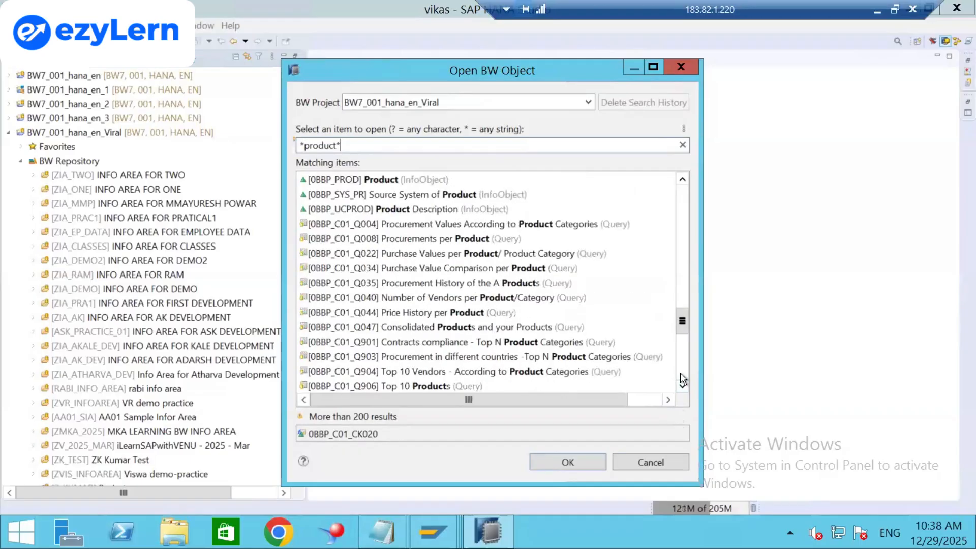
pyautogui.scroll(-5, 679, 373)
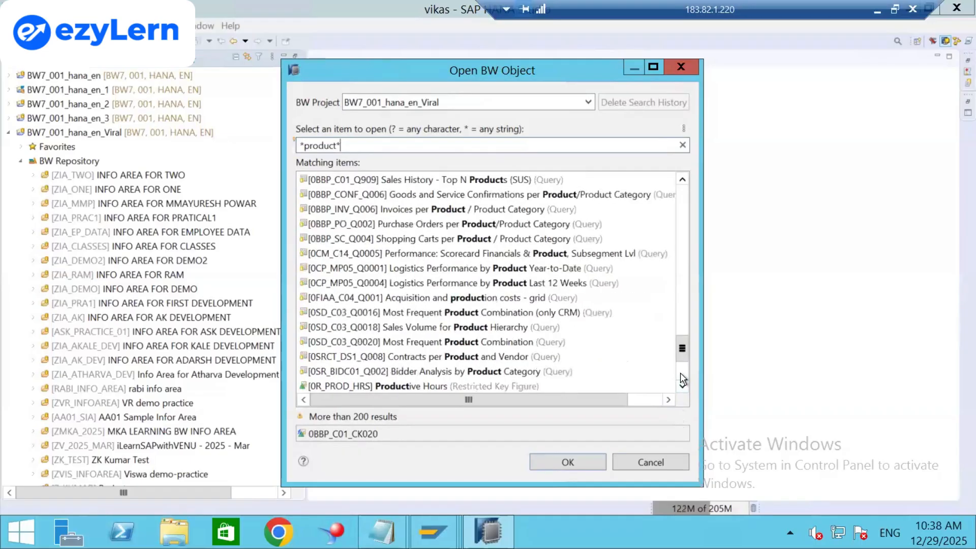
pyautogui.scroll(-4, 680, 379)
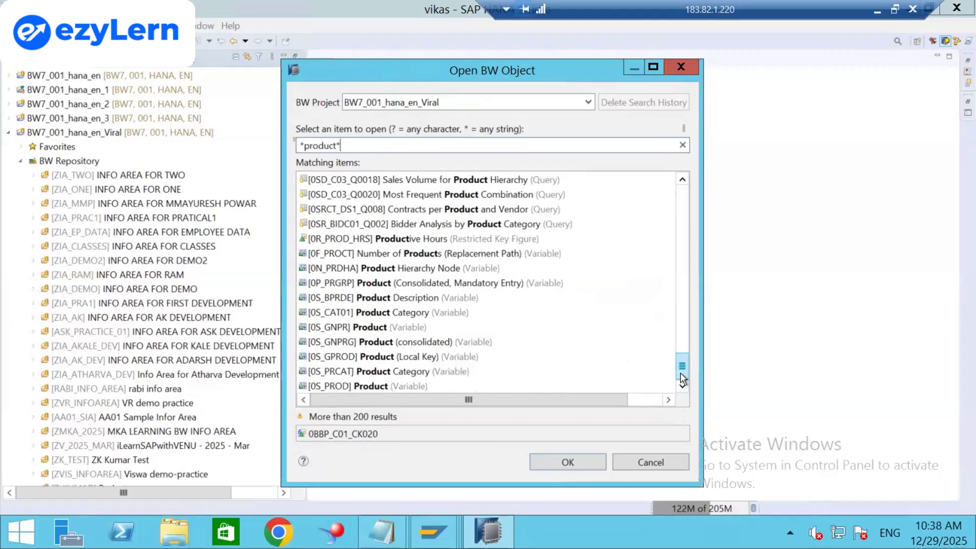
pyautogui.click(369, 373)
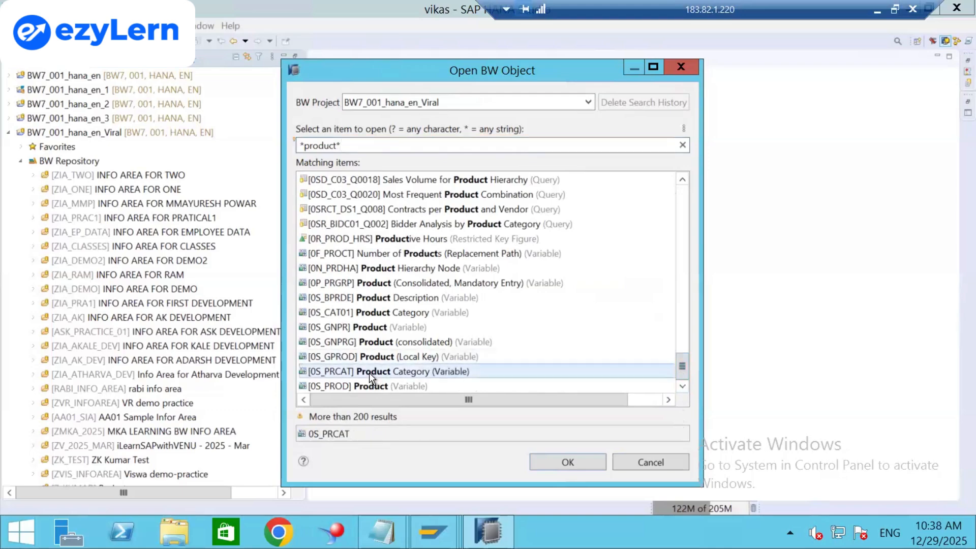
pyautogui.rightClick(684, 388)
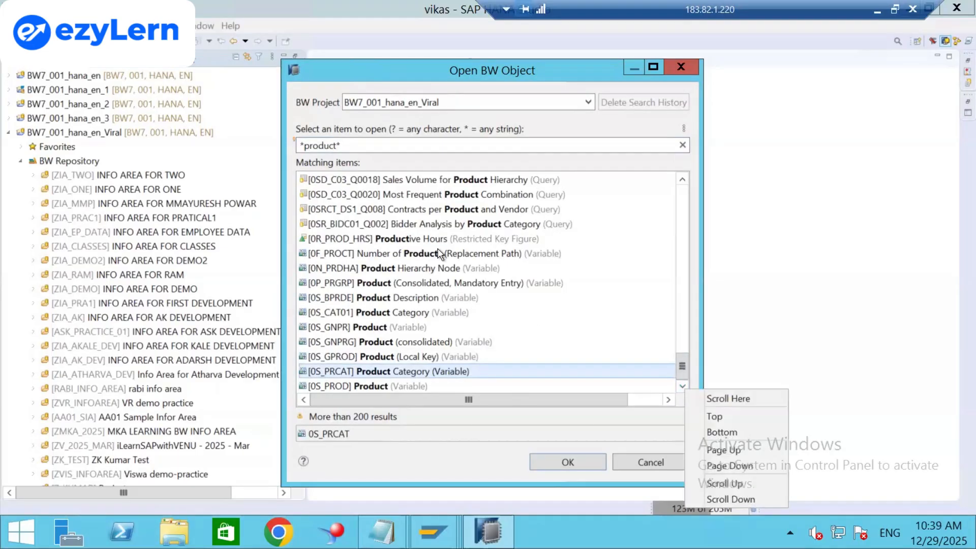
pyautogui.click(680, 205)
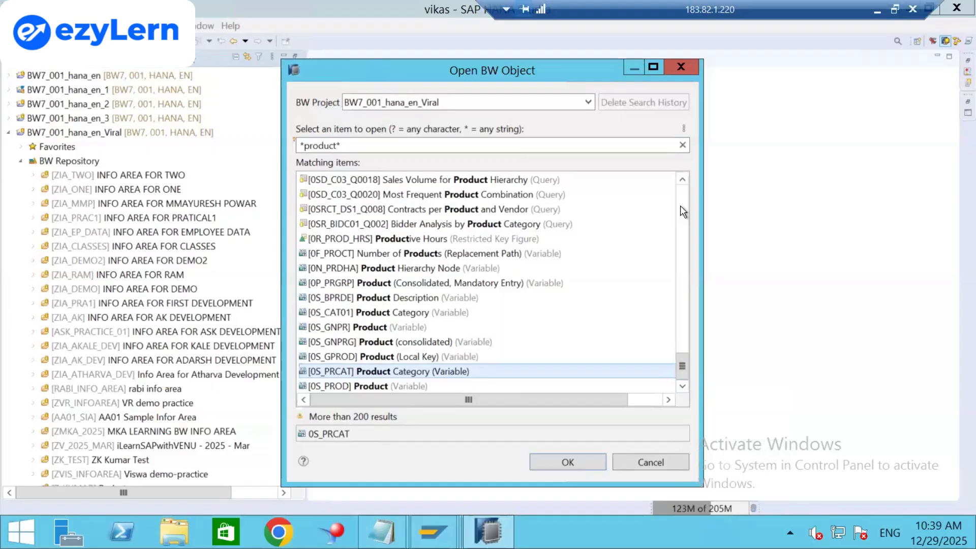
pyautogui.click(680, 206)
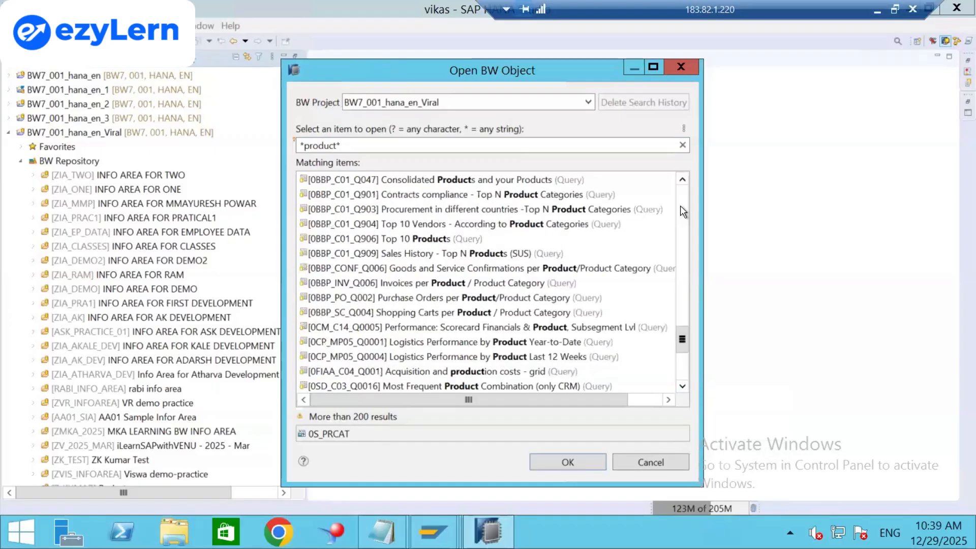
# Narrow the search to 0product and open the [0PRODUCT] Product InfoObject.
pyautogui.click(390, 145)
pyautogui.press('BackSpace')
pyautogui.press('BackSpace')
pyautogui.press('BackSpace')
pyautogui.press('BackSpace')
pyautogui.press('BackSpace')
pyautogui.press('BackSpace')
pyautogui.press('BackSpace')
pyautogui.press('BackSpace')
pyautogui.press('BackSpace')
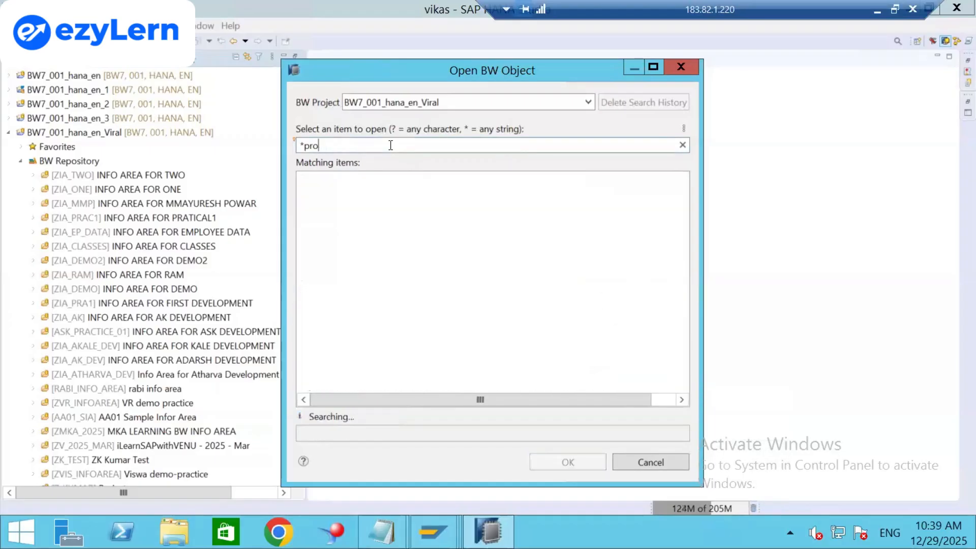
pyautogui.write('0product')
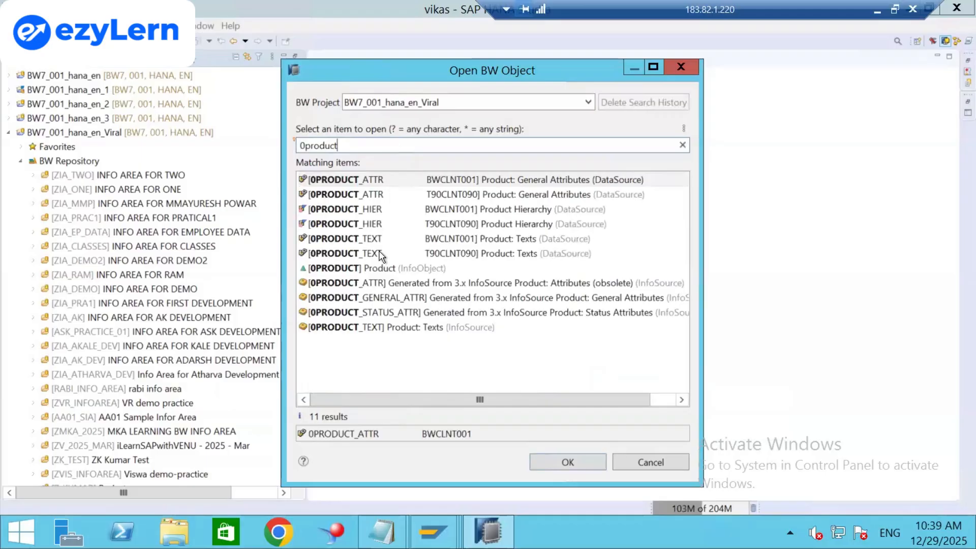
pyautogui.click(348, 268)
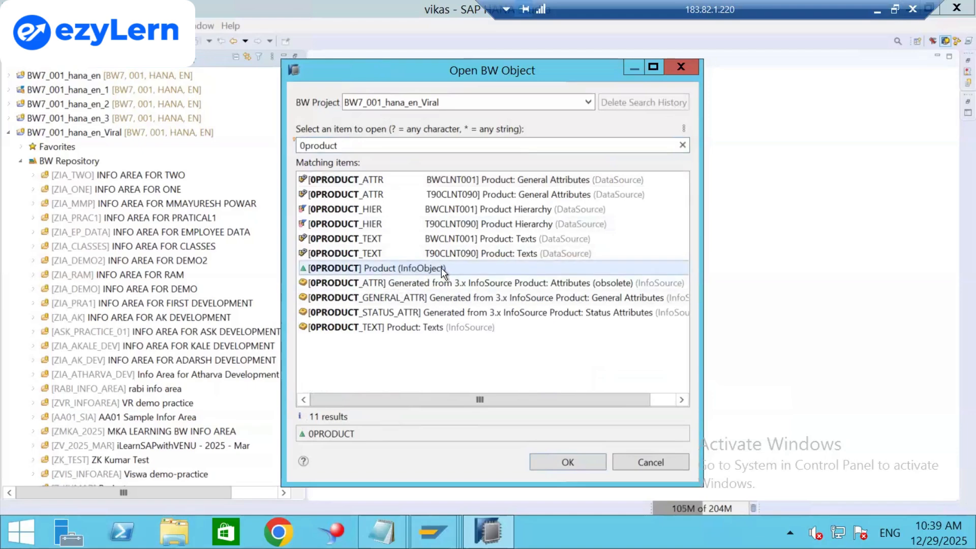
pyautogui.click(555, 461)
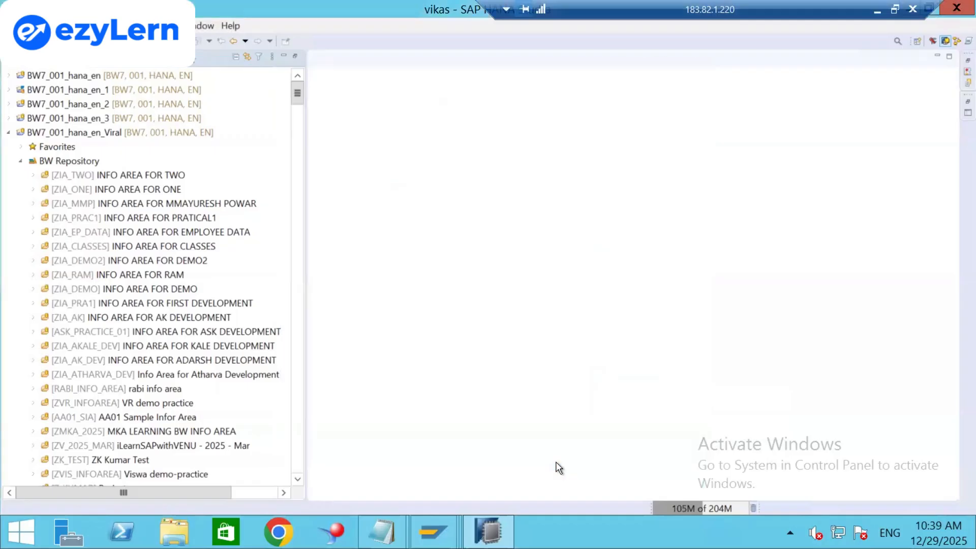
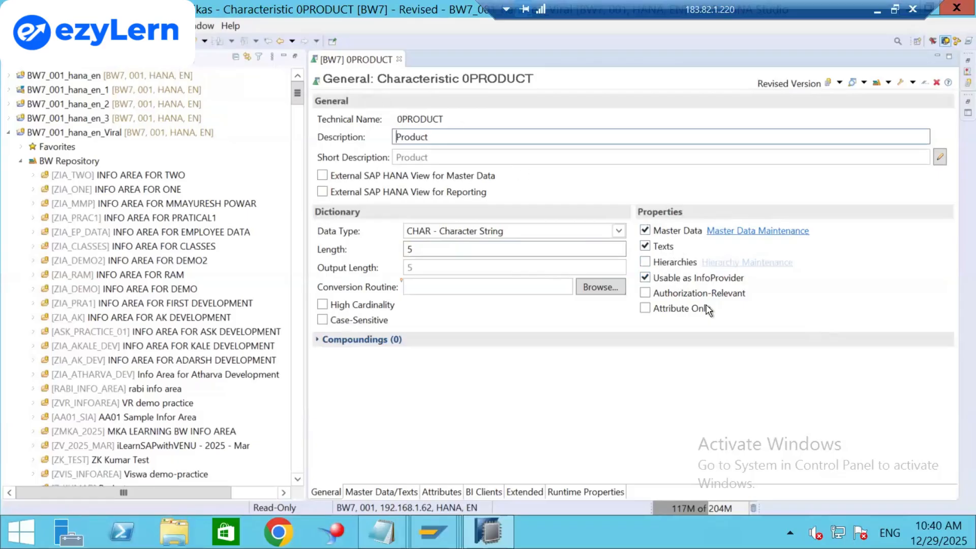
# Replace 0PRODUCT's length of 5 with 6, switching the characteristic to an editable revised version.
pyautogui.moveTo(708, 310)
pyautogui.click(436, 248)
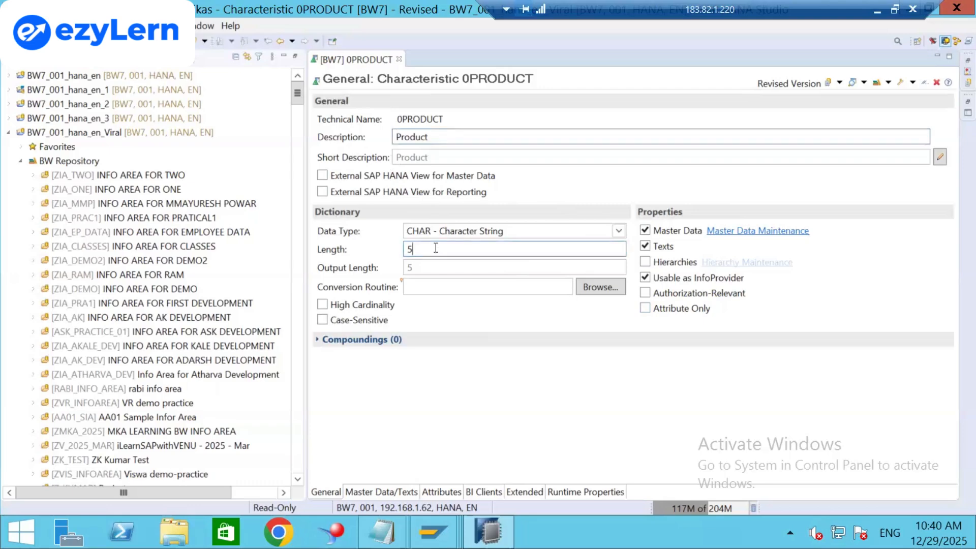
pyautogui.press('BackSpace')
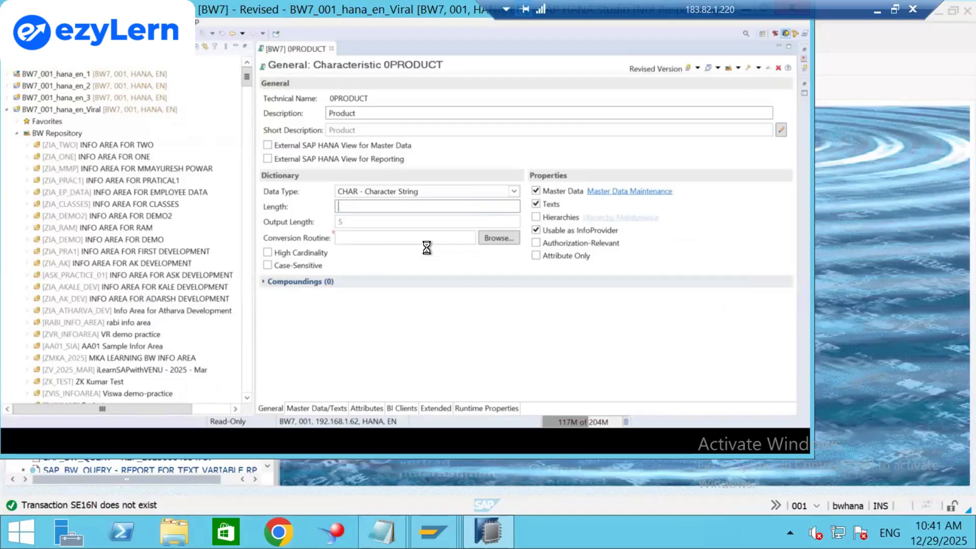
pyautogui.write('6')
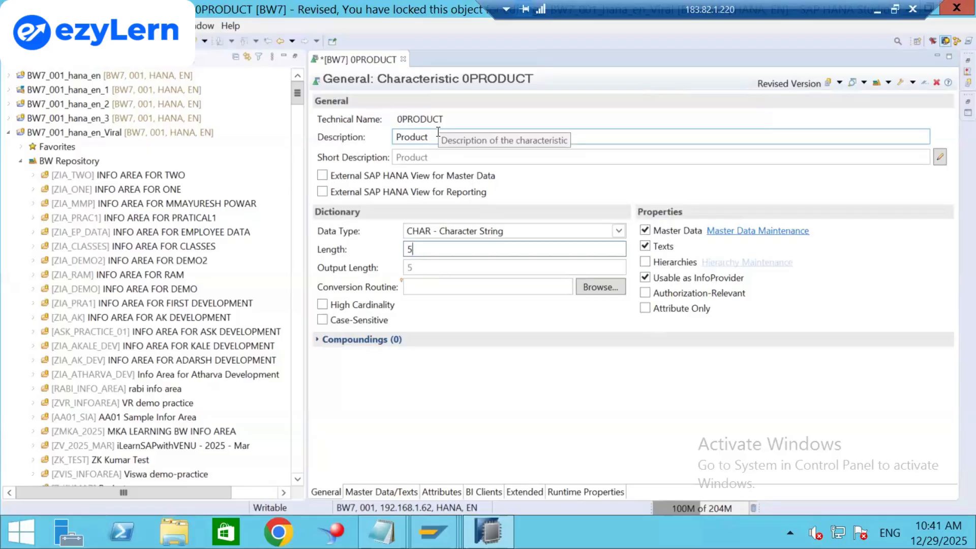
# Review 0PRODUCT's Master Data/Texts settings, then minimise the remote session to reach the Excel notes.
pyautogui.click(365, 492)
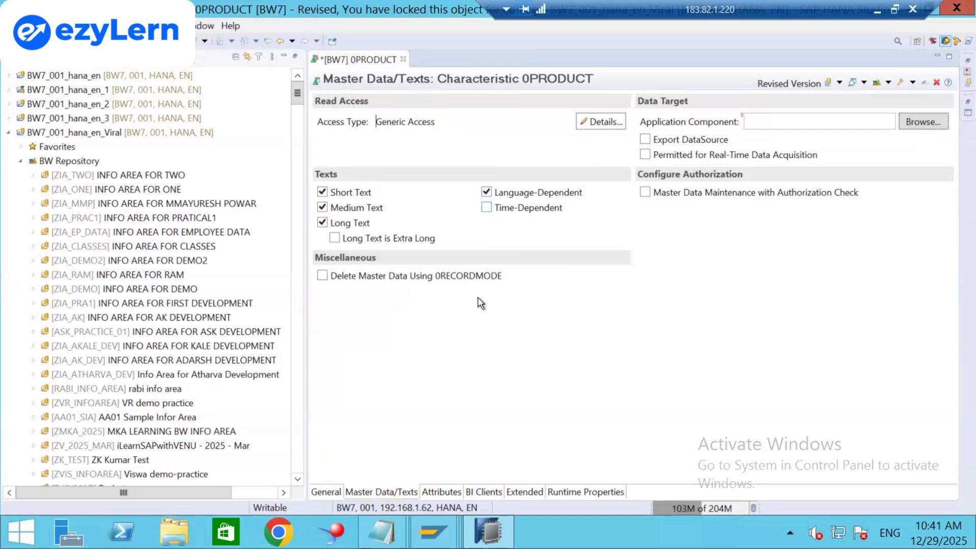
pyautogui.click(875, 10)
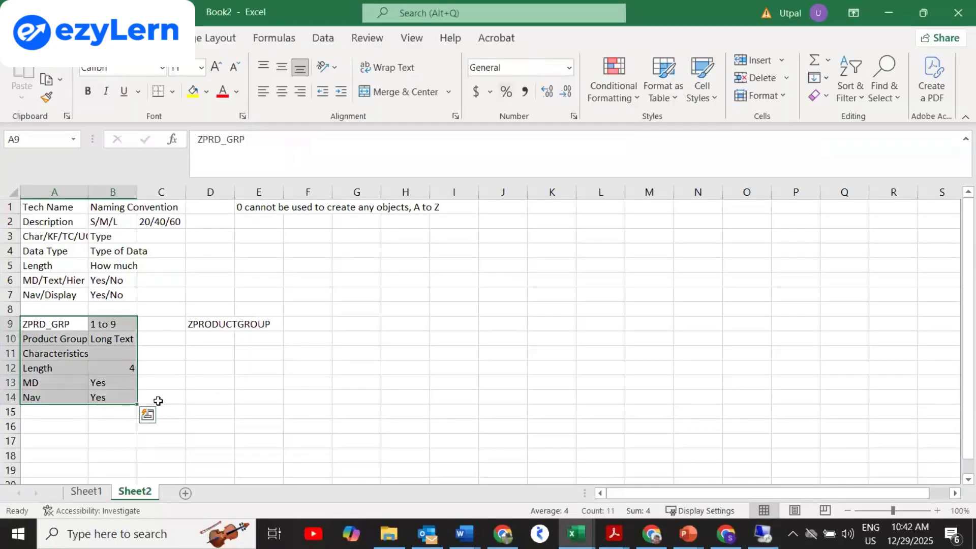
# Note 'Text - Language Dependent or not' in A15 and 'Time dependent or not' in A16.
pyautogui.click(42, 410)
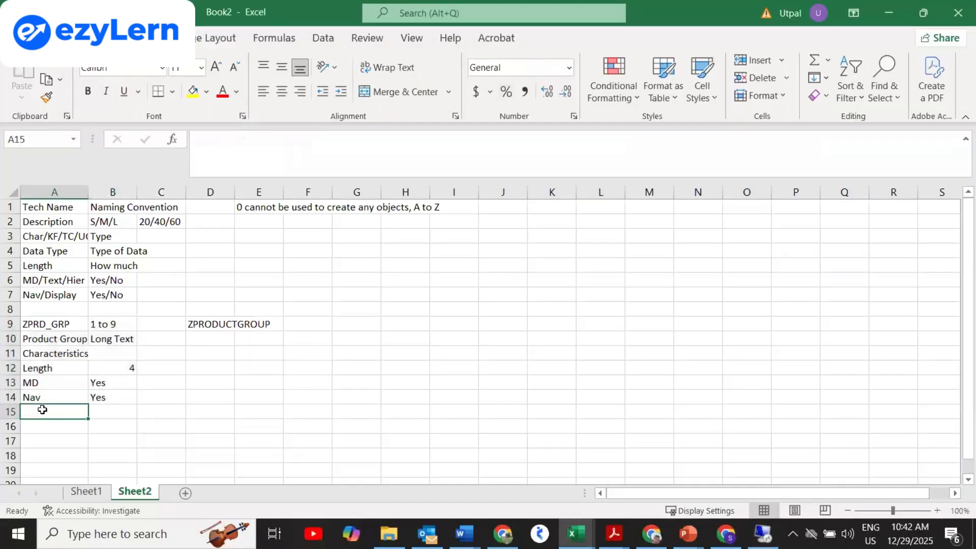
pyautogui.write('Lang')
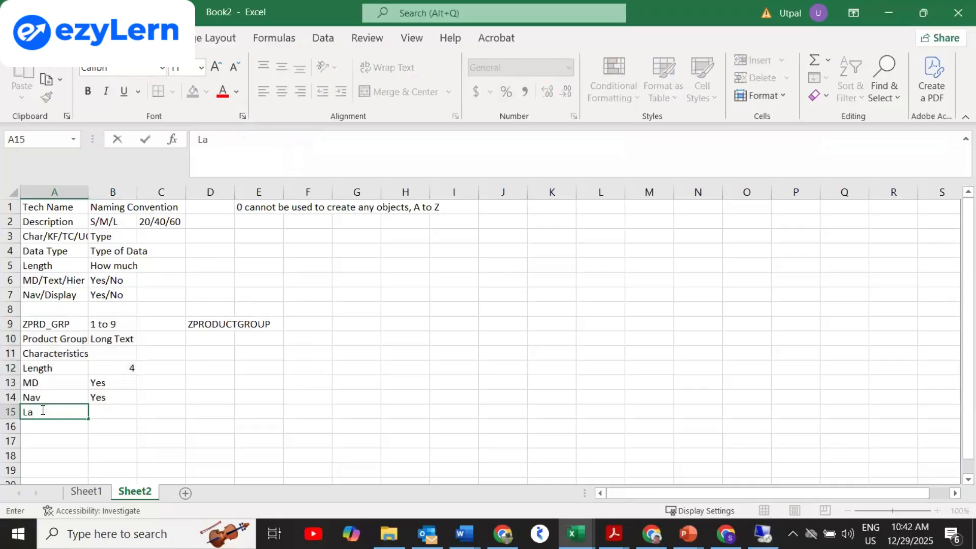
pyautogui.press('BackSpace')
pyautogui.press('BackSpace')
pyautogui.press('BackSpace')
pyautogui.press('BackSpace')
pyautogui.write('Text - LK')
pyautogui.press('BackSpace')
pyautogui.write('anguage')
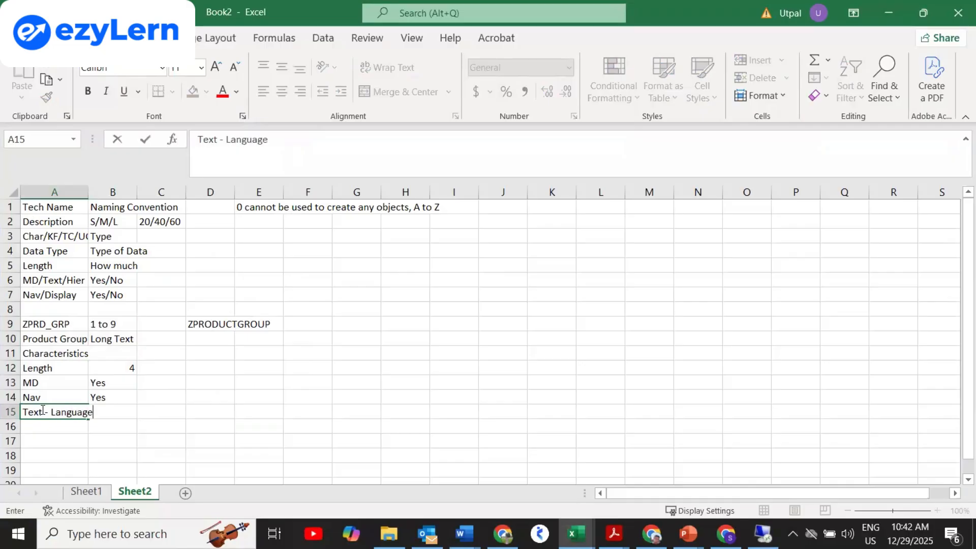
pyautogui.write(' Depende')
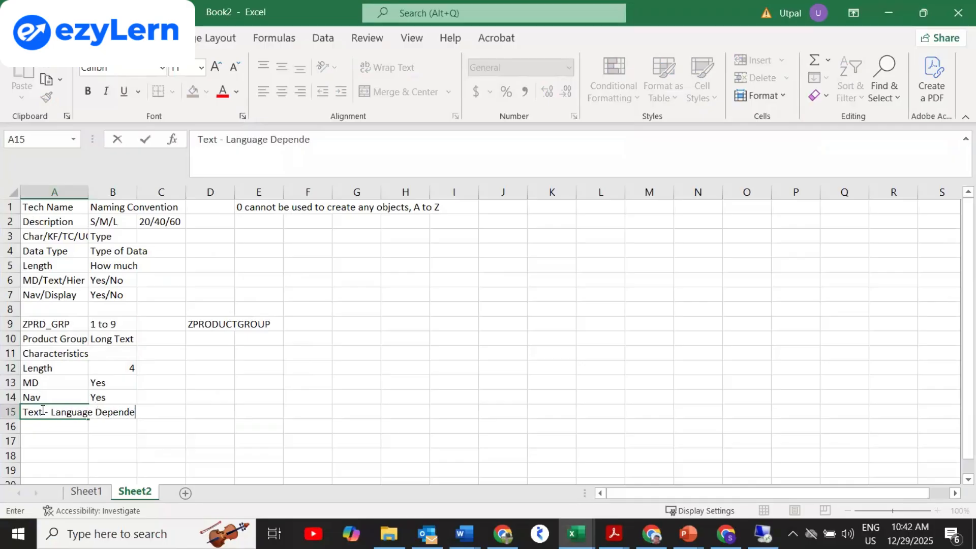
pyautogui.write('nt or not')
pyautogui.press('Return')
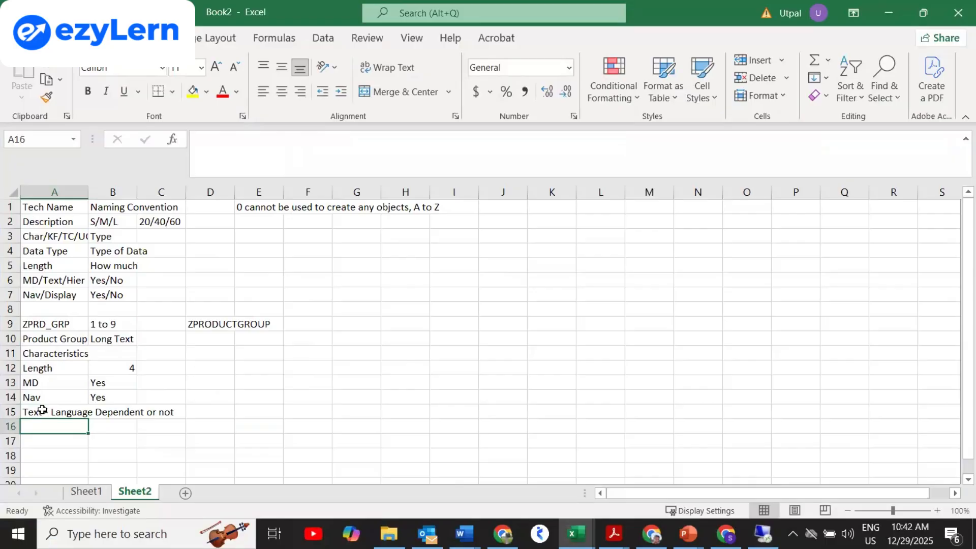
pyautogui.write('Time depend')
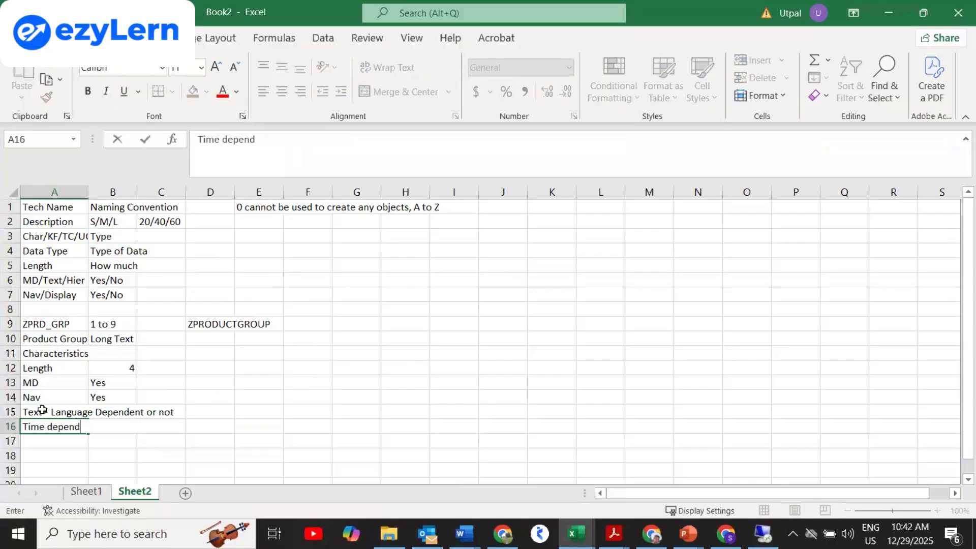
pyautogui.write('ent or not')
pyautogui.press('Return')
pyautogui.hotkey('alt', 'Tab')
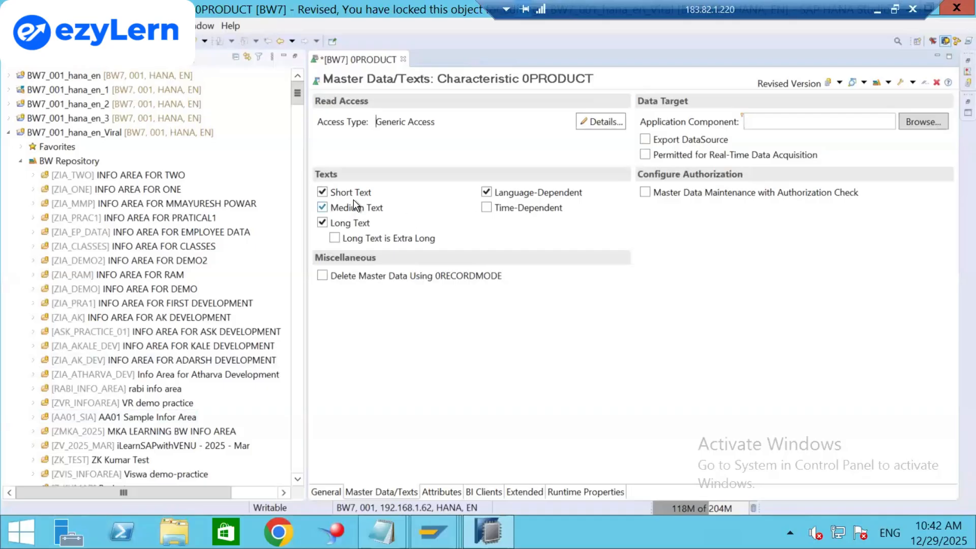
# Show 0PRODUCT's Attributes page with its 21 display and navigation attributes.
pyautogui.moveTo(525, 204)
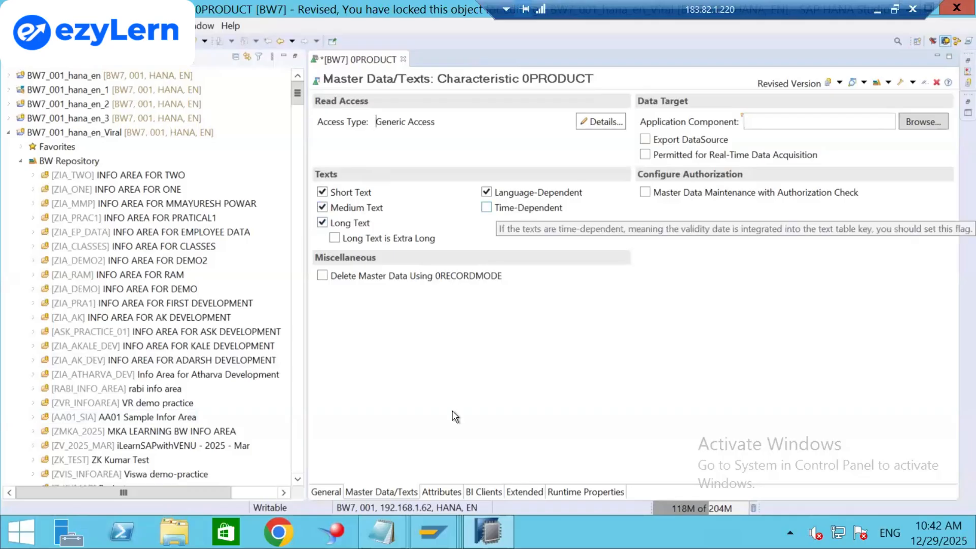
pyautogui.click(439, 492)
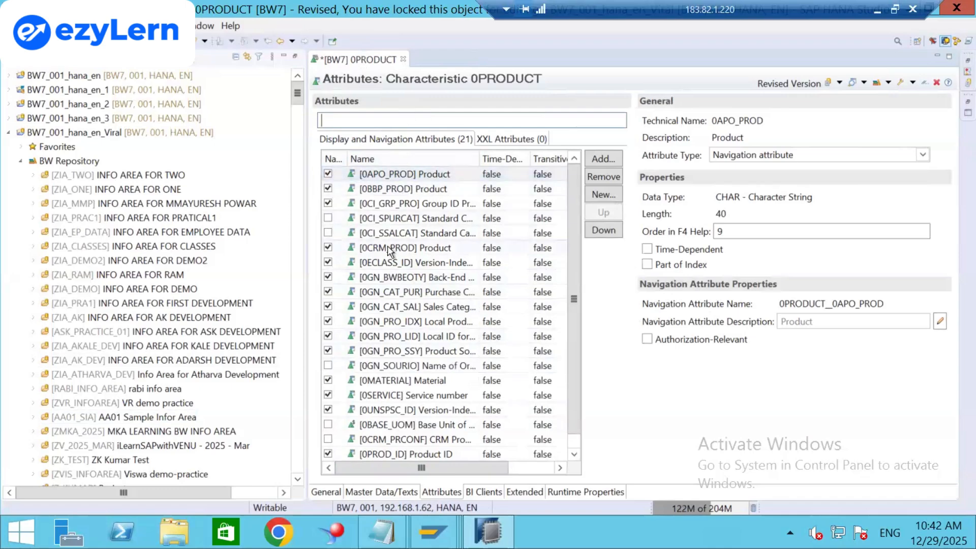
# Review 0PRODUCT's BI Clients, Extended and Runtime Properties pages, then return to General.
pyautogui.click(480, 492)
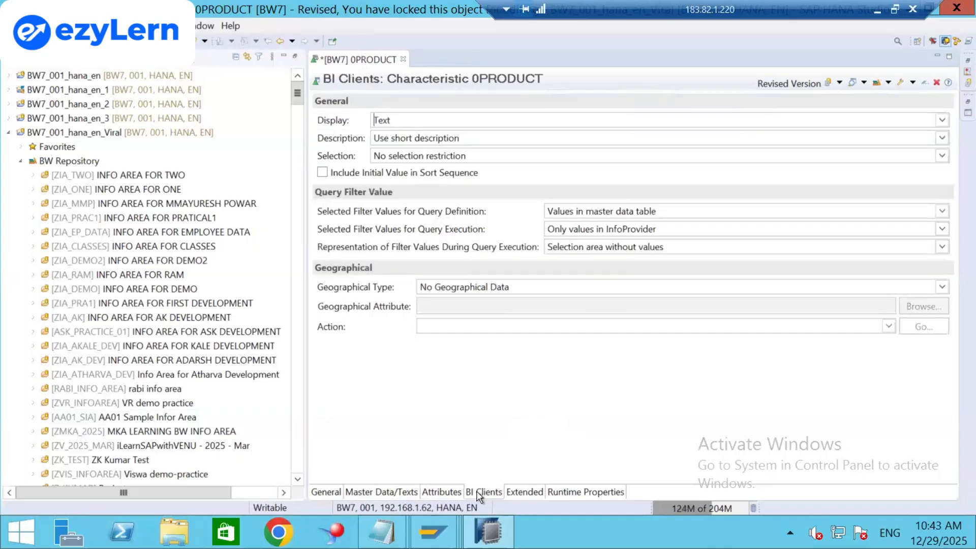
pyautogui.click(516, 491)
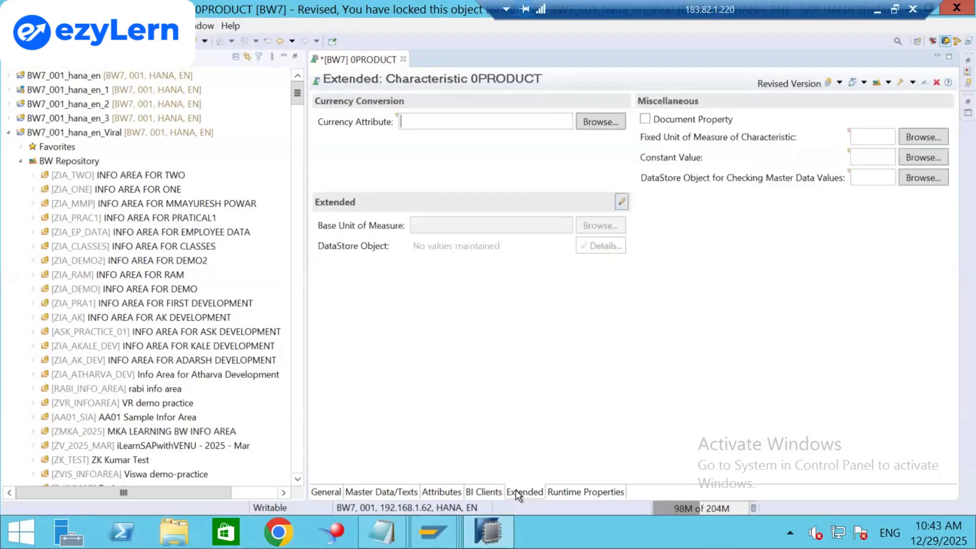
pyautogui.click(550, 491)
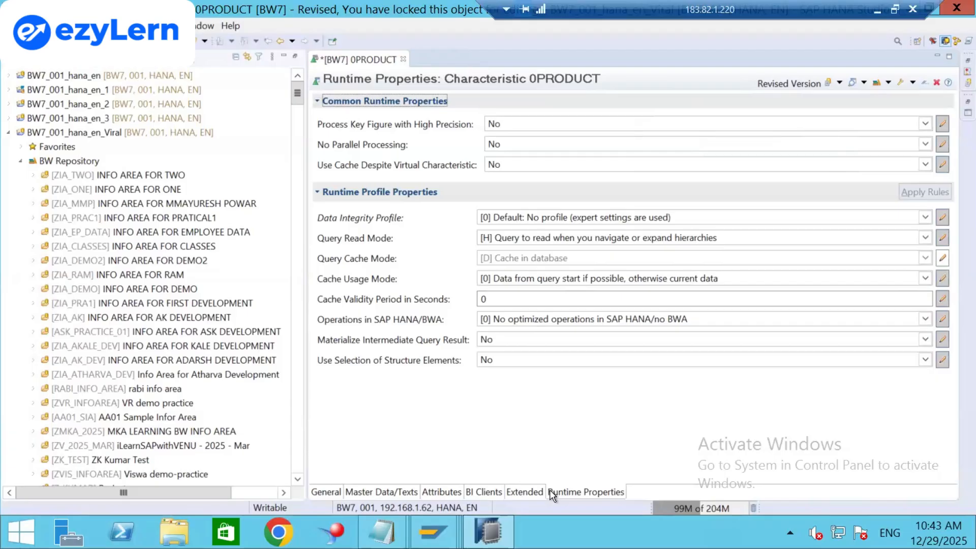
pyautogui.click(320, 492)
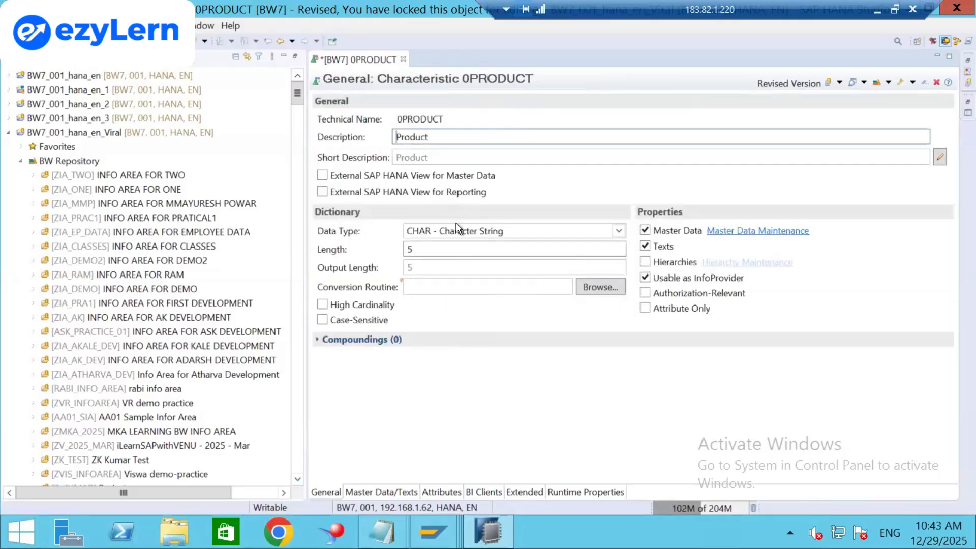
# Bring up the New submenu for the BW7_001_hana_en_Viral project.
pyautogui.click(98, 135)
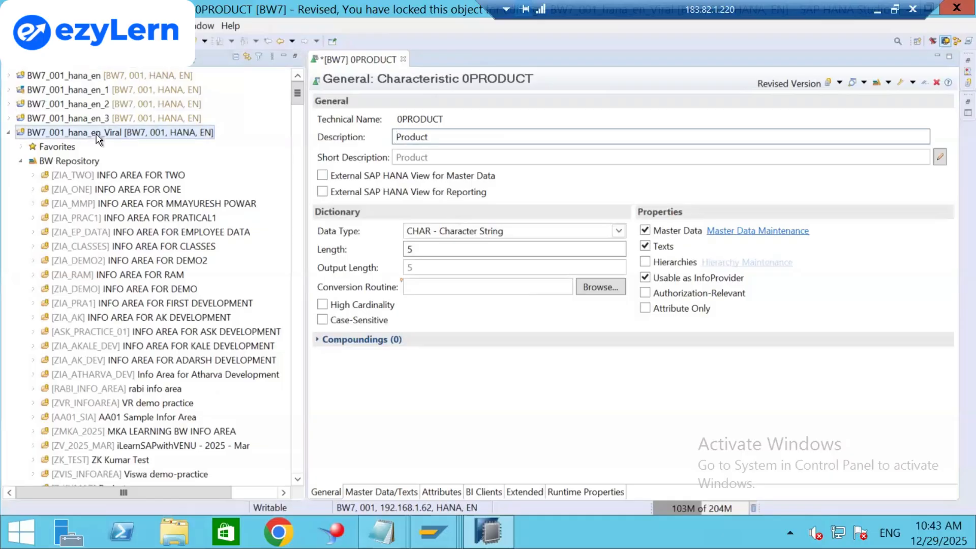
pyautogui.rightClick(98, 138)
pyautogui.moveTo(122, 144)
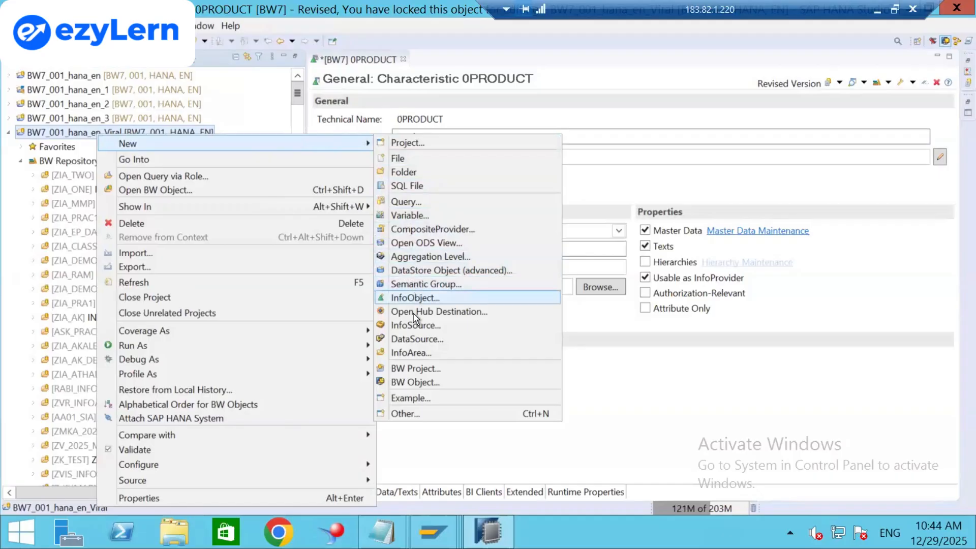
# Create InfoArea ZIA_VIRAL123, described 'Info Area for Viral Training', and add it to favourites.
pyautogui.click(410, 352)
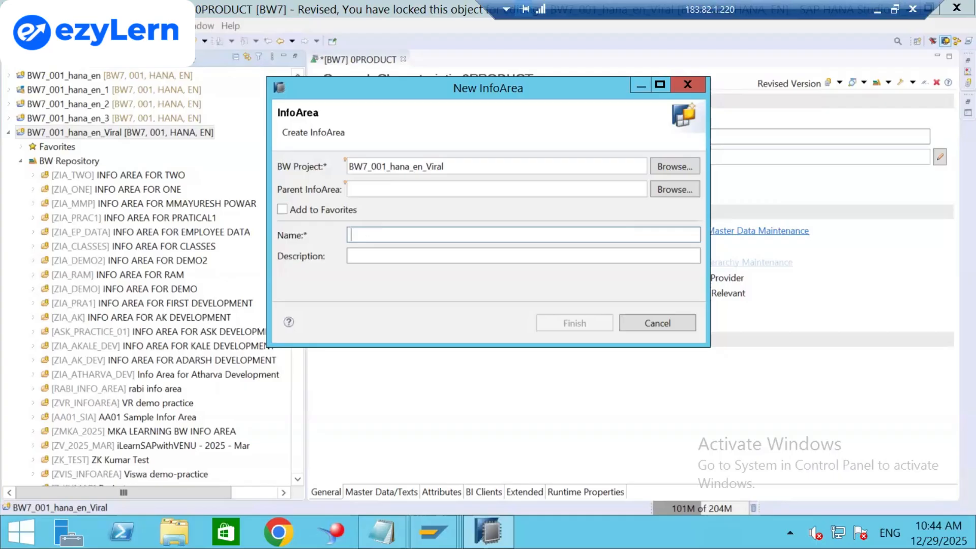
pyautogui.write('Z')
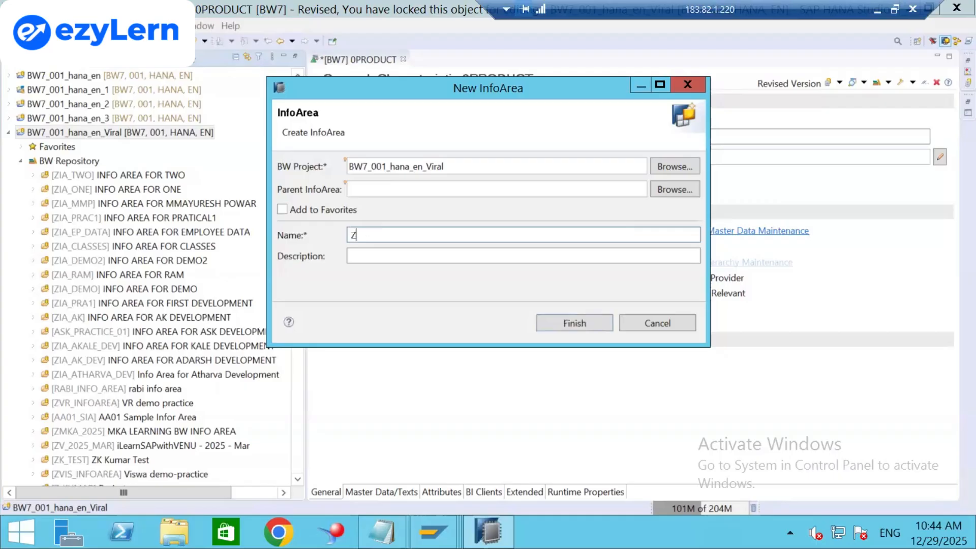
pyautogui.write('IA_VIRAL')
pyautogui.write('123')
pyautogui.rightClick(389, 257)
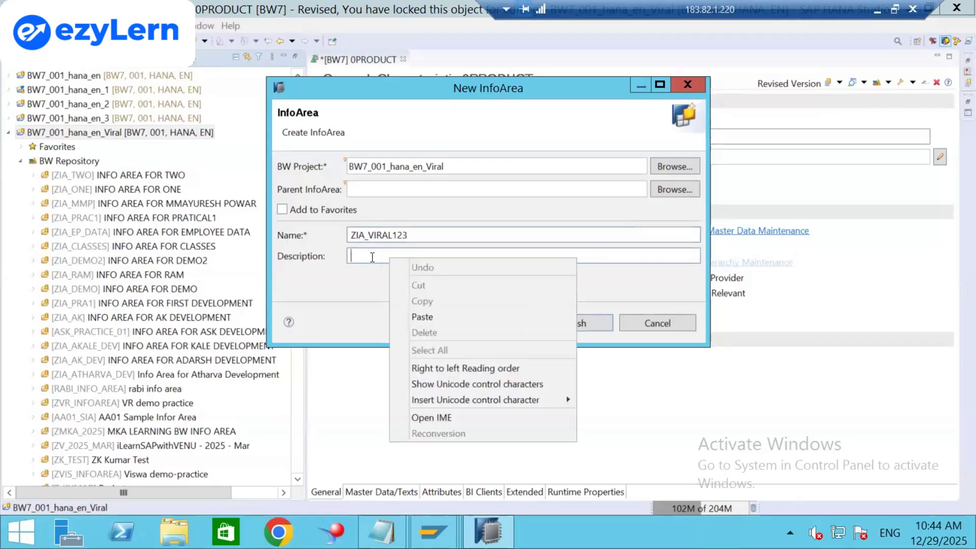
pyautogui.click(372, 256)
pyautogui.write('iN')
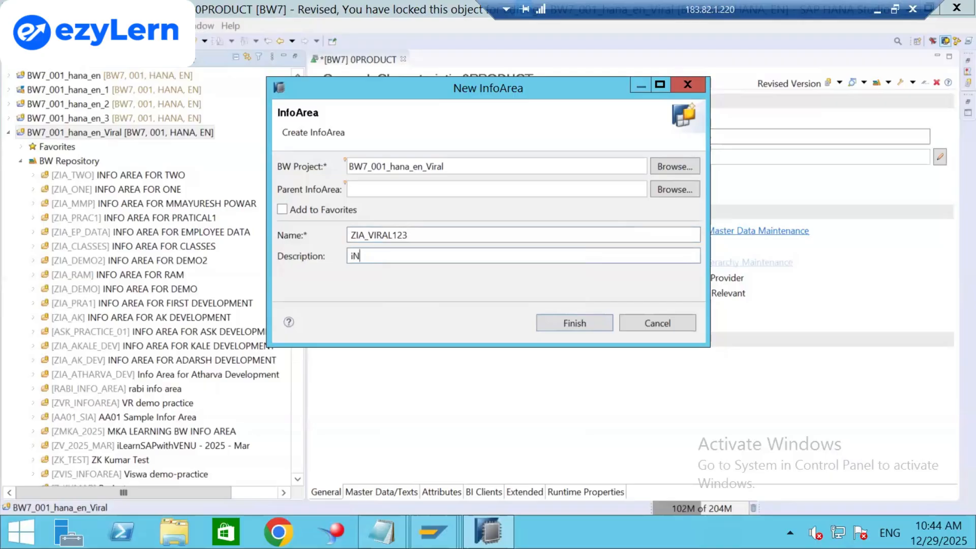
pyautogui.press('BackSpace')
pyautogui.press('BackSpace')
pyautogui.write('Info Area for Viral Training')
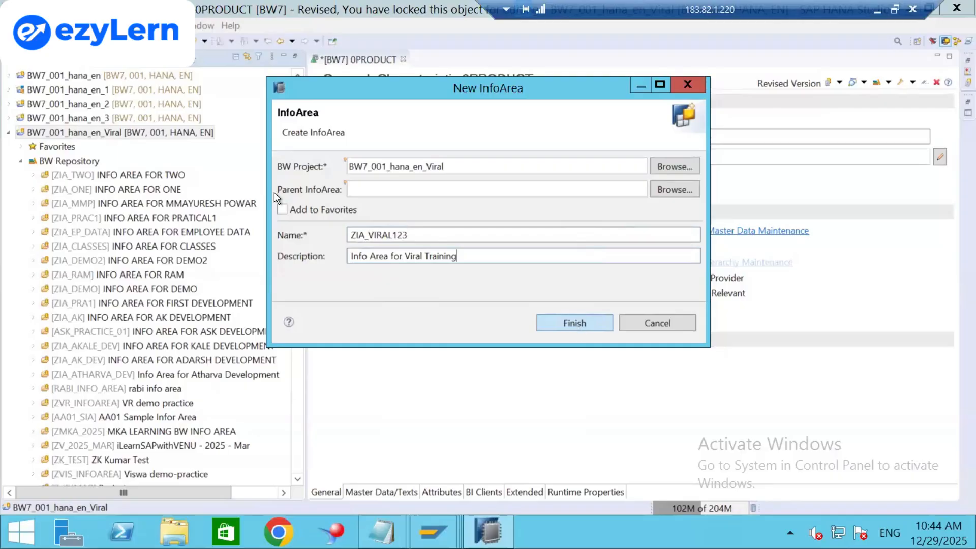
pyautogui.click(282, 209)
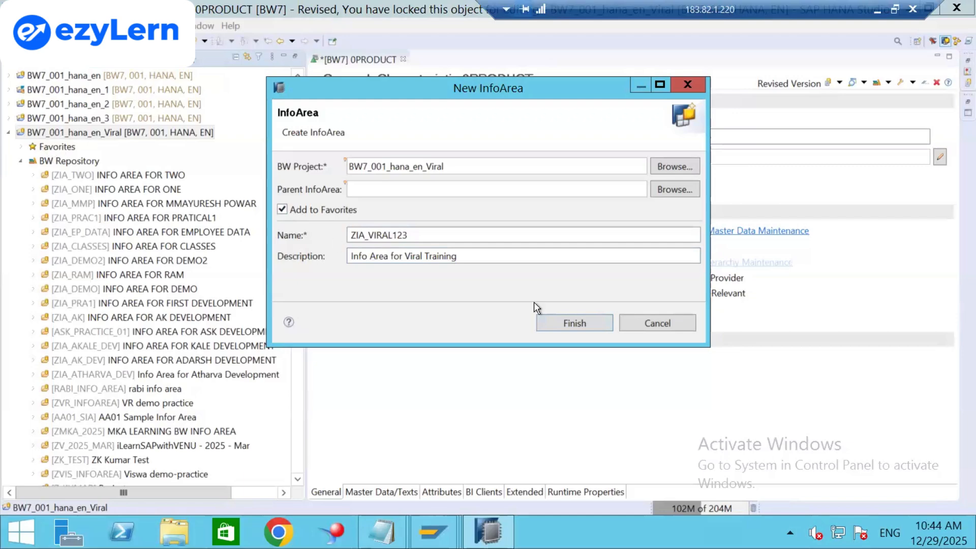
pyautogui.click(560, 326)
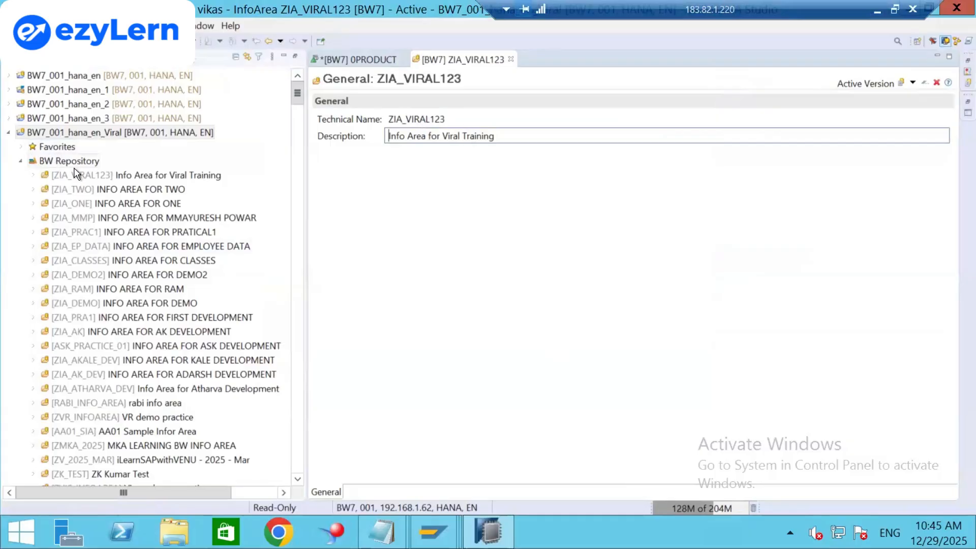
pyautogui.click(21, 148)
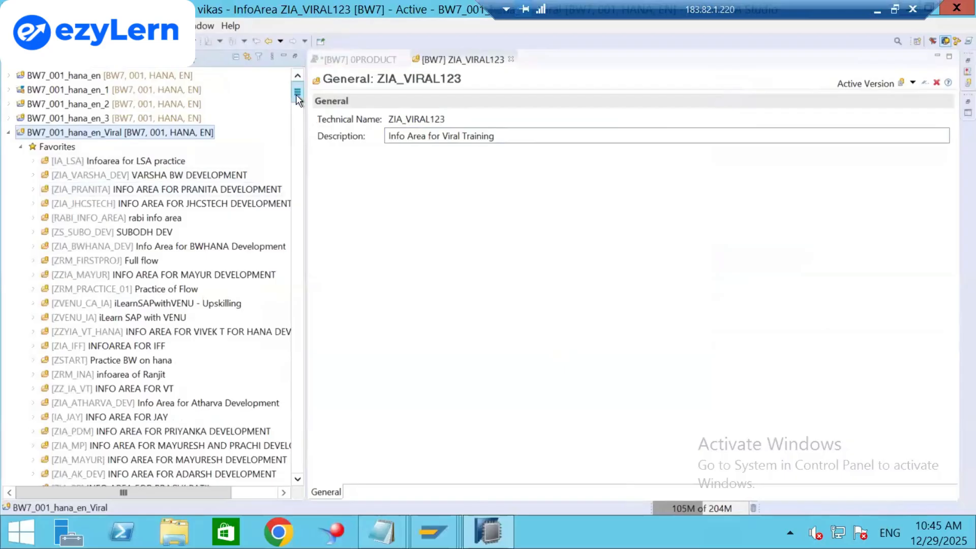
pyautogui.moveTo(296, 94); pyautogui.dragTo(297, 122)
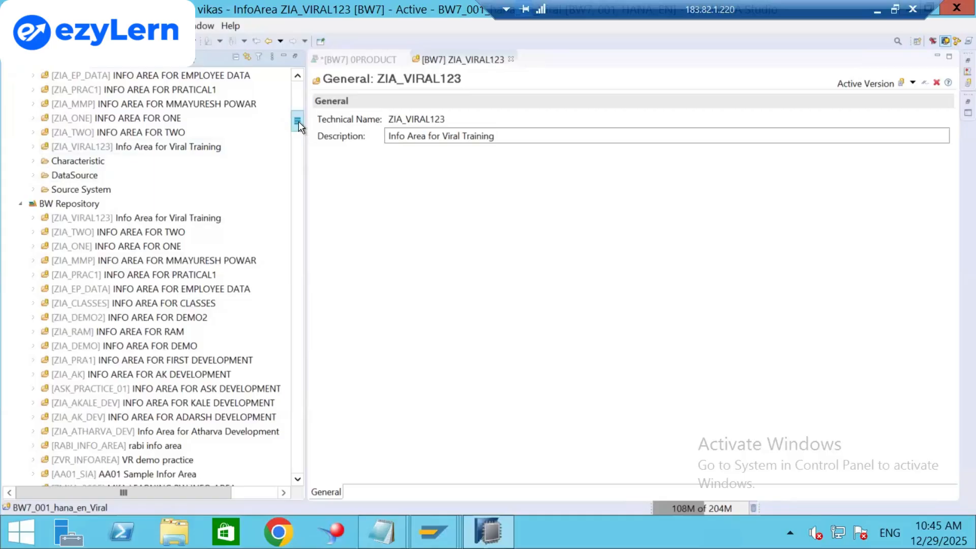
pyautogui.moveTo(298, 121); pyautogui.dragTo(299, 59)
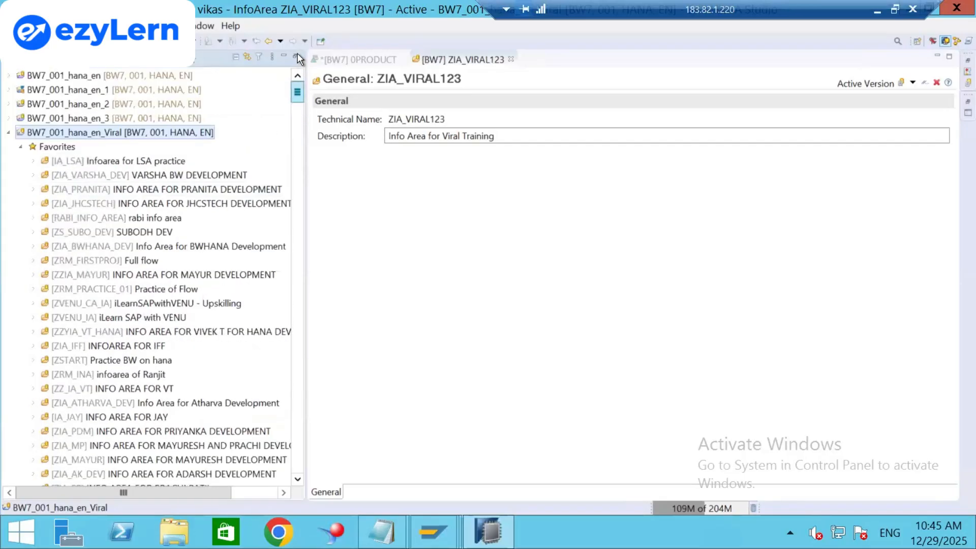
pyautogui.rightClick(169, 135)
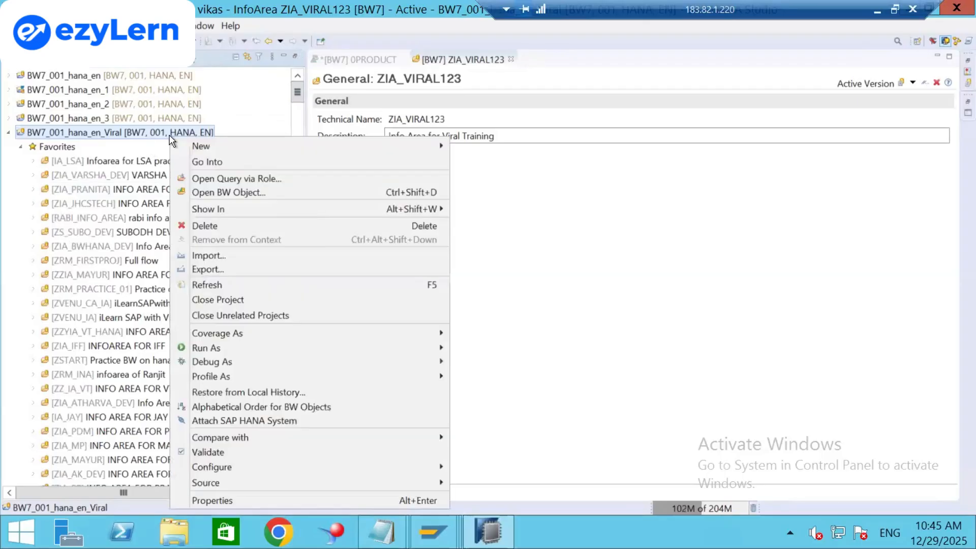
pyautogui.moveTo(203, 145)
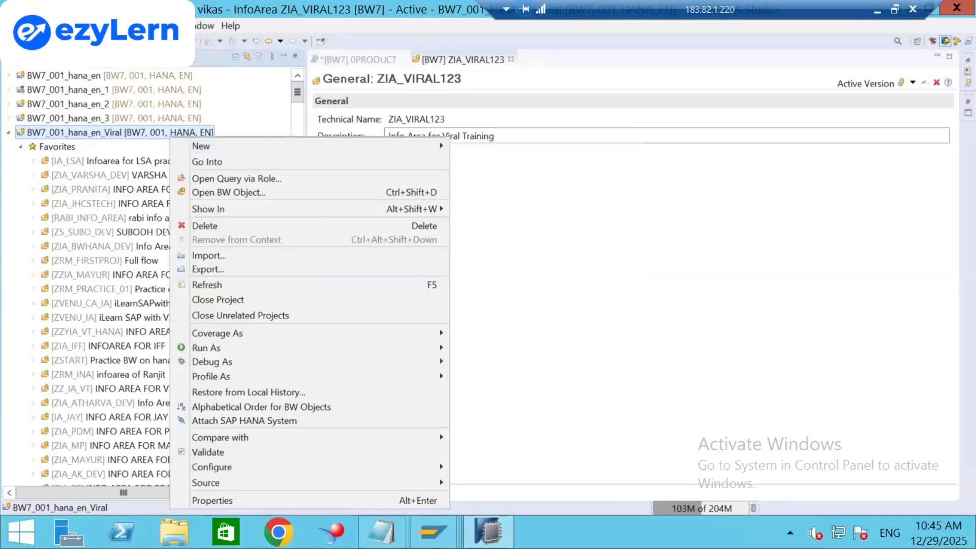
pyautogui.click(11, 26)
pyautogui.moveTo(32, 42)
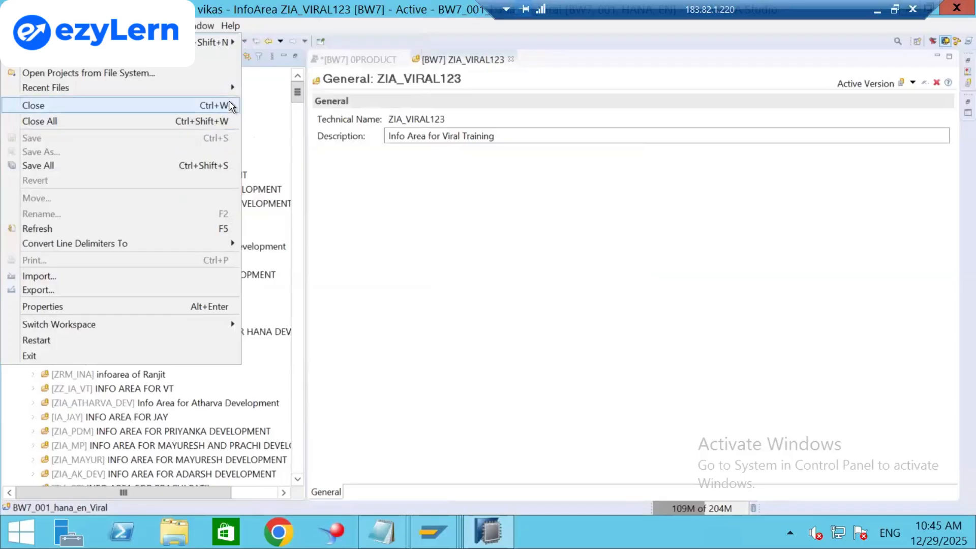
pyautogui.click(292, 96)
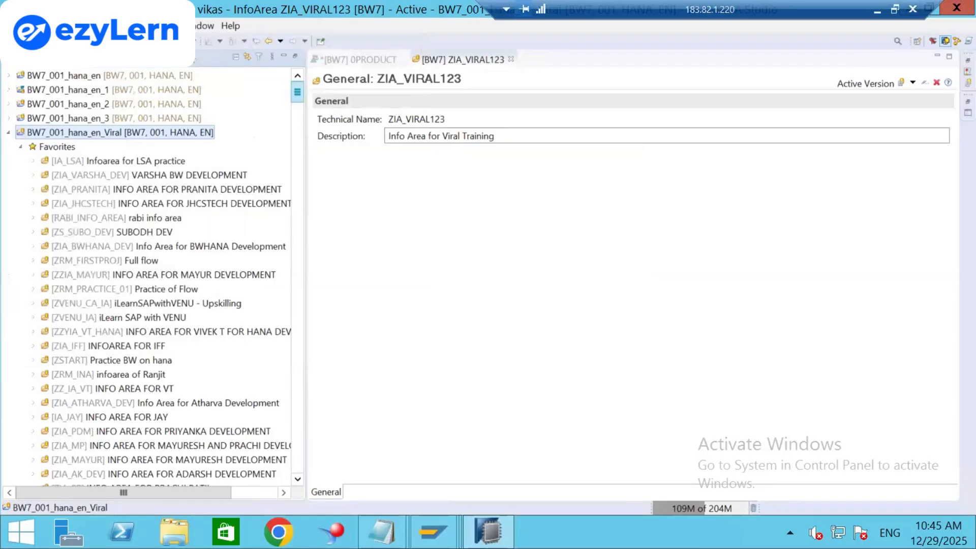
# Start a new InfoObject in the BW7_001_hana_en_Viral project via New > InfoObject.
pyautogui.rightClick(86, 134)
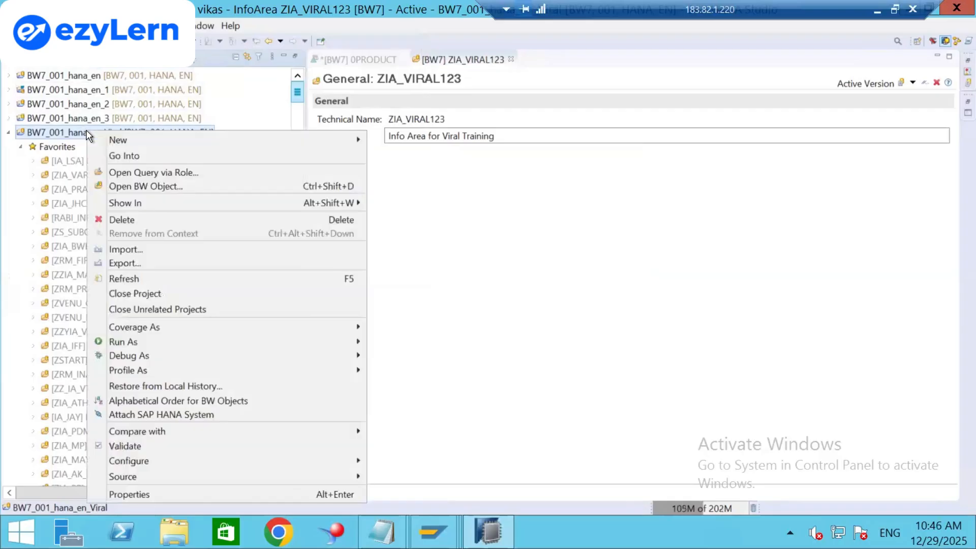
pyautogui.moveTo(128, 148)
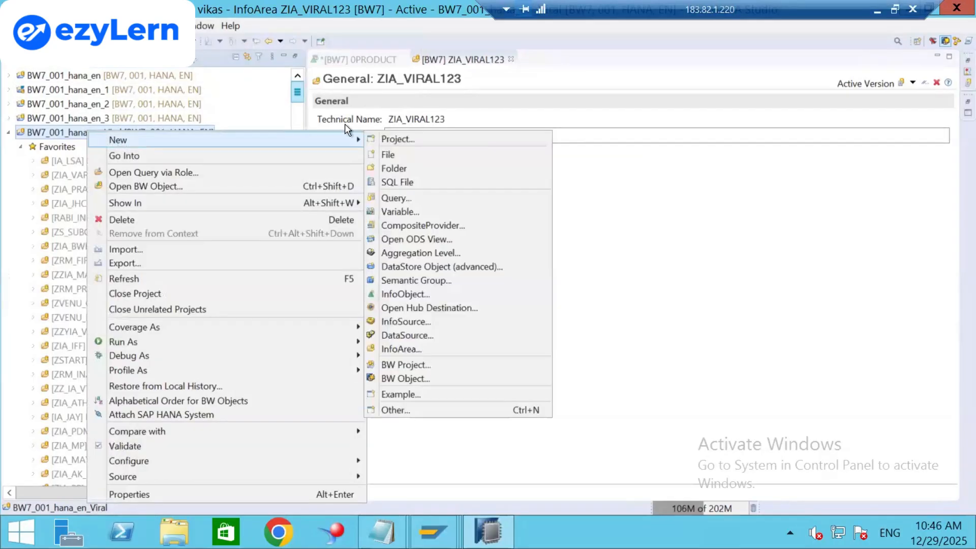
pyautogui.click(404, 295)
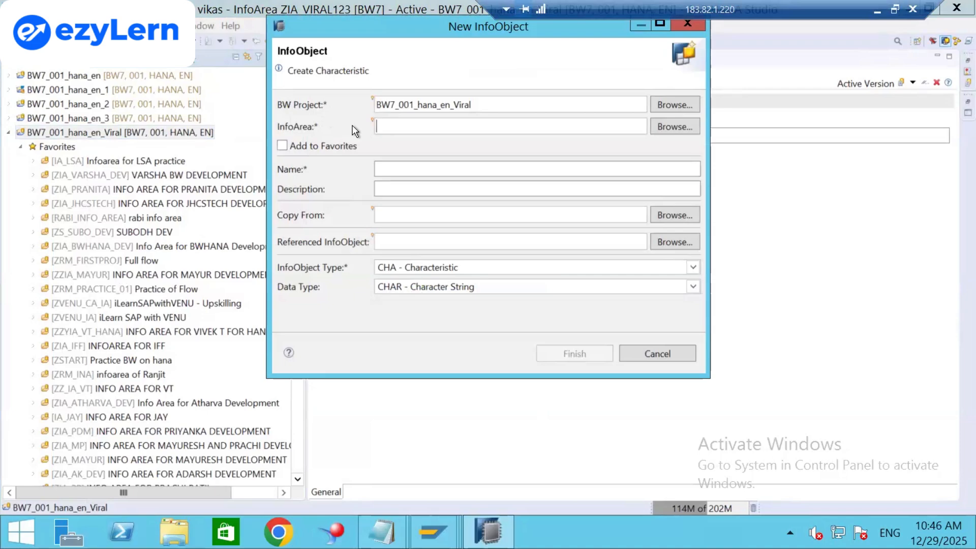
# Pick ZIA_VIRAL123 as the InfoArea from the Browse list filtered on ZIA.
pyautogui.write('ZIA')
pyautogui.click(672, 125)
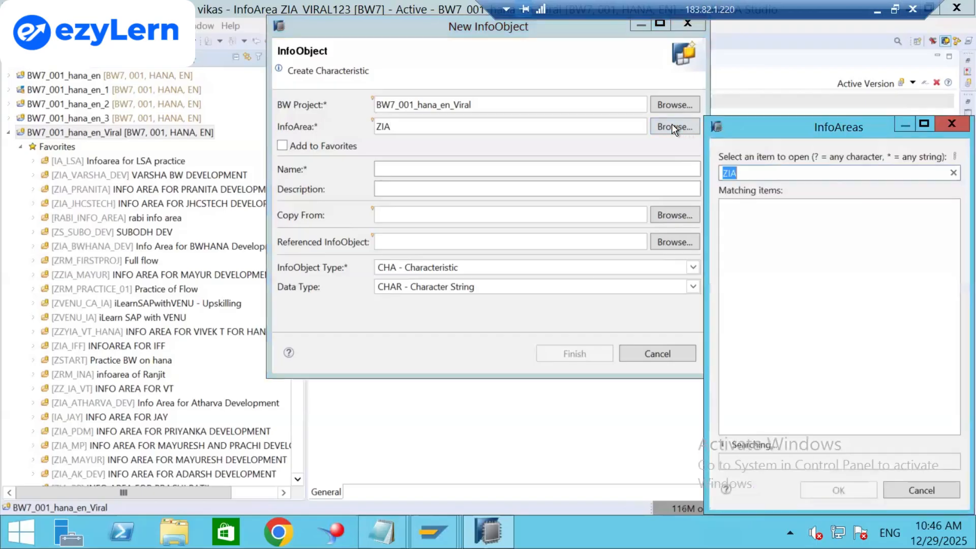
pyautogui.moveTo(734, 123); pyautogui.dragTo(502, 104)
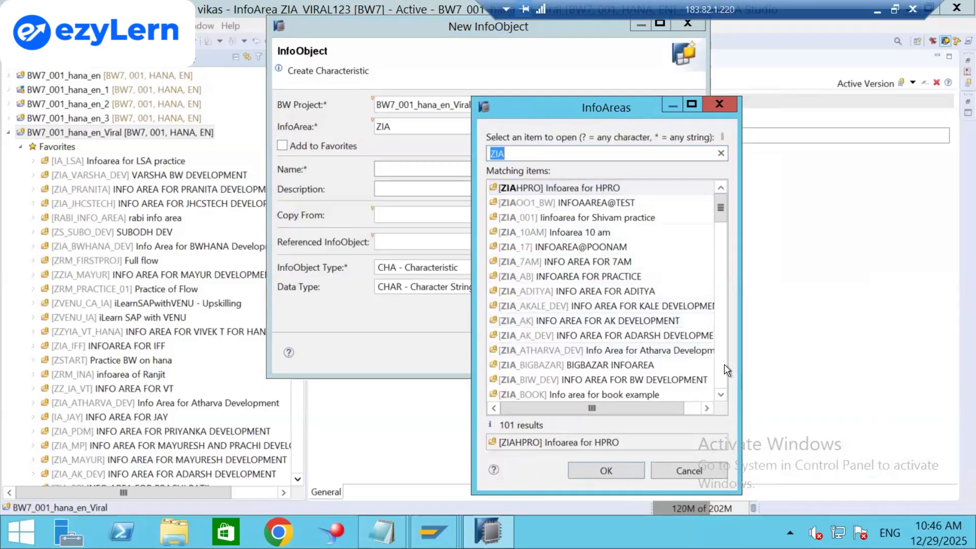
pyautogui.scroll(-20, 723, 366)
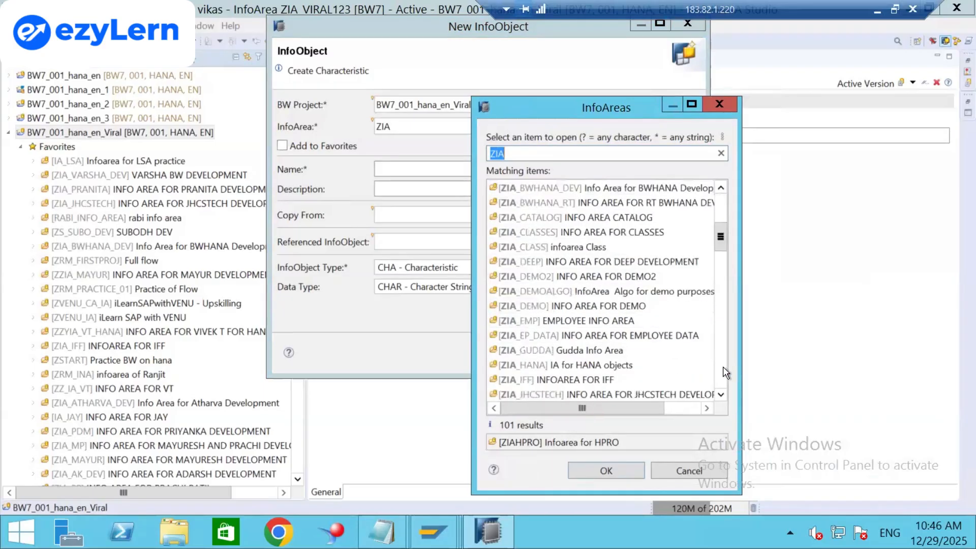
pyautogui.scroll(-9, 722, 367)
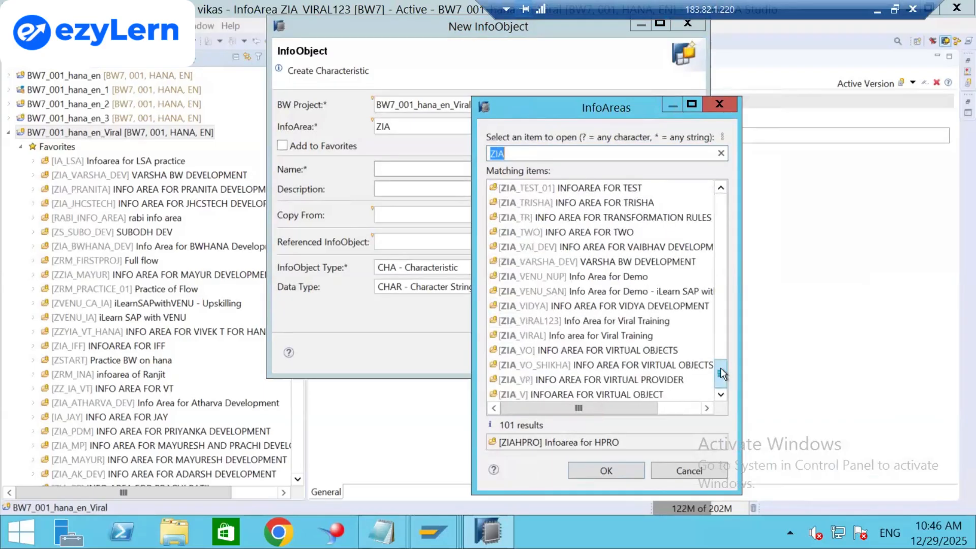
pyautogui.rightClick(722, 384)
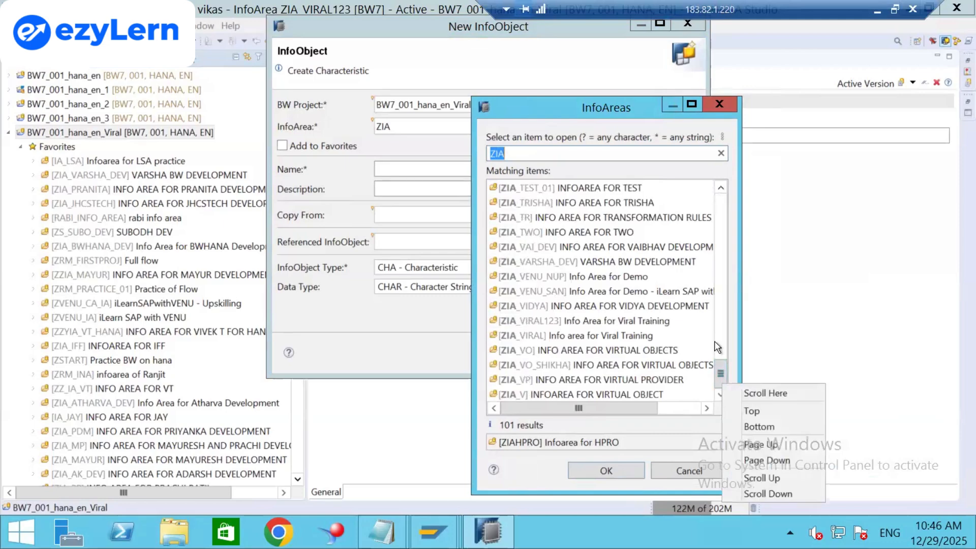
pyautogui.click(555, 322)
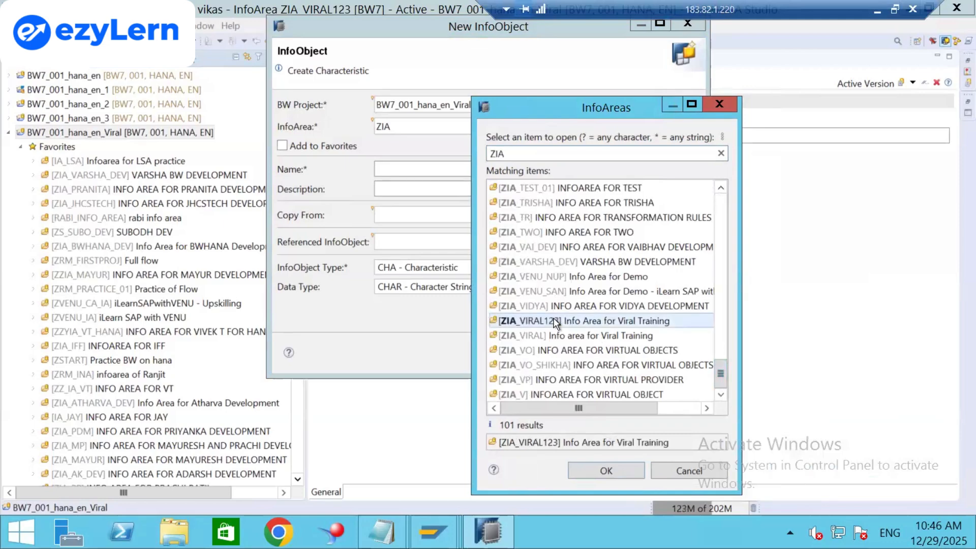
pyautogui.click(588, 471)
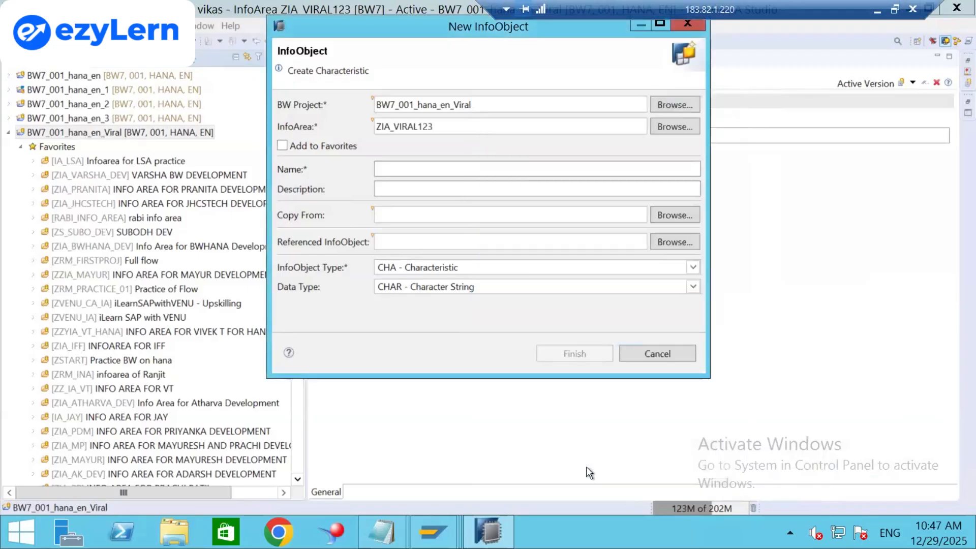
# Tick Add to Favorites and look up the planned technical name in Excel cell A9.
pyautogui.click(282, 147)
pyautogui.click(405, 169)
pyautogui.hotkey('alt', 'Tab')
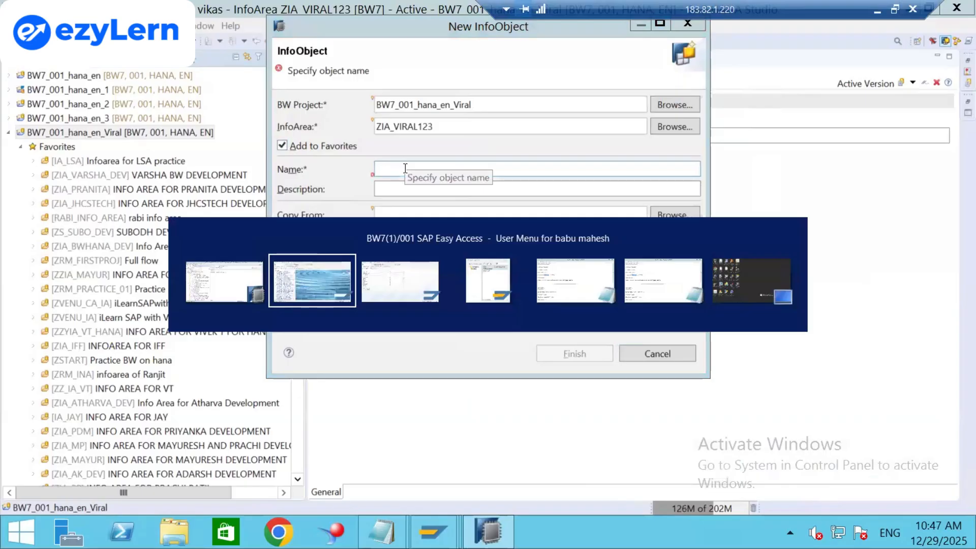
pyautogui.hotkey('alt', 'Tab')
pyautogui.hotkey('alt', 'Tab')
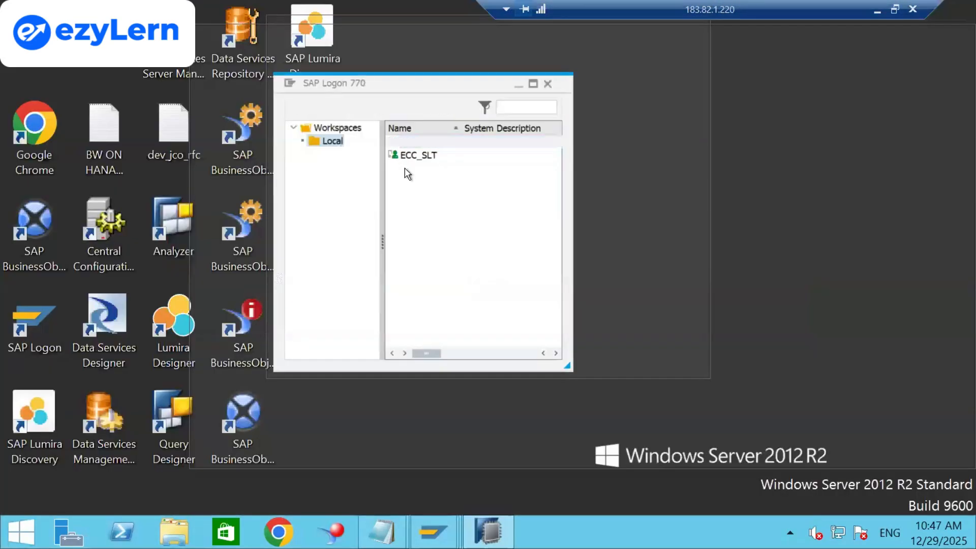
pyautogui.hotkey('alt', 'Tab')
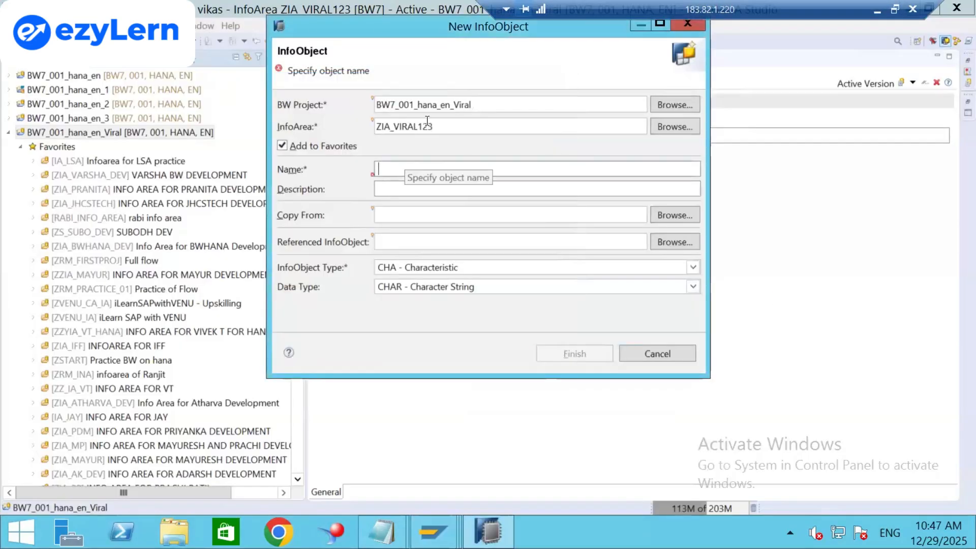
pyautogui.click(874, 7)
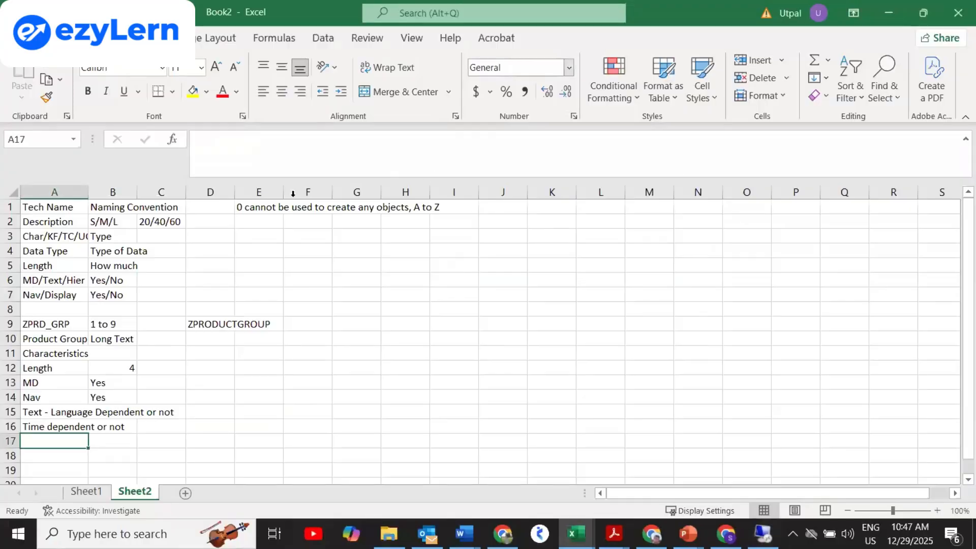
pyautogui.click(47, 326)
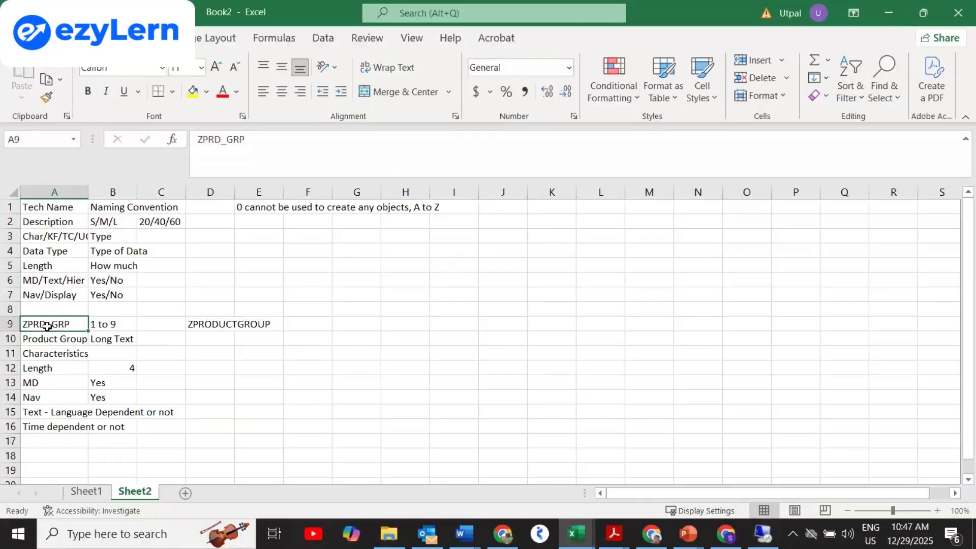
pyautogui.hotkey('ctrl', 'c')
pyautogui.hotkey('alt', 'Tab')
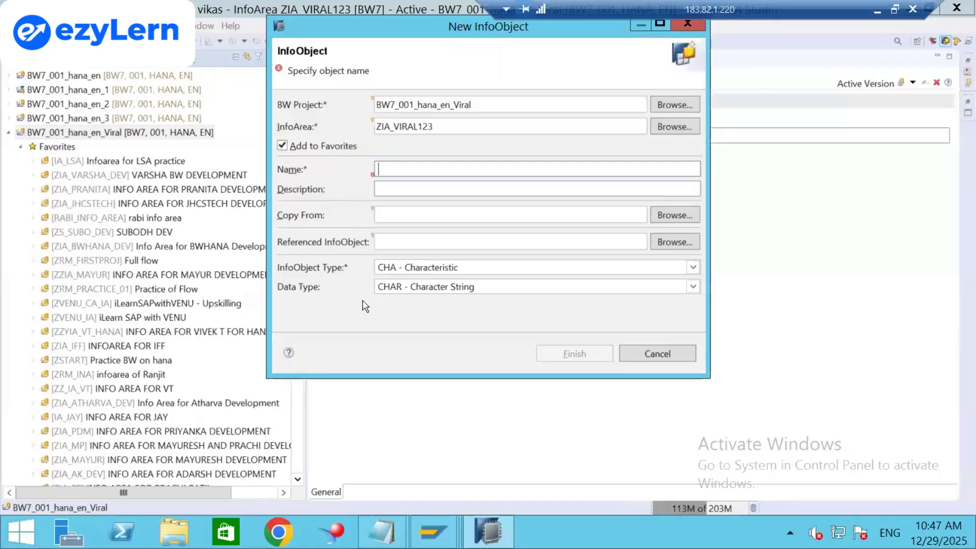
# Enter name ZPRD_GROUP and description 'Product Group' for the new characteristic.
pyautogui.write('ZPRD')
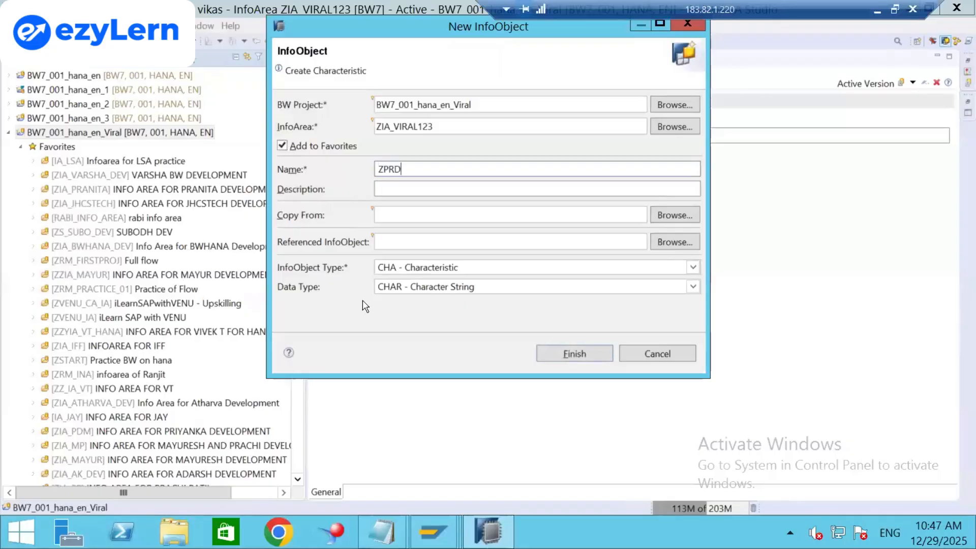
pyautogui.write('_GROUP')
pyautogui.click(406, 191)
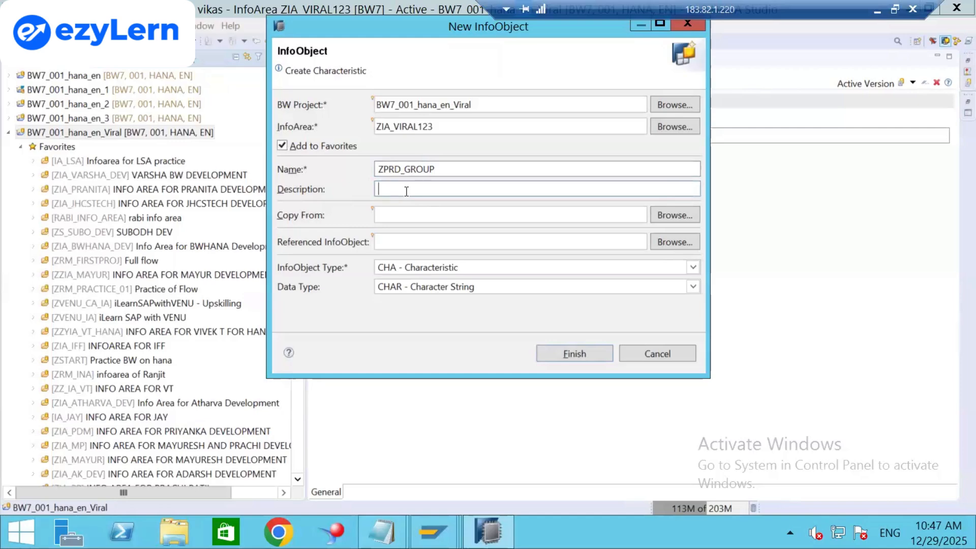
pyautogui.write('m')
pyautogui.press('BackSpace')
pyautogui.write('prod')
pyautogui.press('BackSpace')
pyautogui.press('BackSpace')
pyautogui.press('BackSpace')
pyautogui.press('BackSpace')
pyautogui.write('Product Group')
# Review the InfoObject Type choices unchanged, then list the CHAR, NUMC, DATS and TIMS data types.
pyautogui.click(692, 268)
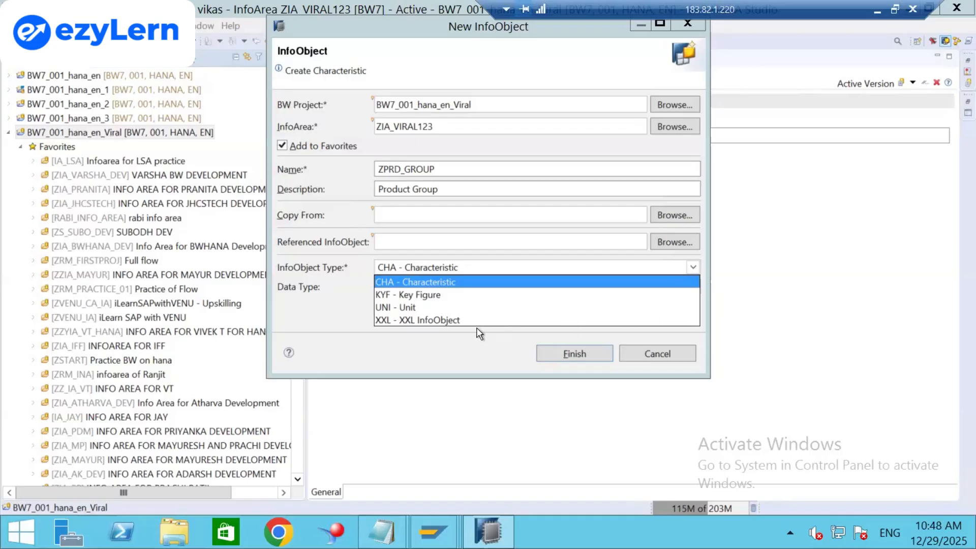
pyautogui.click(307, 317)
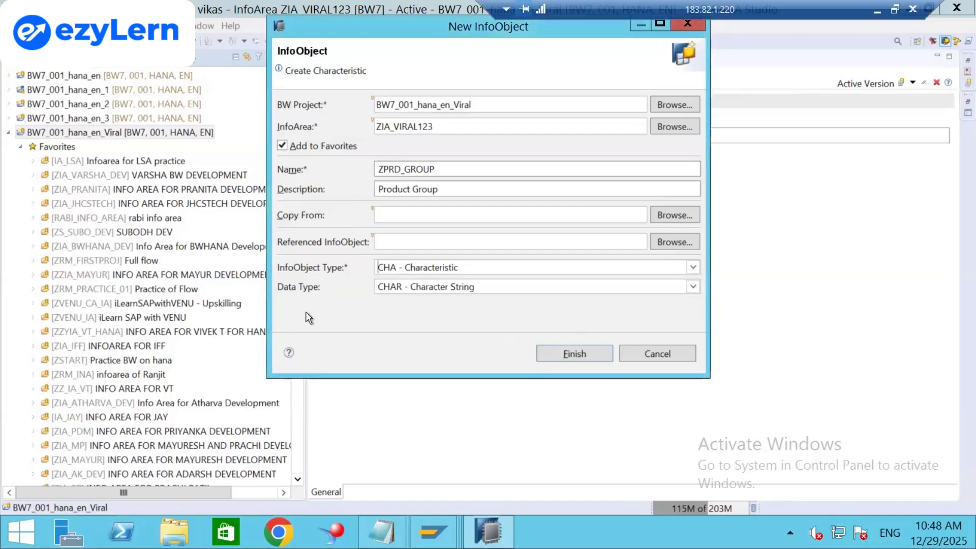
pyautogui.click(694, 287)
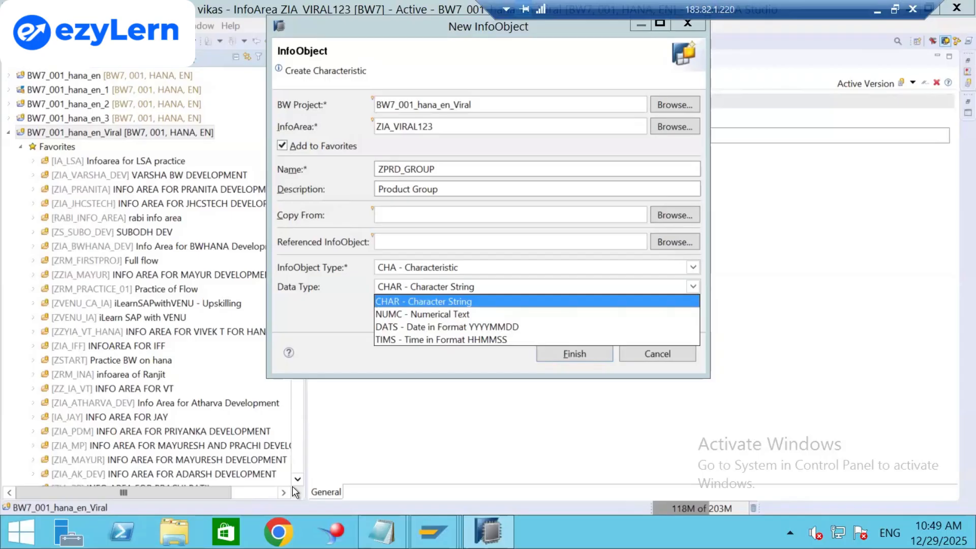
# Google 'difference between char and numc in sap' in Chrome and skim the results.
pyautogui.click(278, 531)
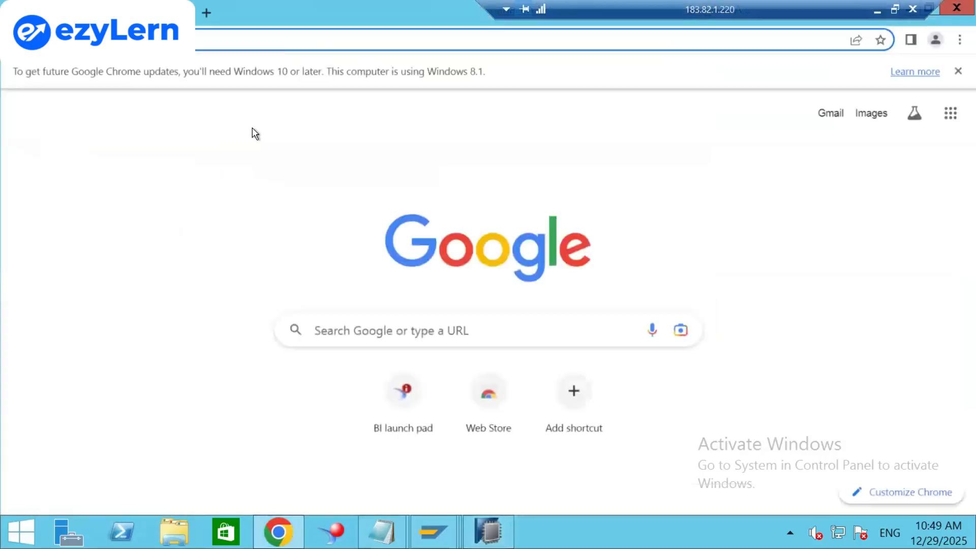
pyautogui.write('Char')
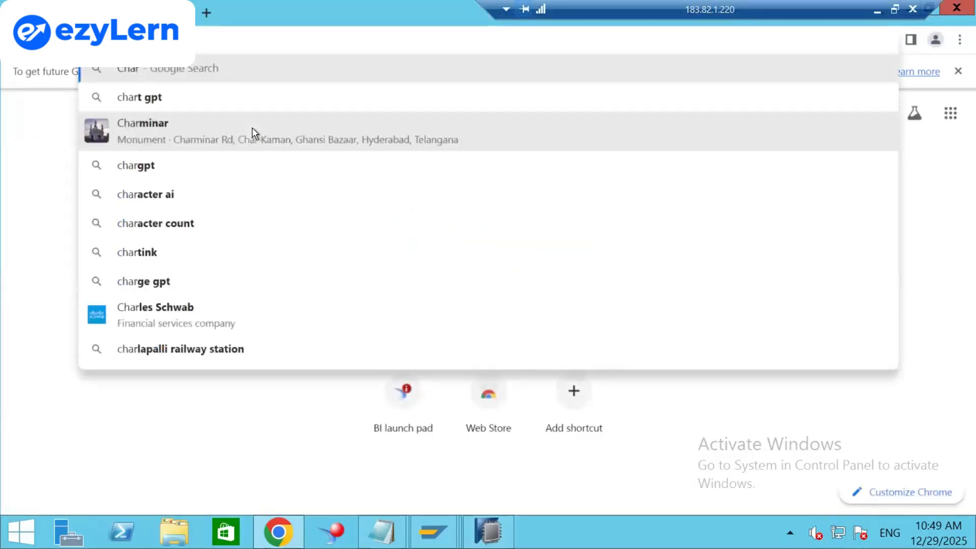
pyautogui.write(' and NU')
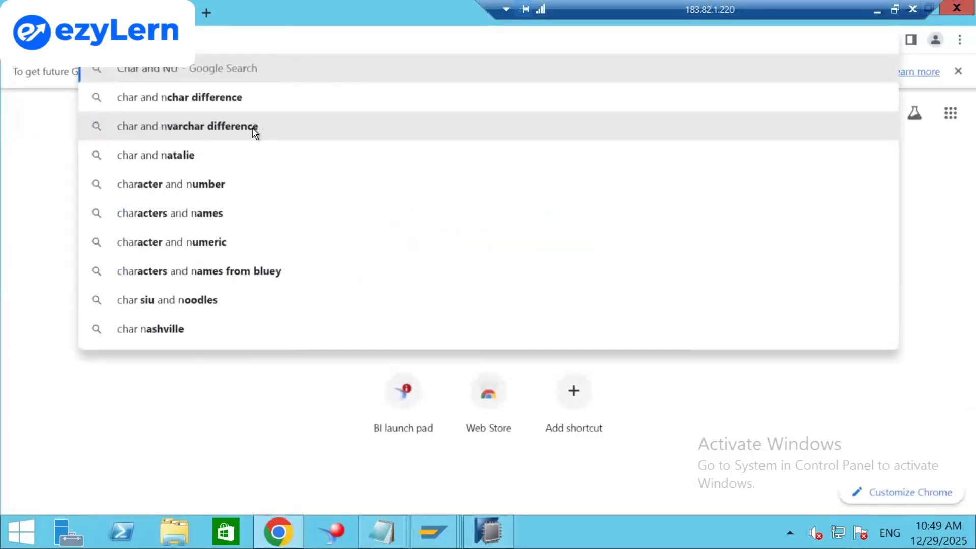
pyautogui.write('MC')
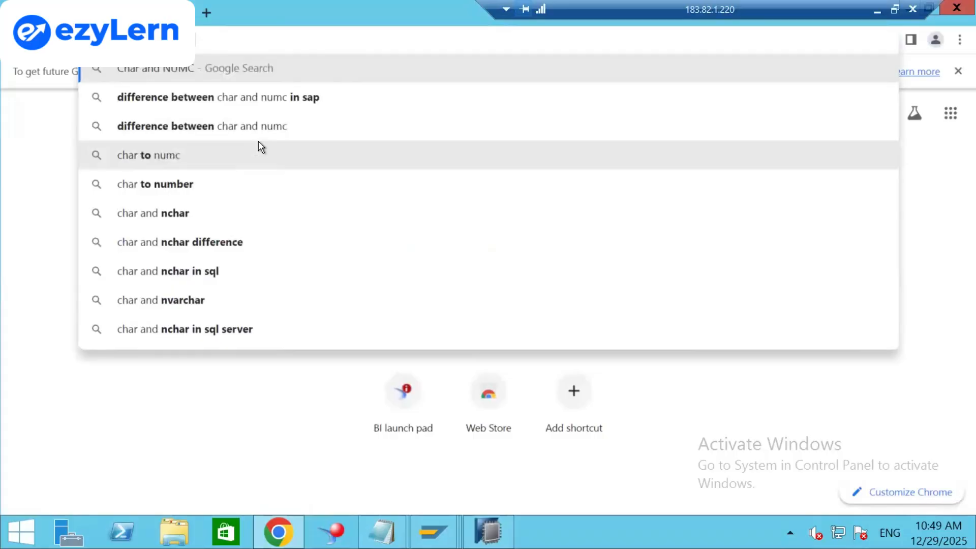
pyautogui.press('Down')
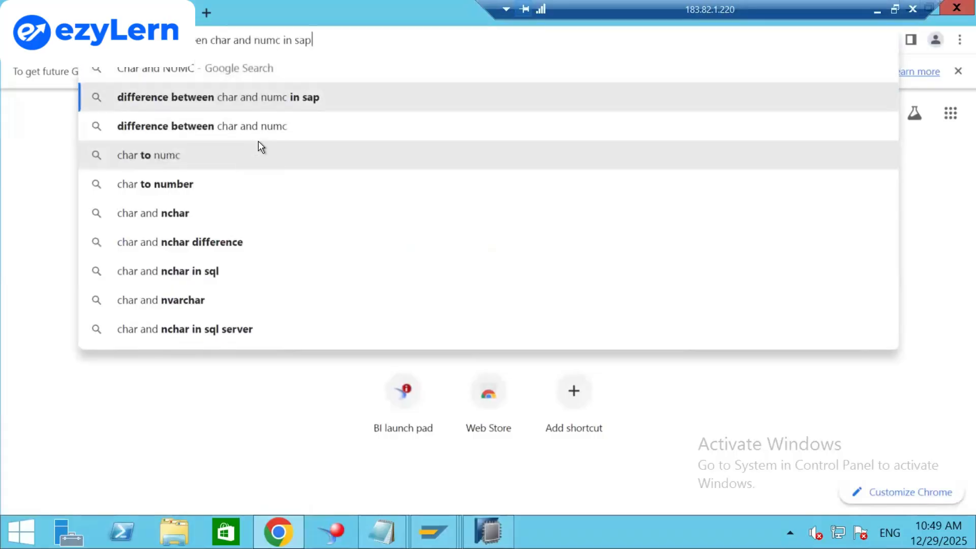
pyautogui.press('Return')
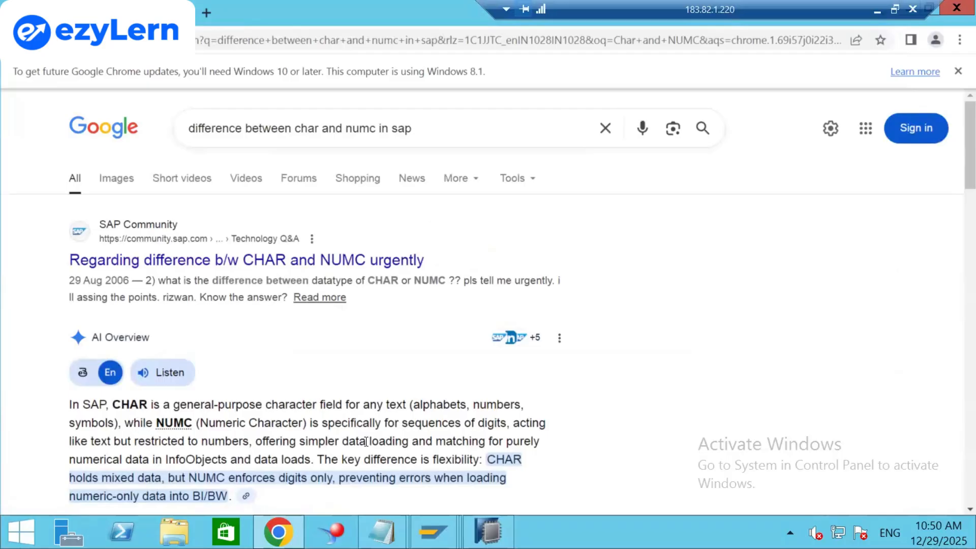
pyautogui.scroll(-10, 202, 453)
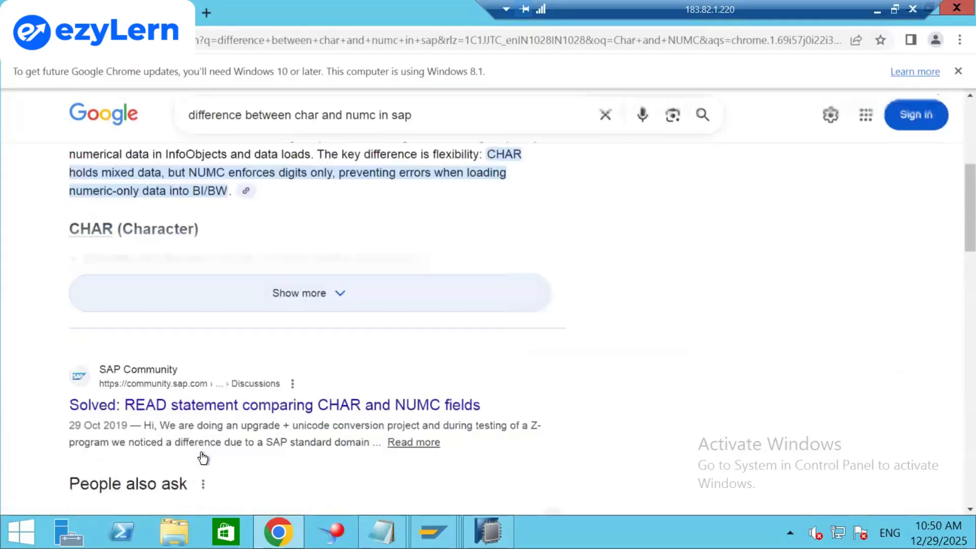
pyautogui.scroll(10, 202, 452)
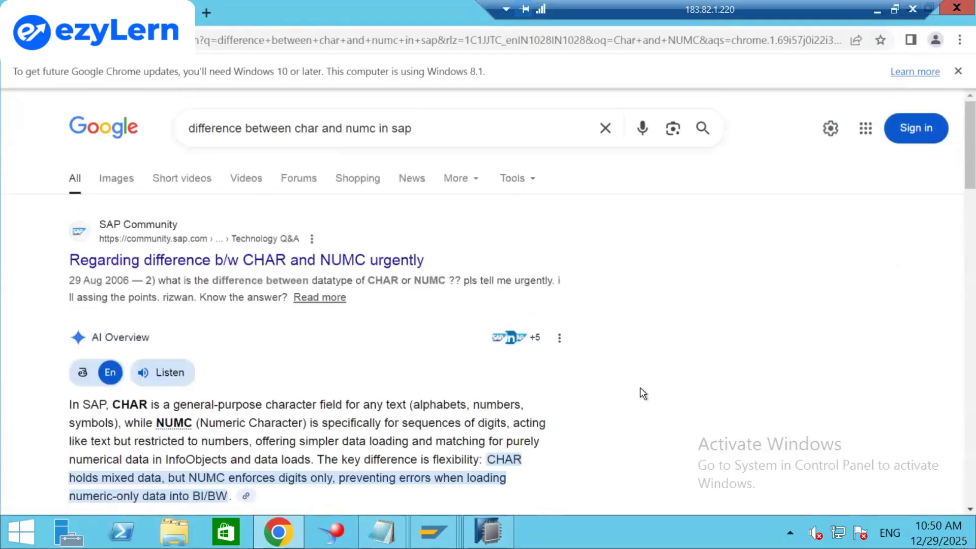